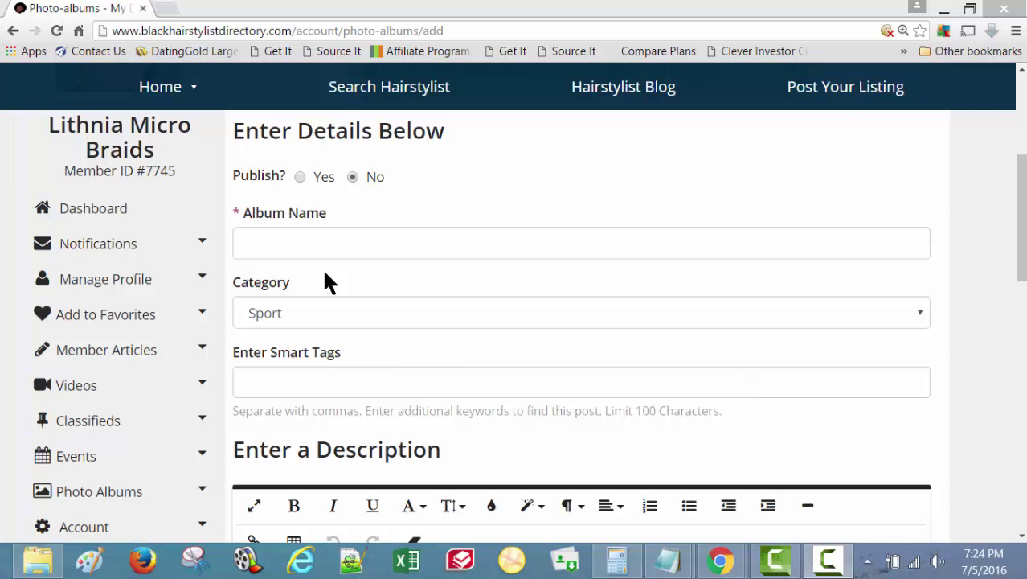
Step: Return to the Profile Dashboard and review the 100% complete, Featured, Active profile
left_click(92, 211)
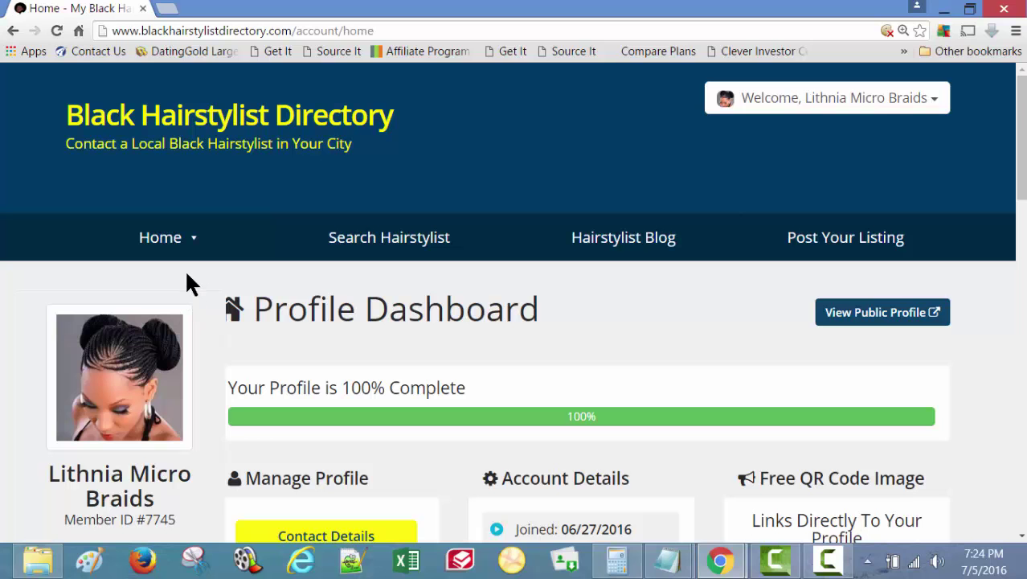
scroll(21, 307, "down", 6)
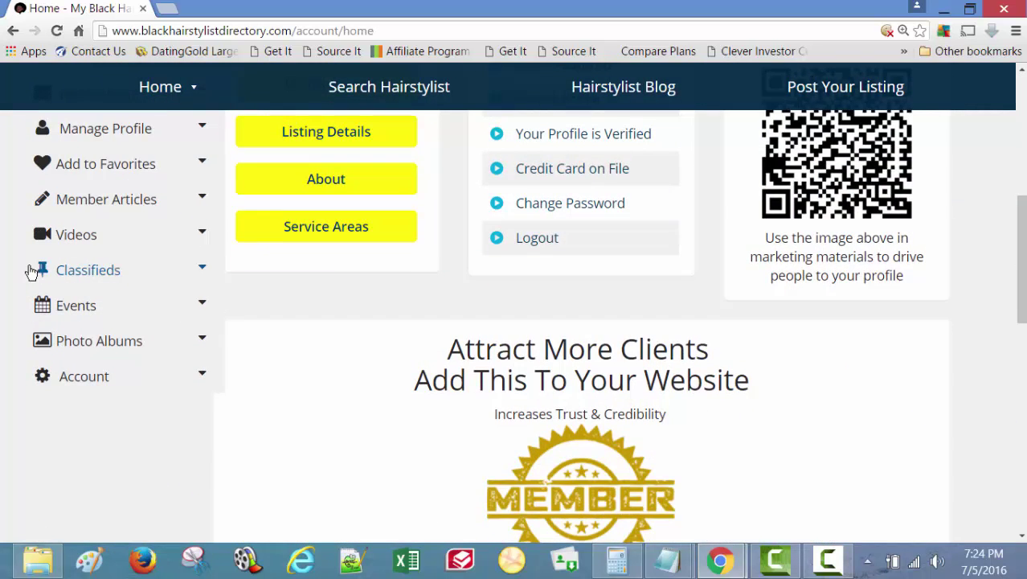
scroll(29, 270, "up", 2)
scroll(35, 275, "down", 2)
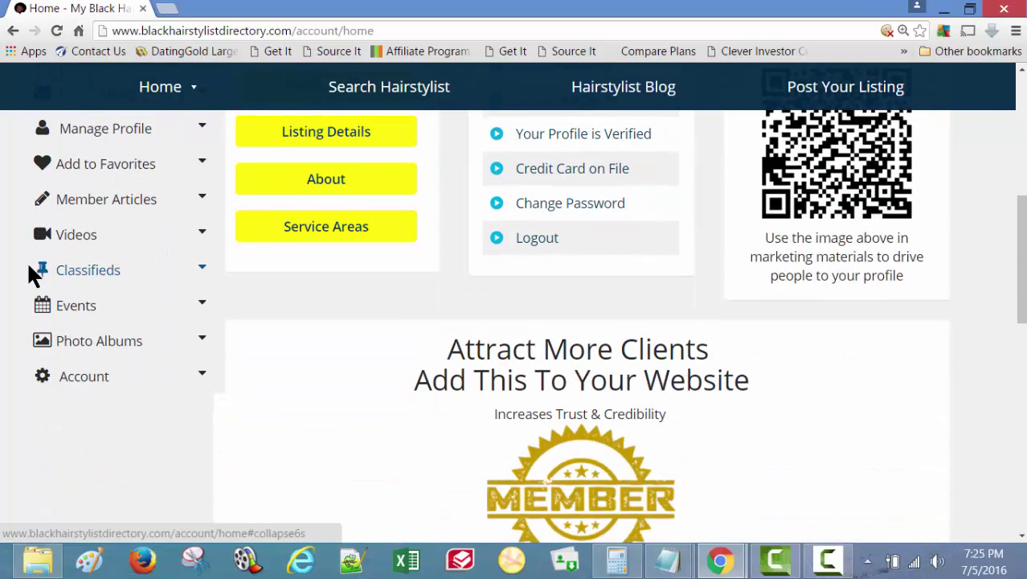
scroll(29, 268, "up", 2)
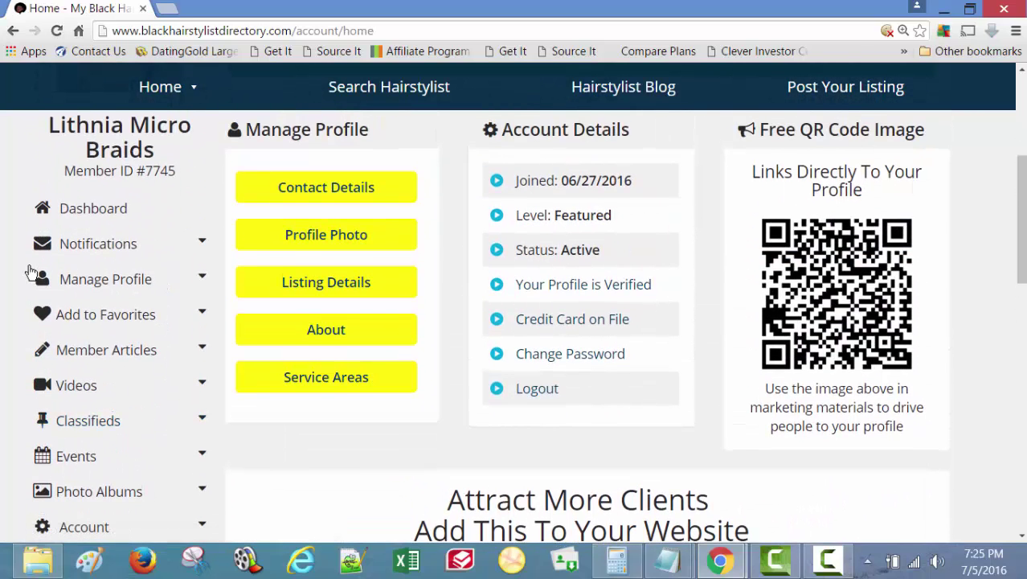
scroll(29, 290, "up", 2)
scroll(31, 298, "down", 2)
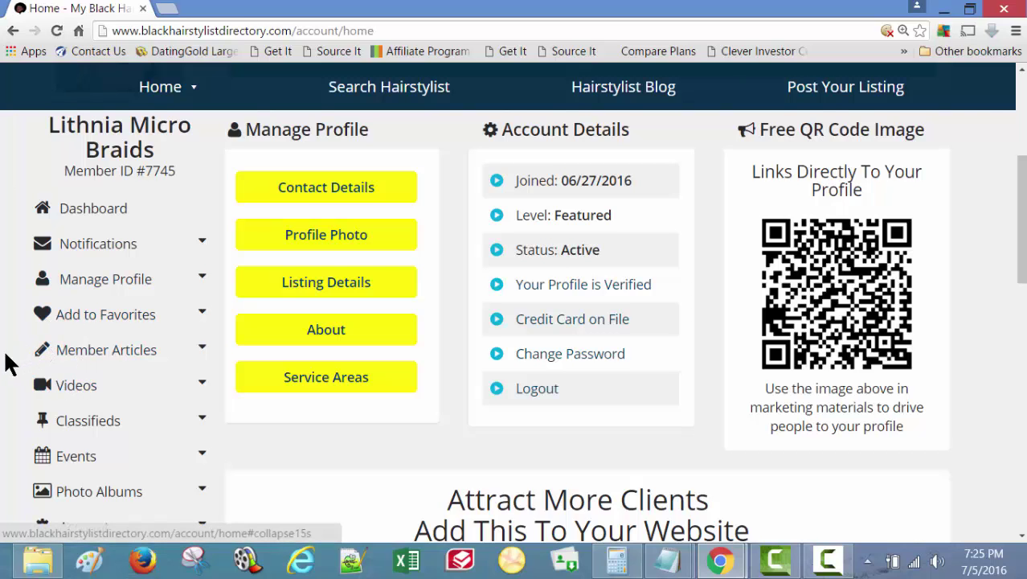
scroll(9, 347, "down", 1)
scroll(10, 347, "down", 1)
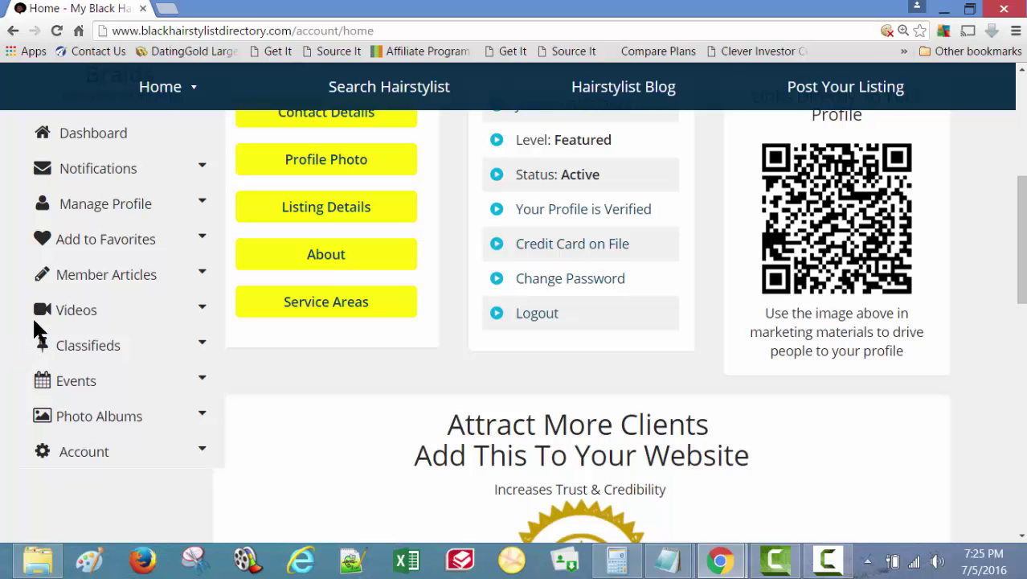
scroll(34, 320, "up", 5)
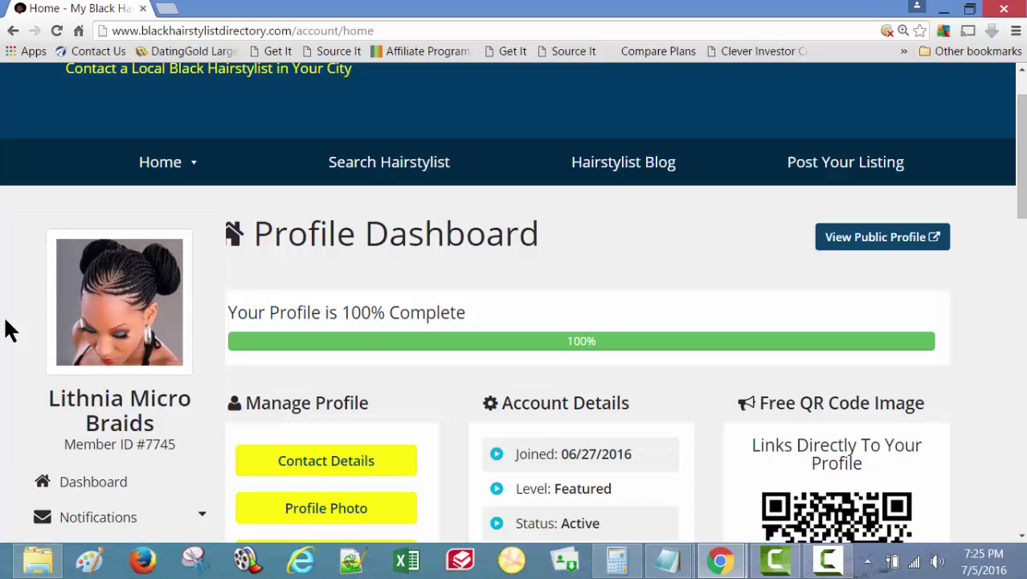
scroll(2, 264, "down", 4)
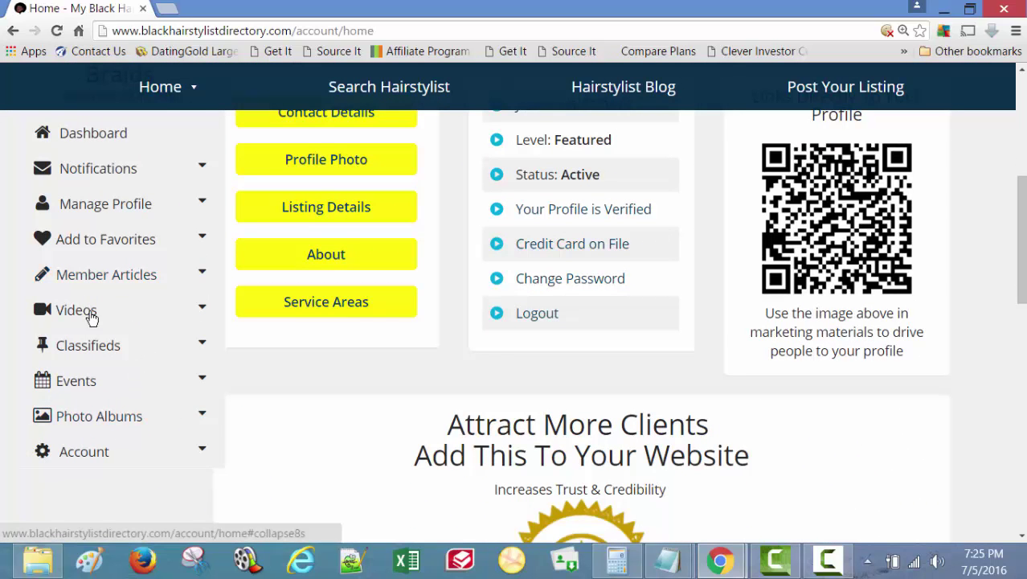
scroll(80, 289, "up", 1)
scroll(67, 254, "up", 2)
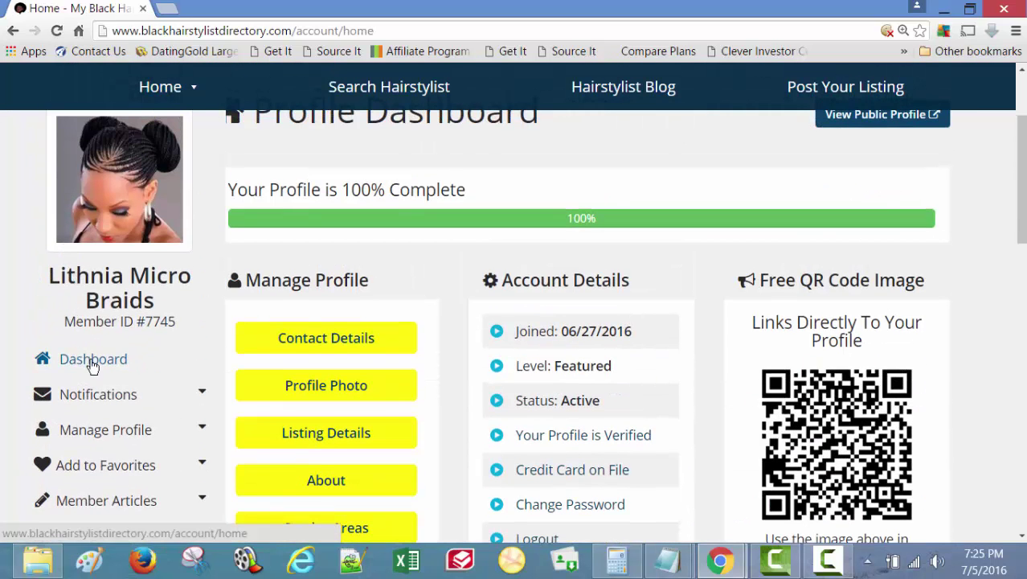
scroll(92, 366, "down", 3)
scroll(93, 369, "down", 2)
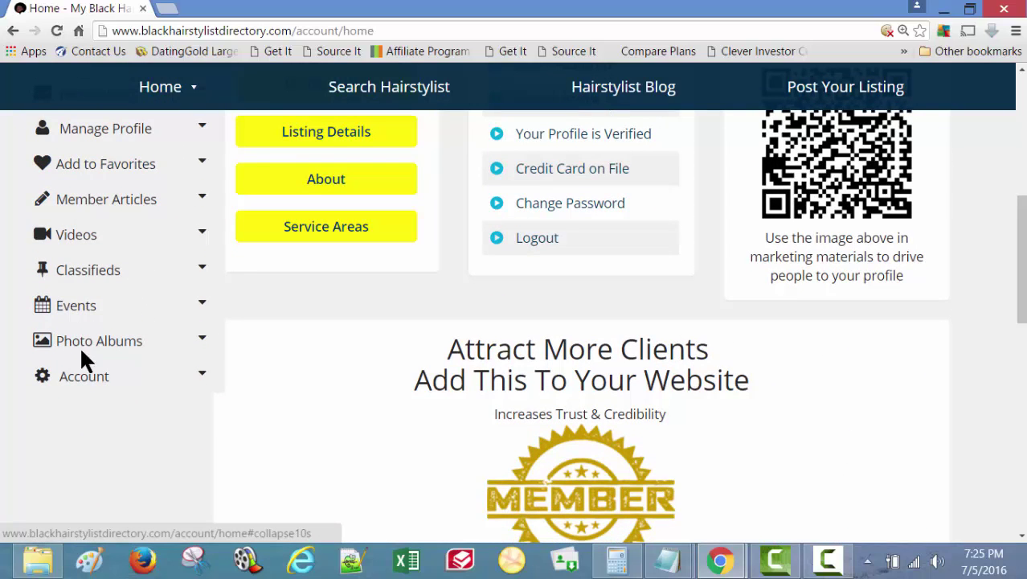
Step: Start a new album from Photo Albums > Add Photo Album (limit of 5 not reached)
left_click(98, 344)
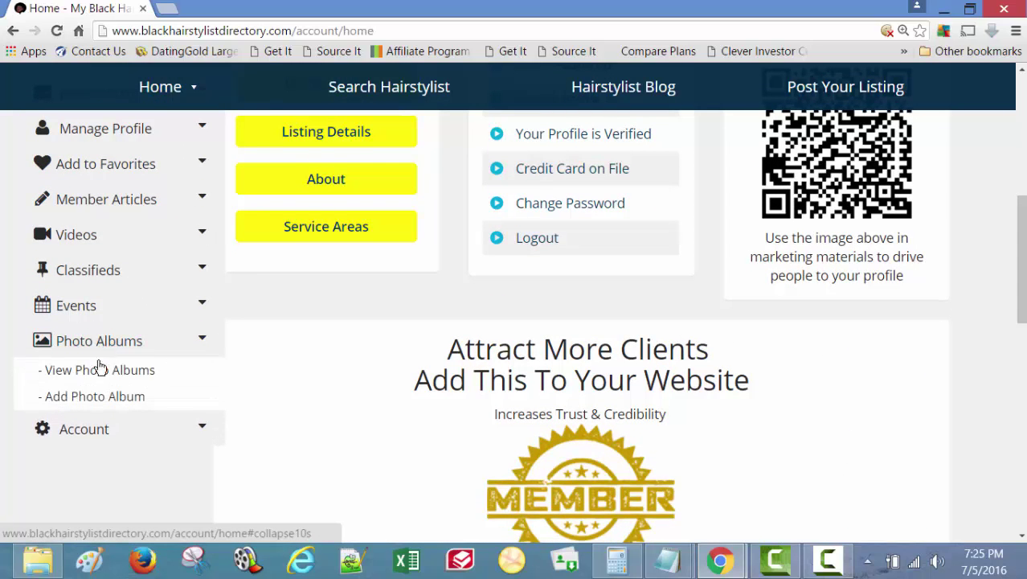
left_click(86, 396)
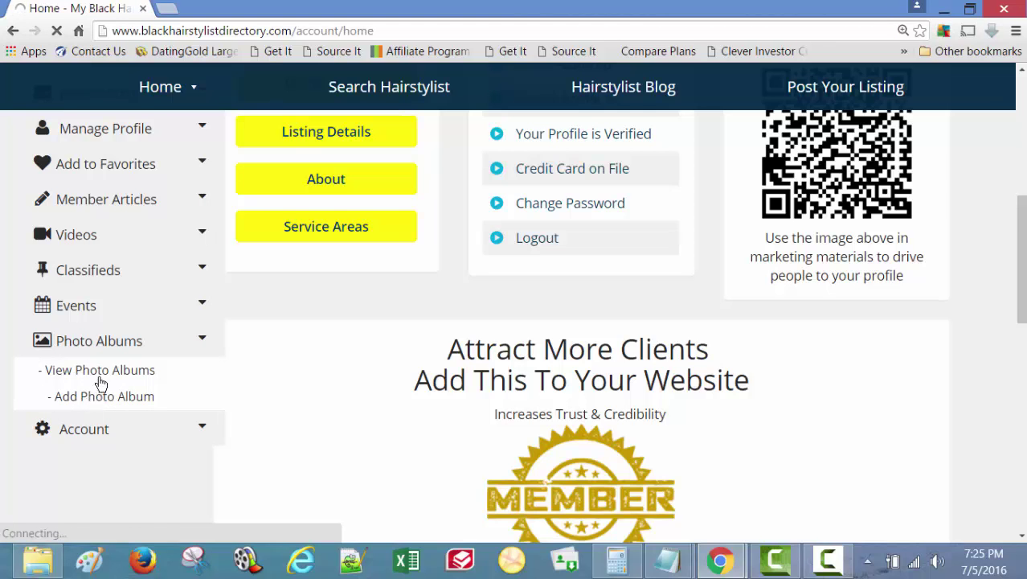
scroll(213, 325, "down", 3)
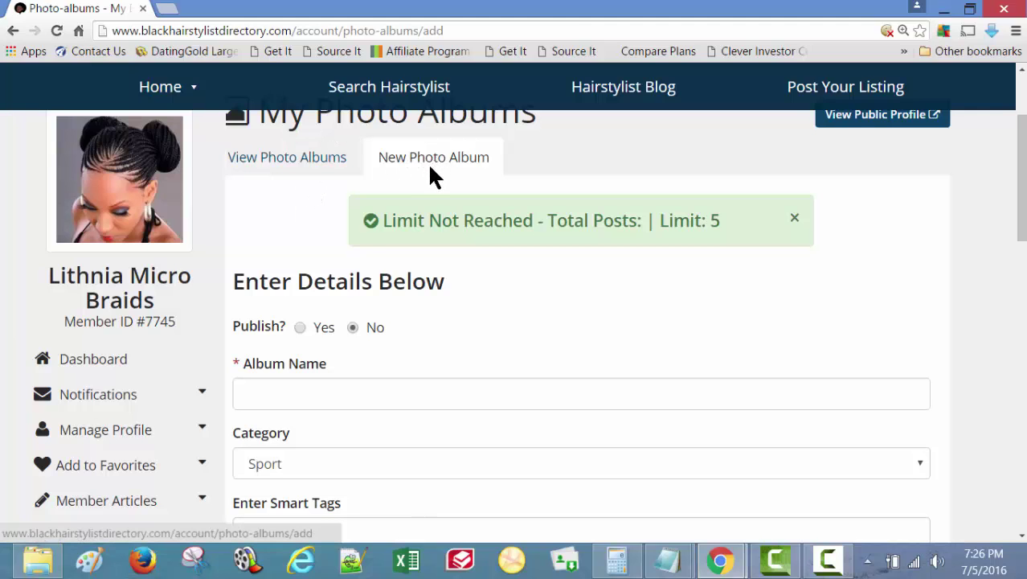
Step: Set the album to publish and name it 'Micro Braids'
left_click(300, 327)
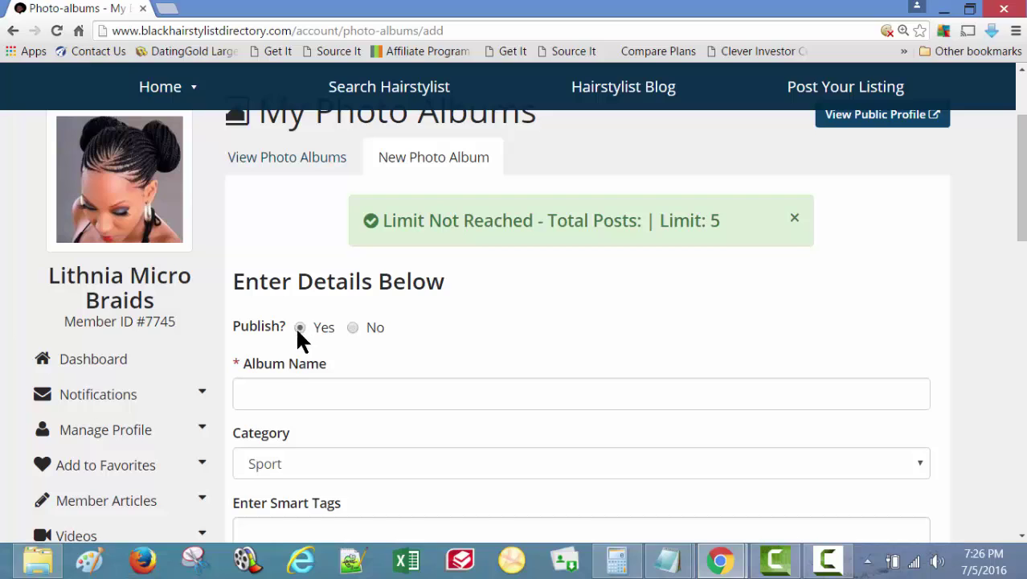
left_click(303, 393)
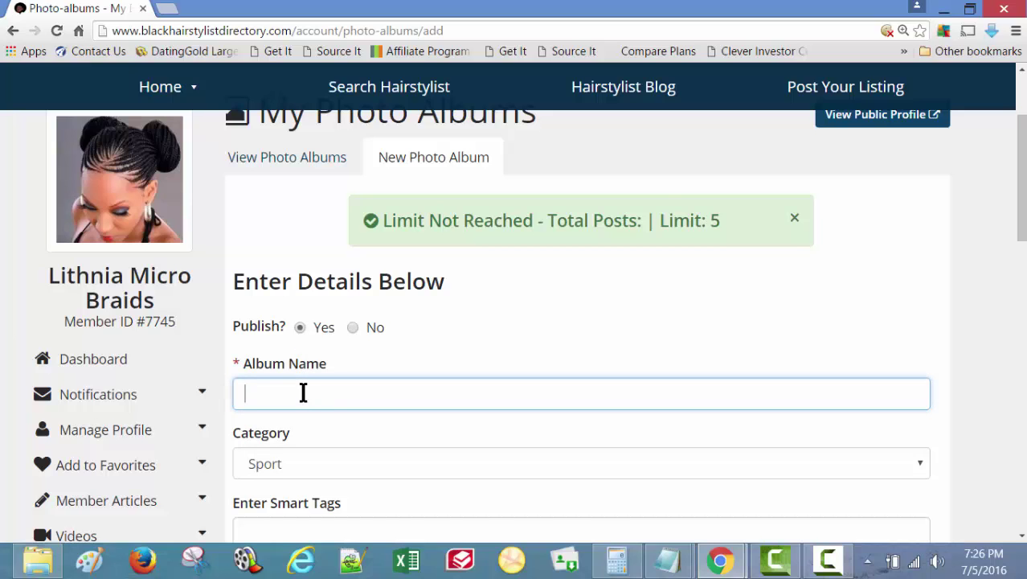
type("Micro Briad")
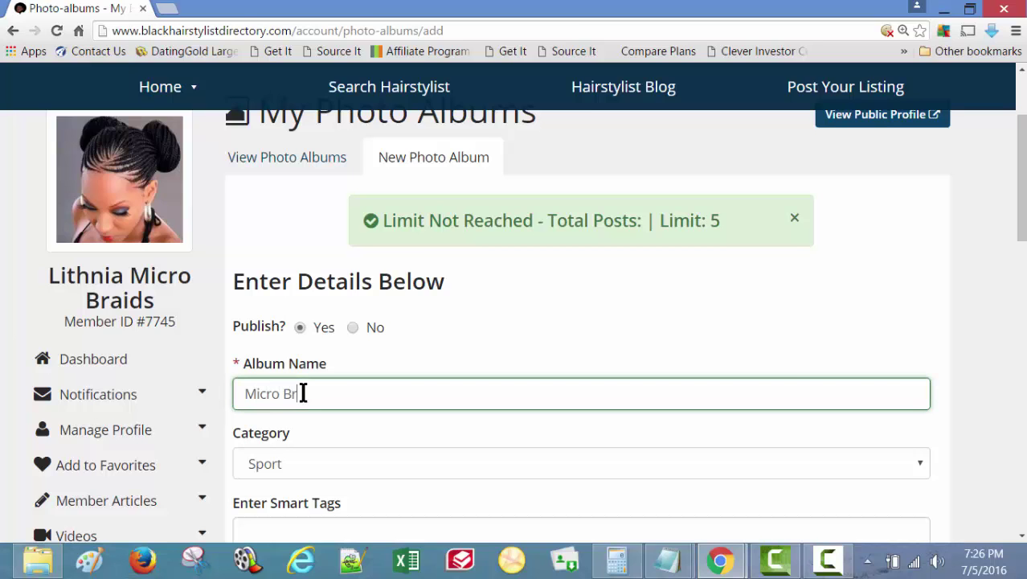
key("BackSpace")
key("BackSpace")
type("ids")
scroll(341, 414, "down", 1)
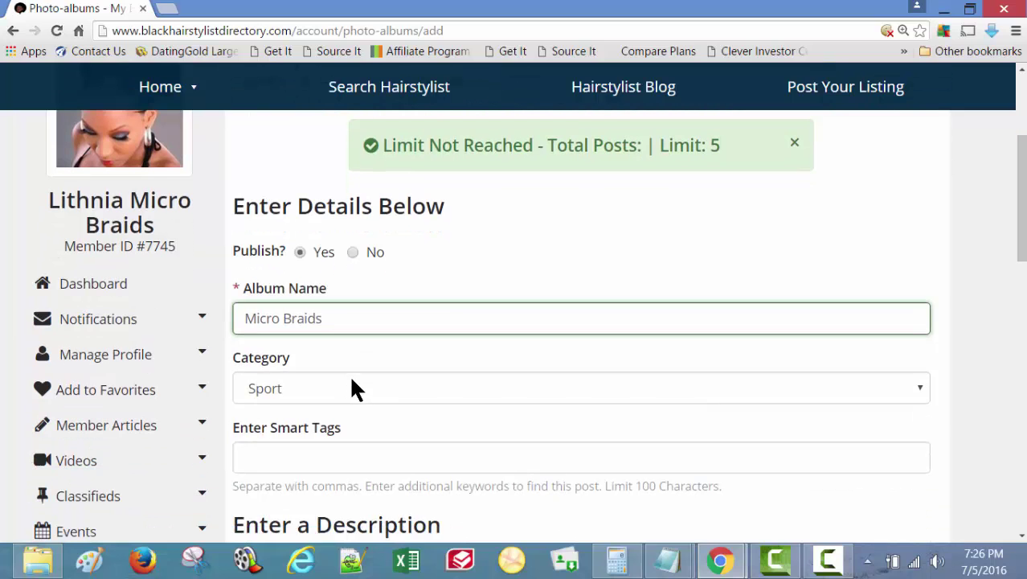
Step: Put the album in the Business category with the smart tag 'micro braids'
left_click(354, 388)
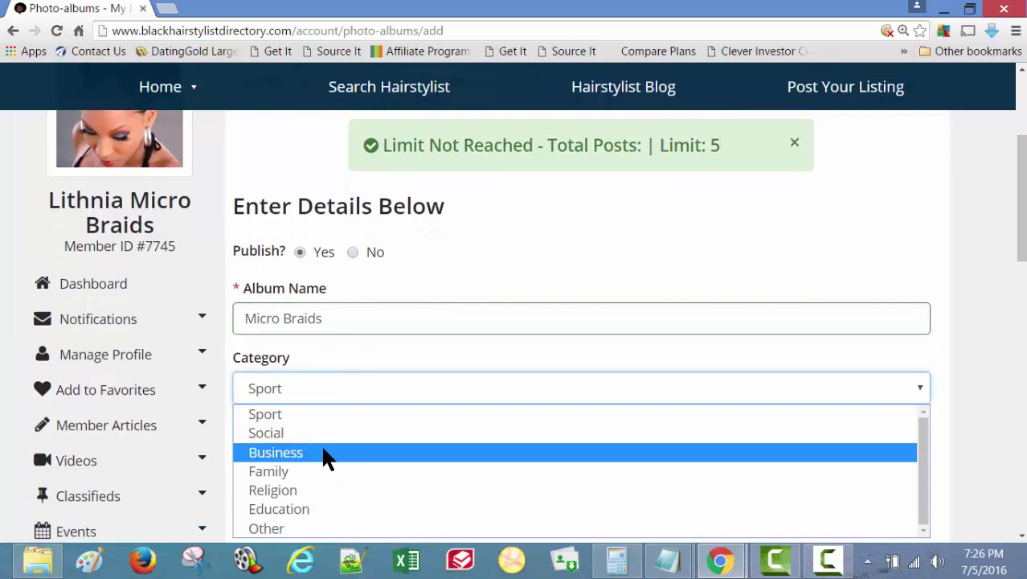
left_click(323, 450)
scroll(323, 454, "down", 1)
left_click(350, 383)
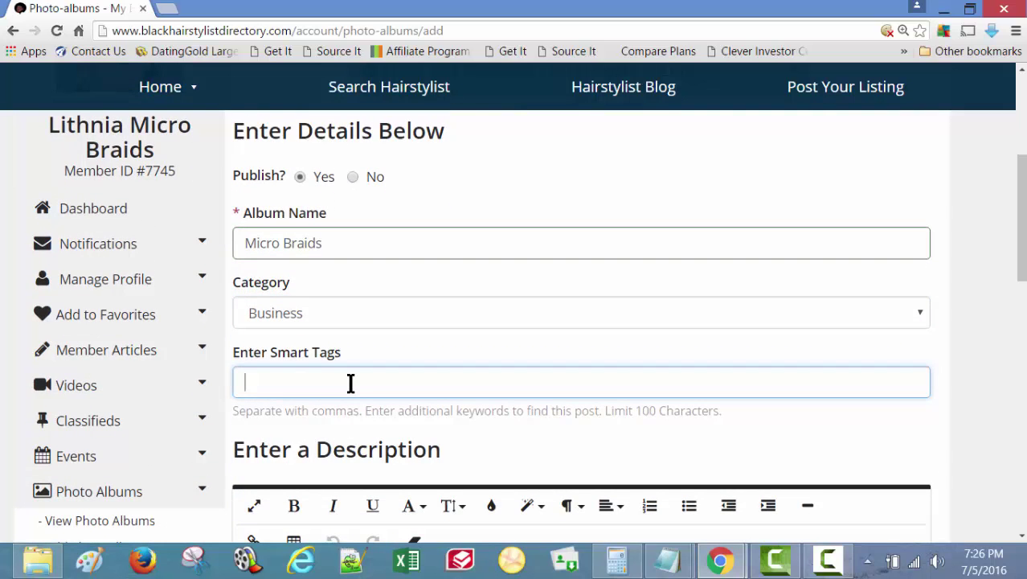
type("micro b")
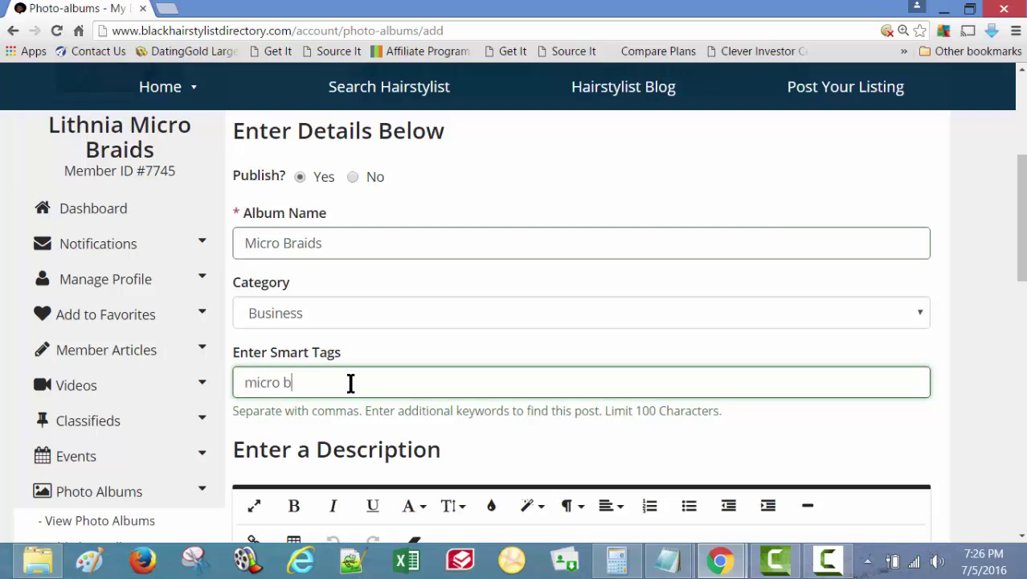
type("raids")
scroll(351, 383, "down", 5)
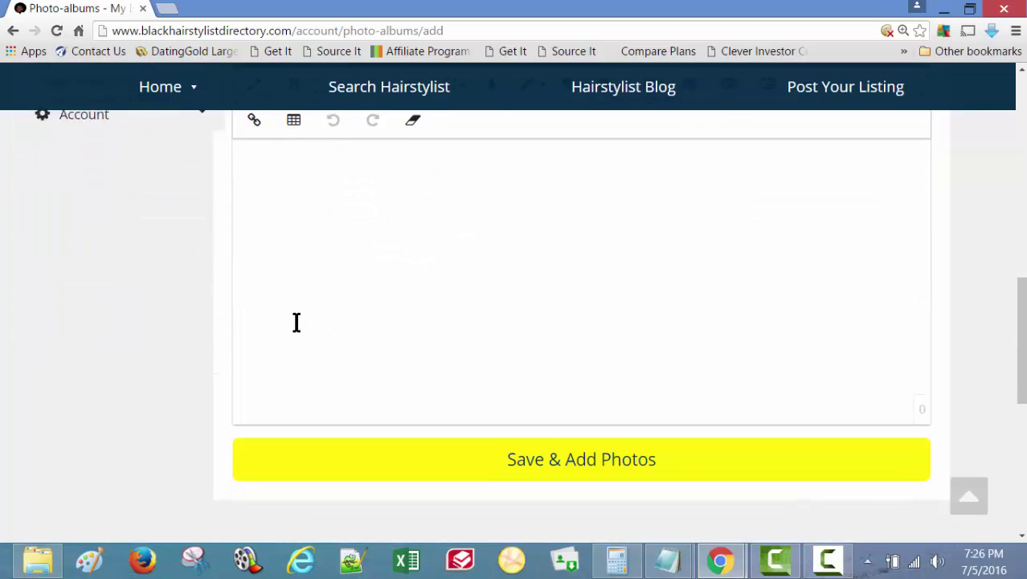
scroll(297, 322, "down", 2)
scroll(258, 325, "up", 4)
Step: Write the description's first line: 'Check out my before and after micro braids'
left_click(360, 379)
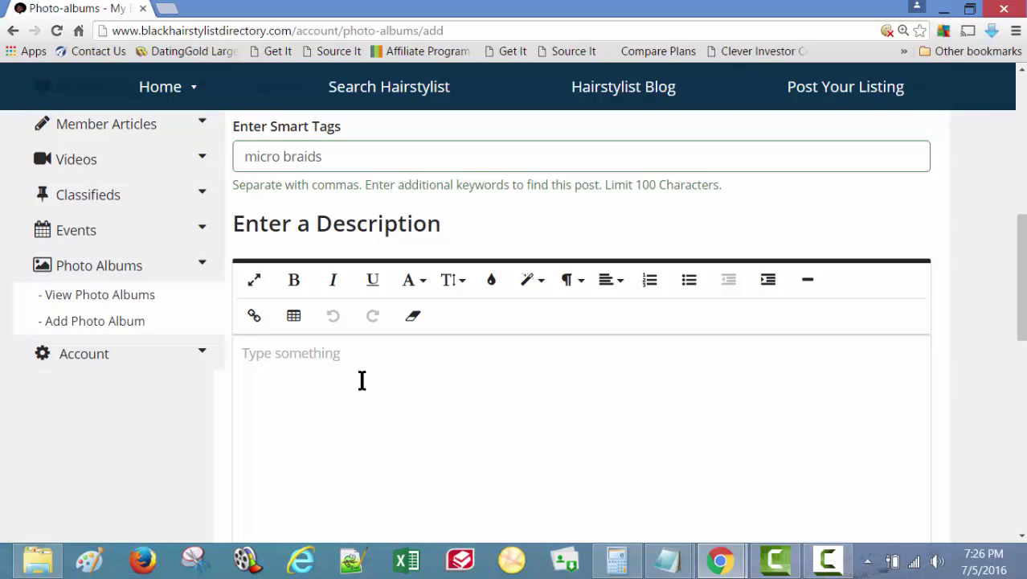
type("Chec")
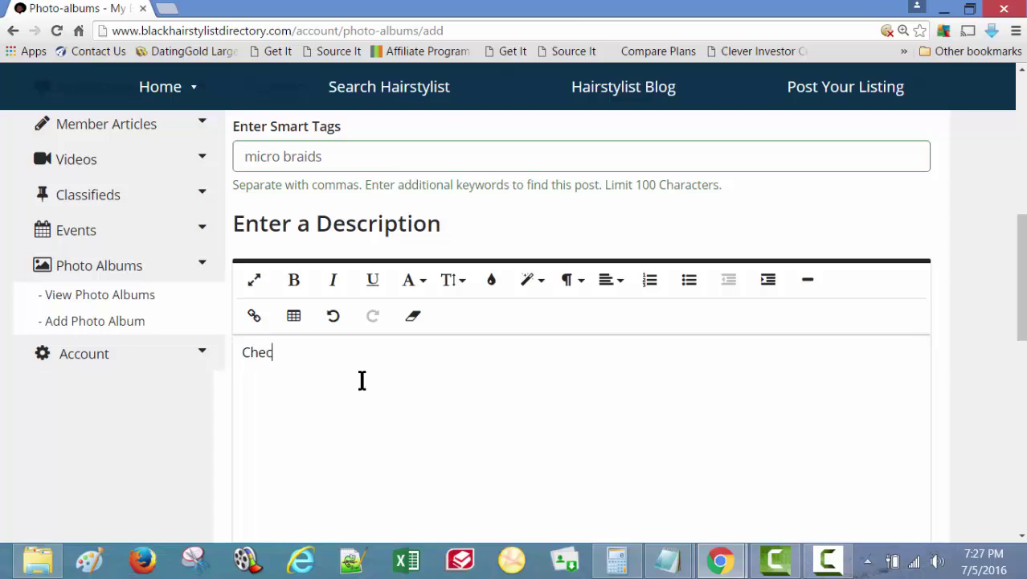
type("k oiut my bre")
key("BackSpace")
key("BackSpace")
type("efore an dafter")
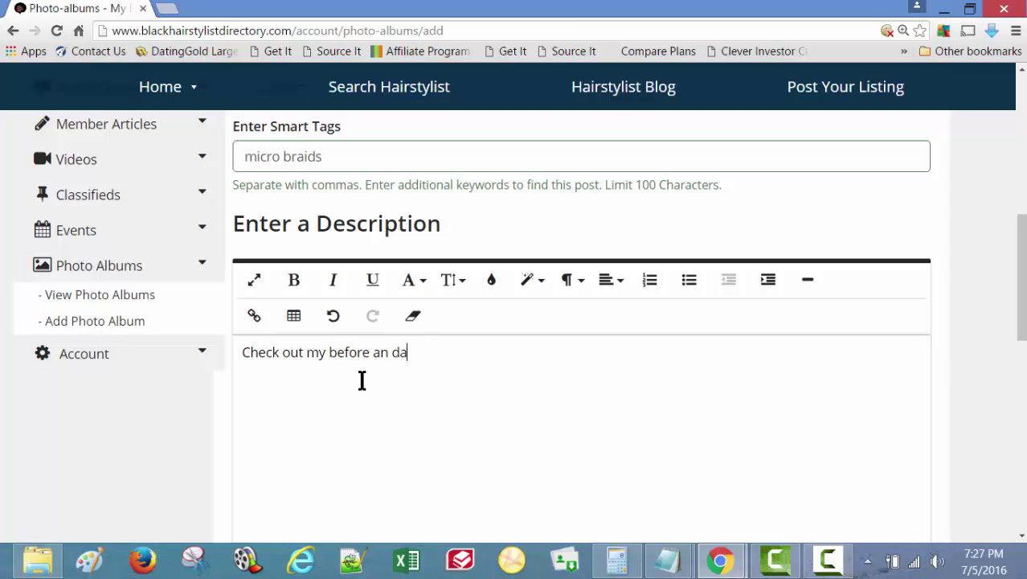
key("BackSpace")
key("BackSpace")
key("BackSpace")
key("BackSpace")
key("BackSpace")
key("BackSpace")
key("BackSpace")
type("d after micro briads")
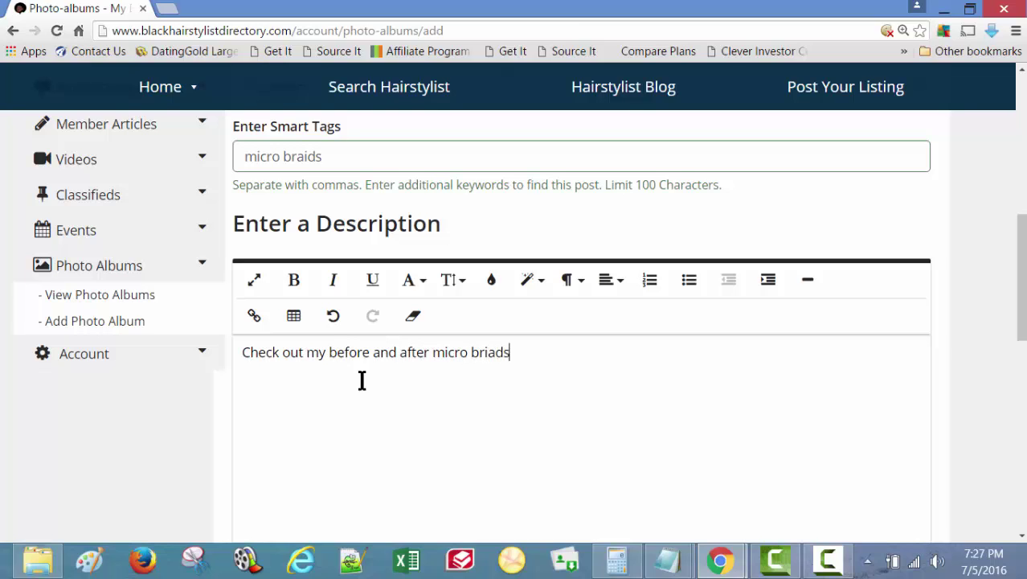
type("ids")
scroll(364, 377, "down", 1)
Step: Add a second line: 'Call me ASAP to book an appointment'
key("Return")
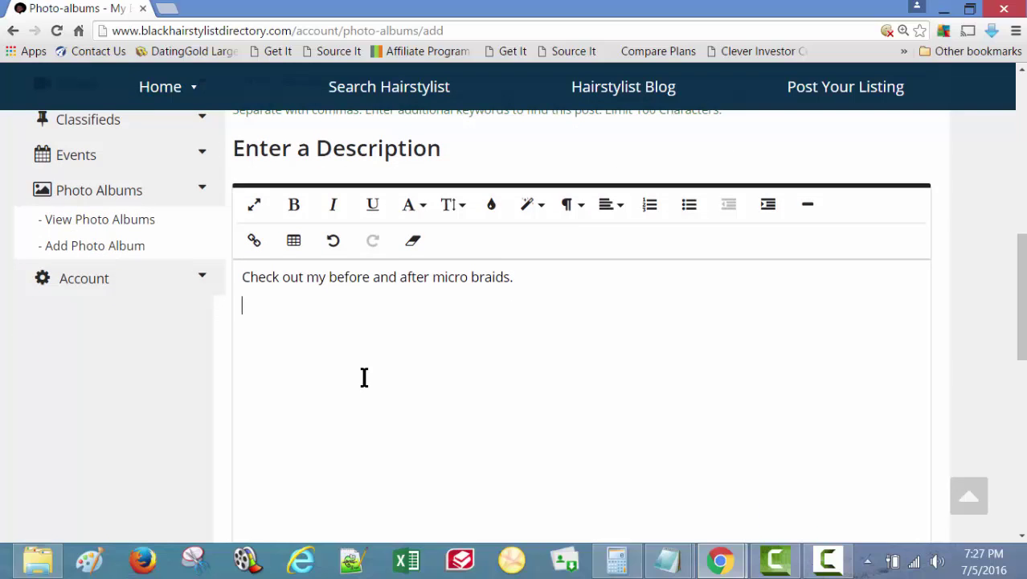
type("Call me aSA")
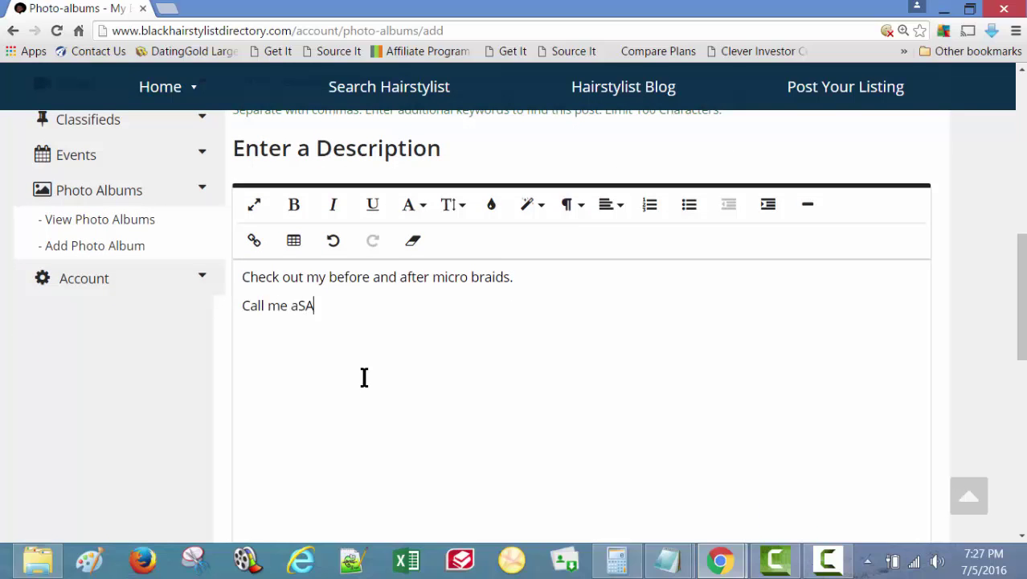
key("BackSpace")
key("BackSpace")
key("BackSpace")
type("AF")
key("BackSpace")
type("SAP to")
type(" s")
type("ook an appoint")
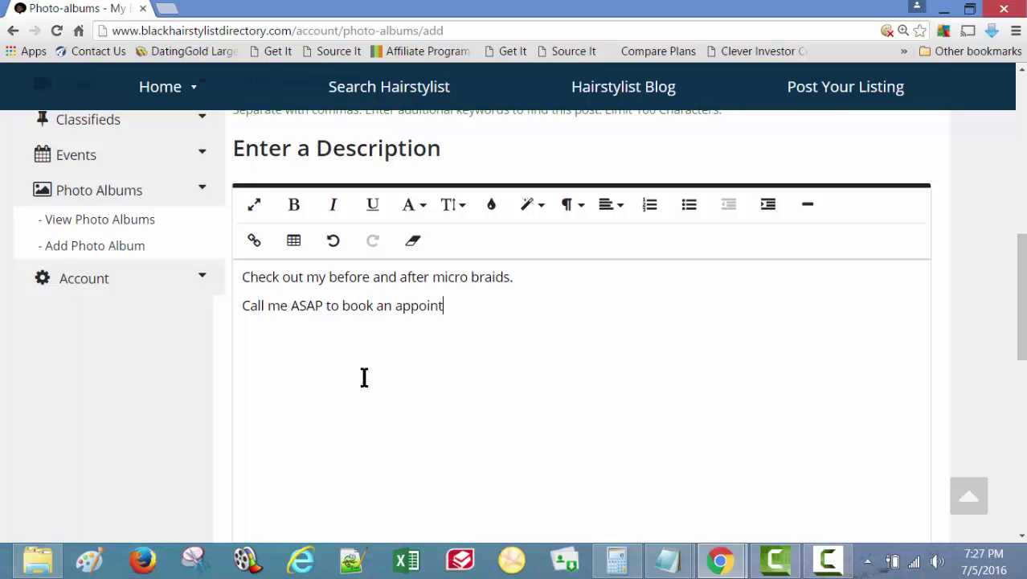
type("ment.")
scroll(360, 376, "down", 2)
Step: Save the Micro Braids album and browse to the Pictures library for a photo upload
left_click(441, 412)
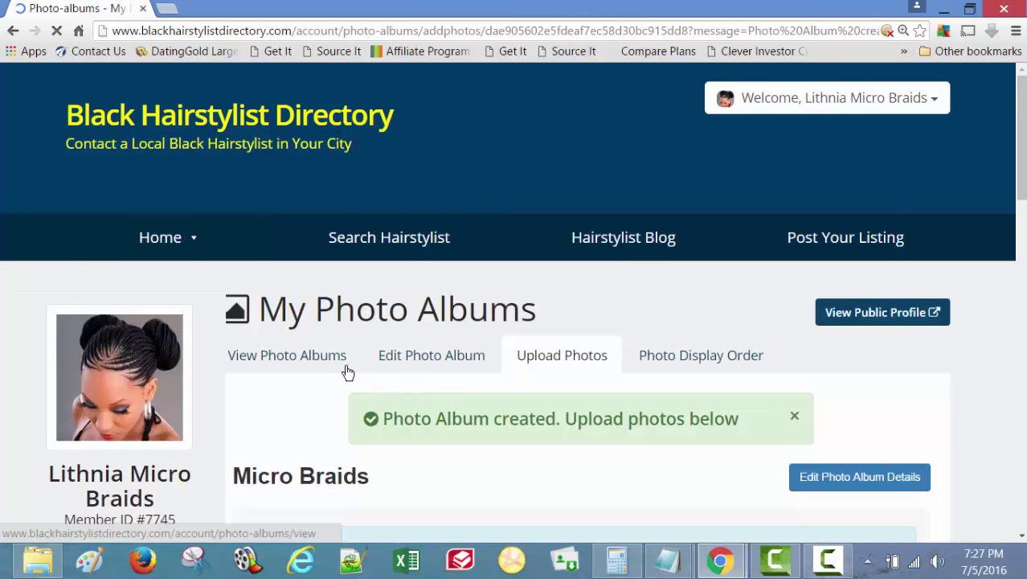
scroll(337, 374, "down", 3)
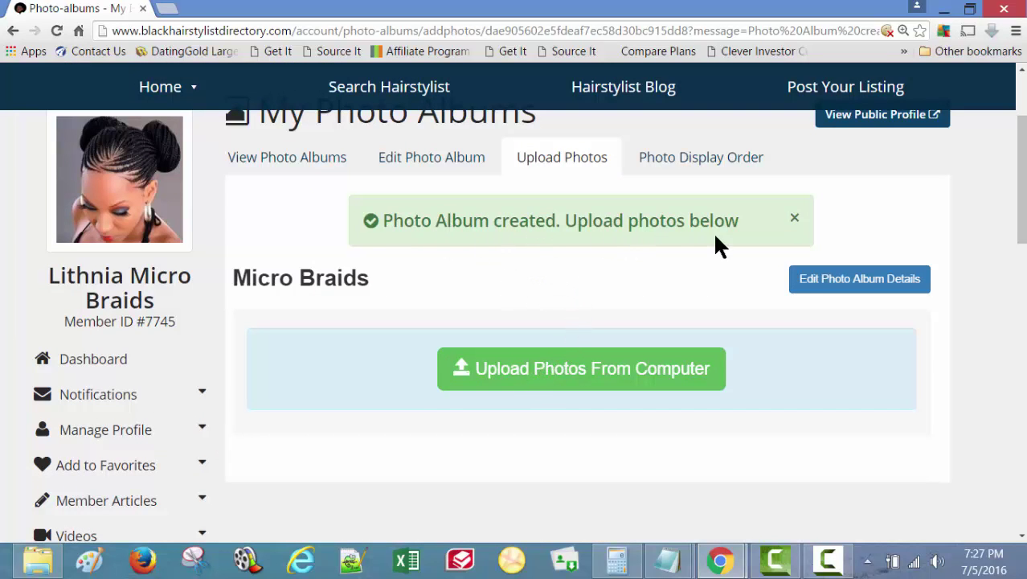
left_click(573, 375)
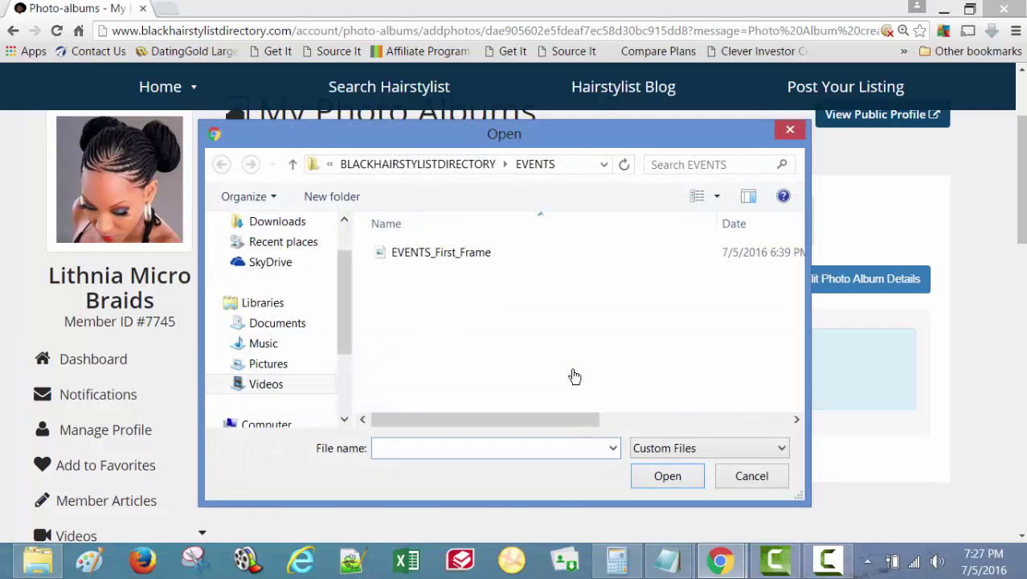
left_click(267, 364)
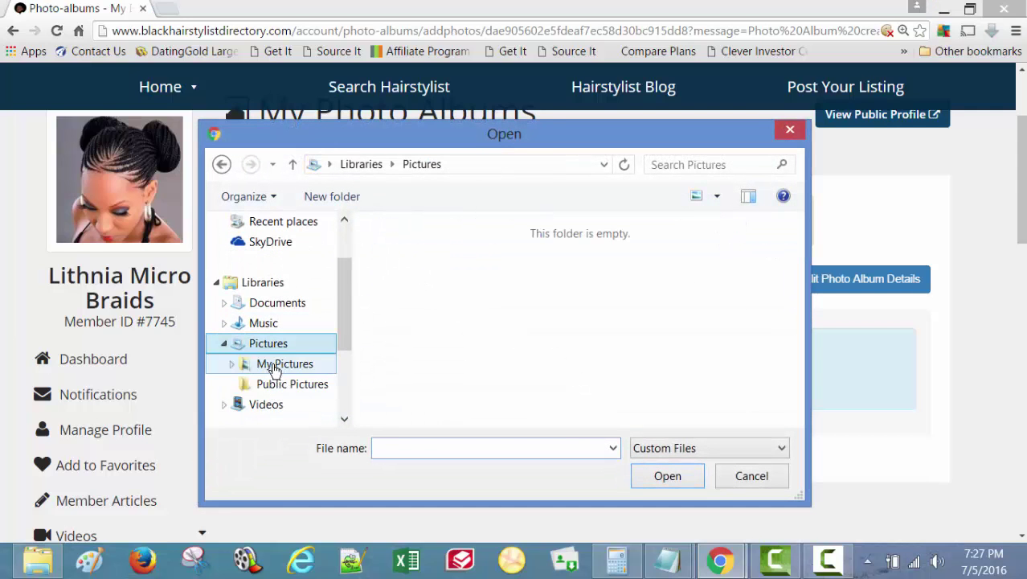
scroll(462, 316, "down", 3)
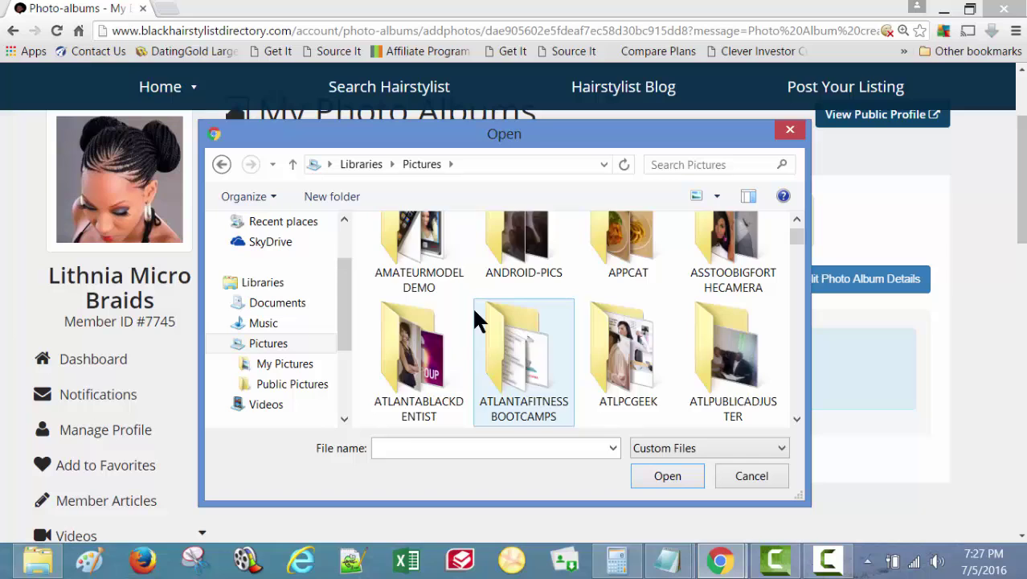
scroll(472, 310, "down", 3)
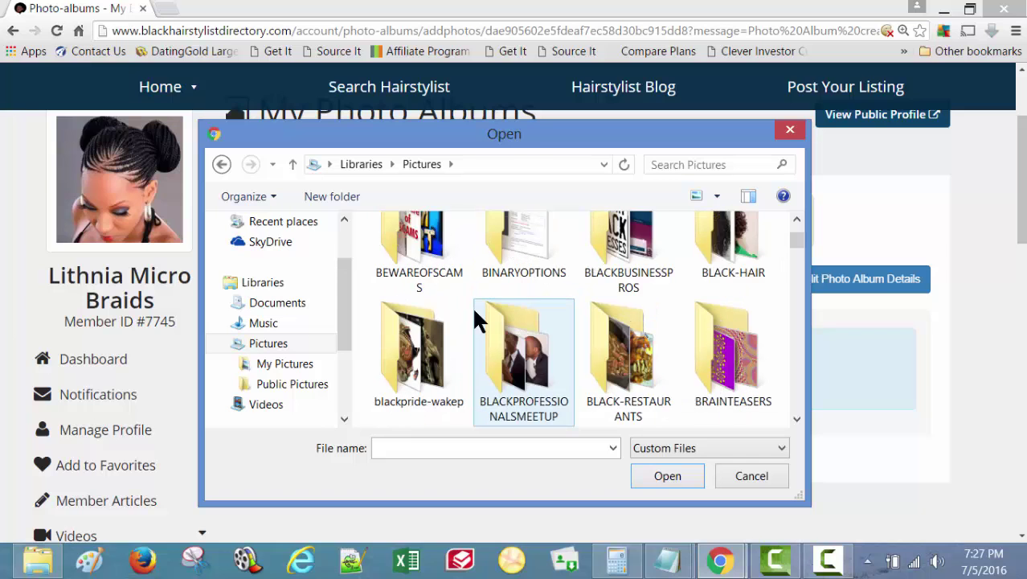
Step: Open the BLACK-HAIR folder and select the badhair2 photo
double_click(731, 255)
scroll(657, 295, "down", 5)
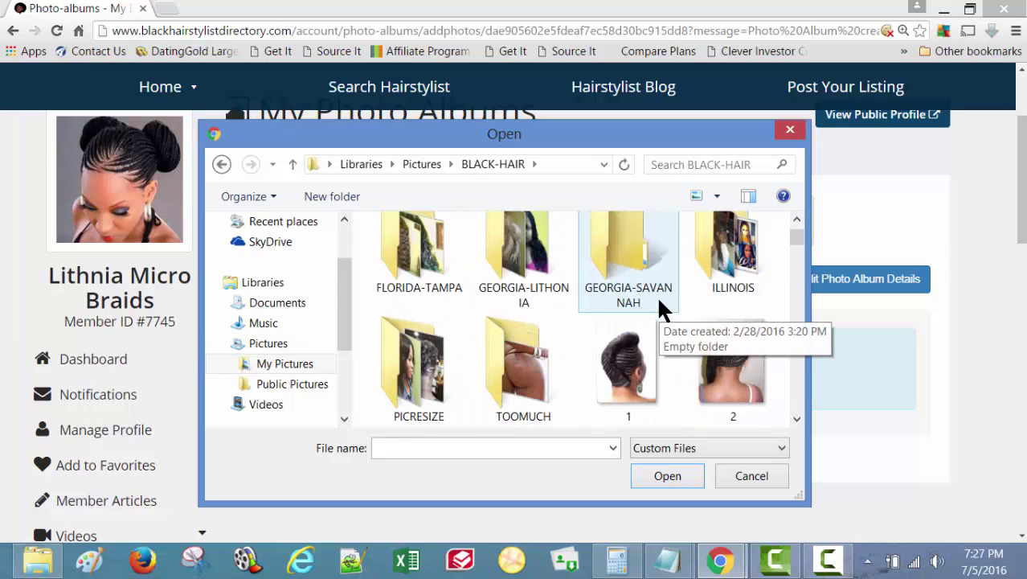
scroll(654, 299, "down", 2)
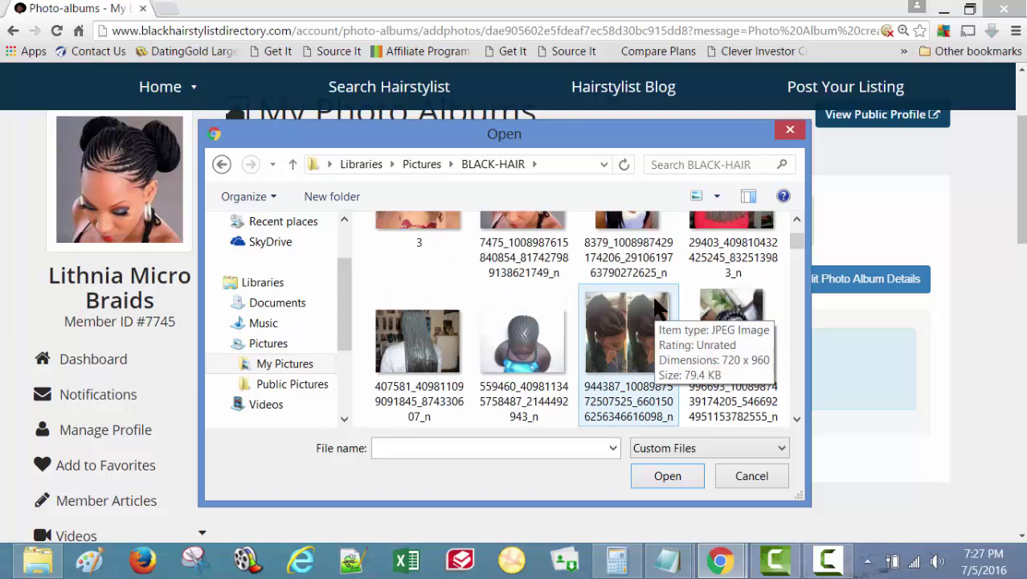
scroll(654, 304, "down", 2)
scroll(579, 305, "down", 2)
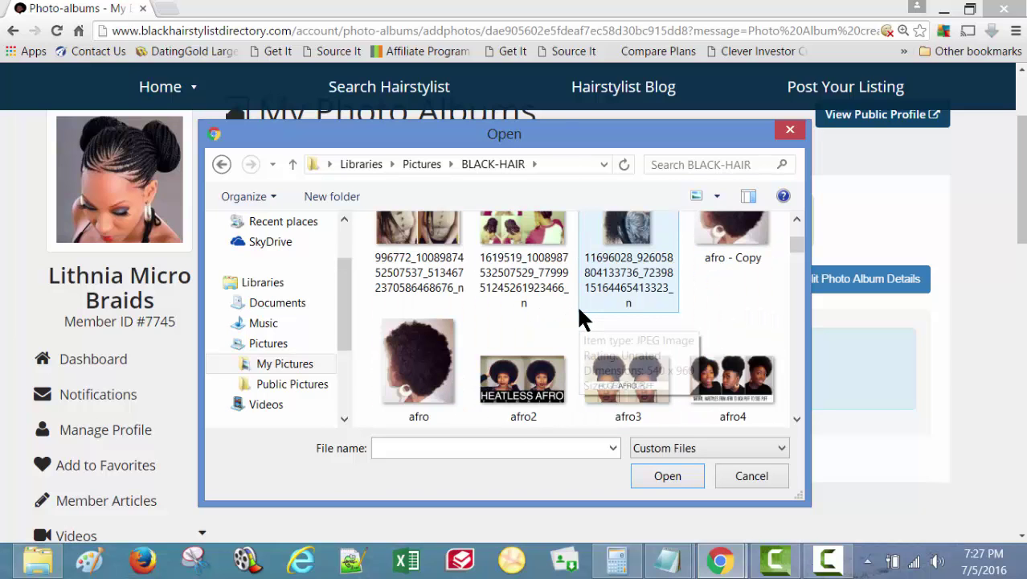
scroll(580, 313, "up", 1, "ctrl")
scroll(579, 314, "down", 1)
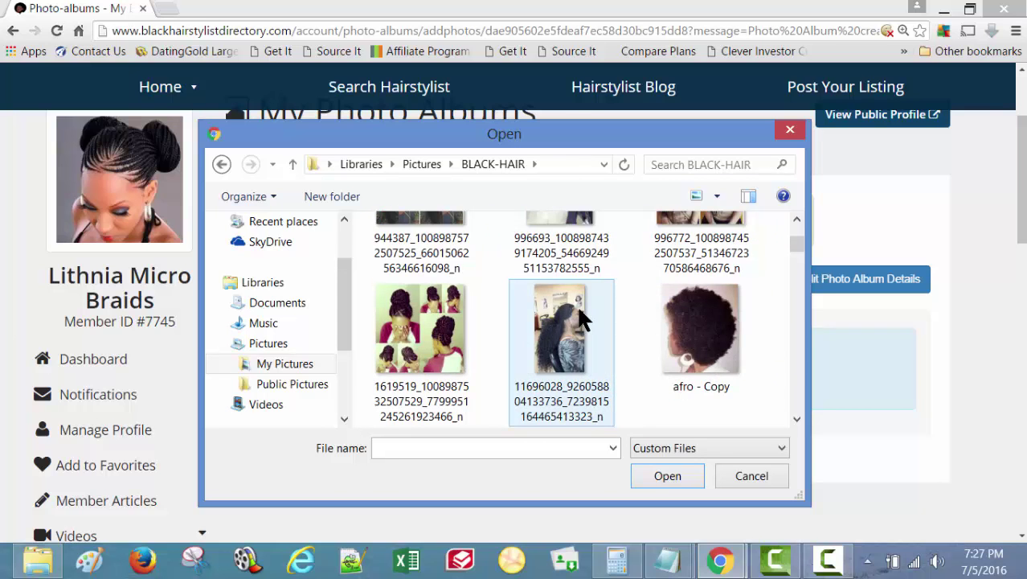
scroll(580, 313, "down", 1)
scroll(582, 320, "down", 2)
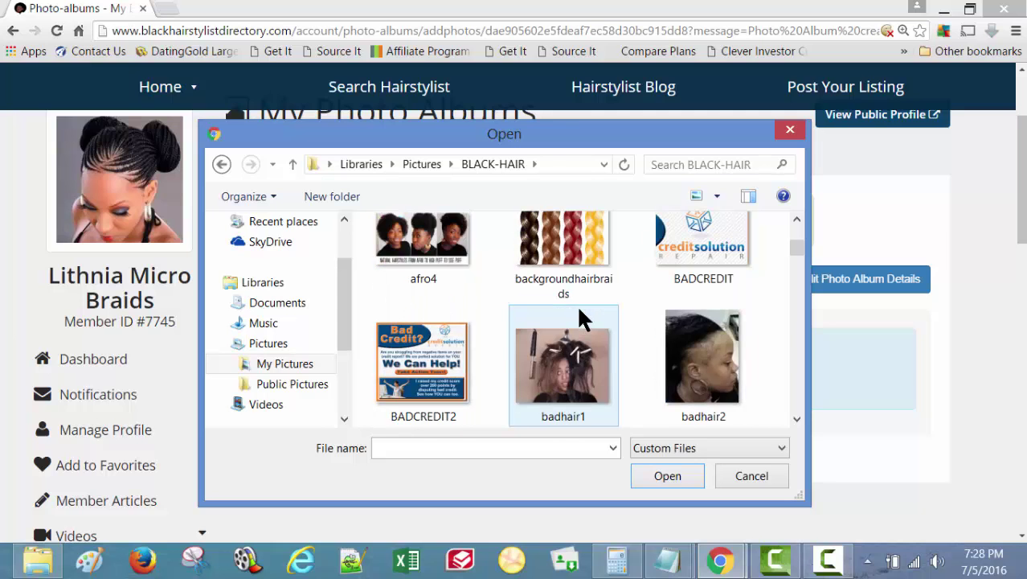
scroll(579, 309, "down", 1)
left_click(693, 263)
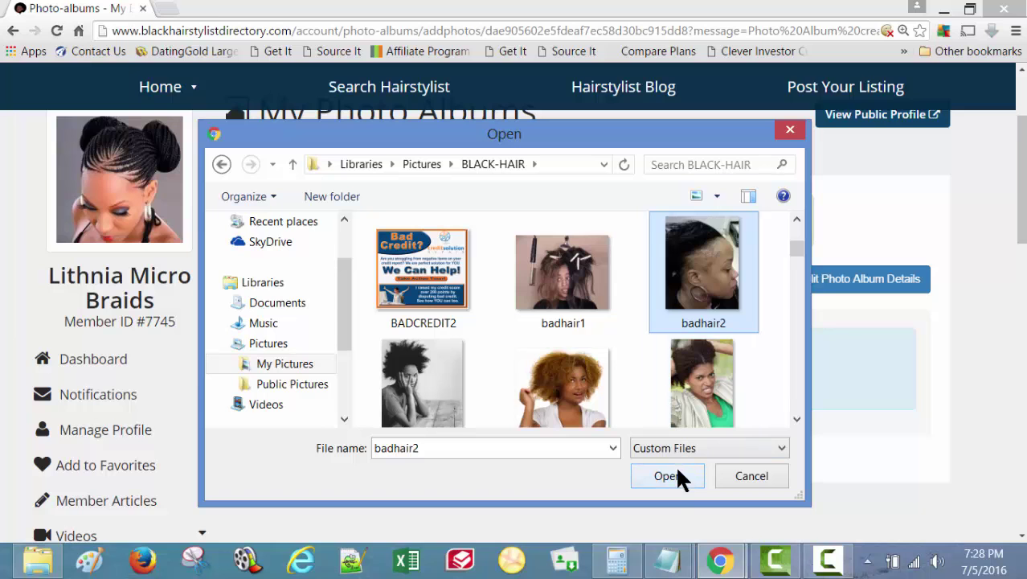
Step: Upload badhair2 and title it 'Micro Braids #1 Before'
left_click(657, 476)
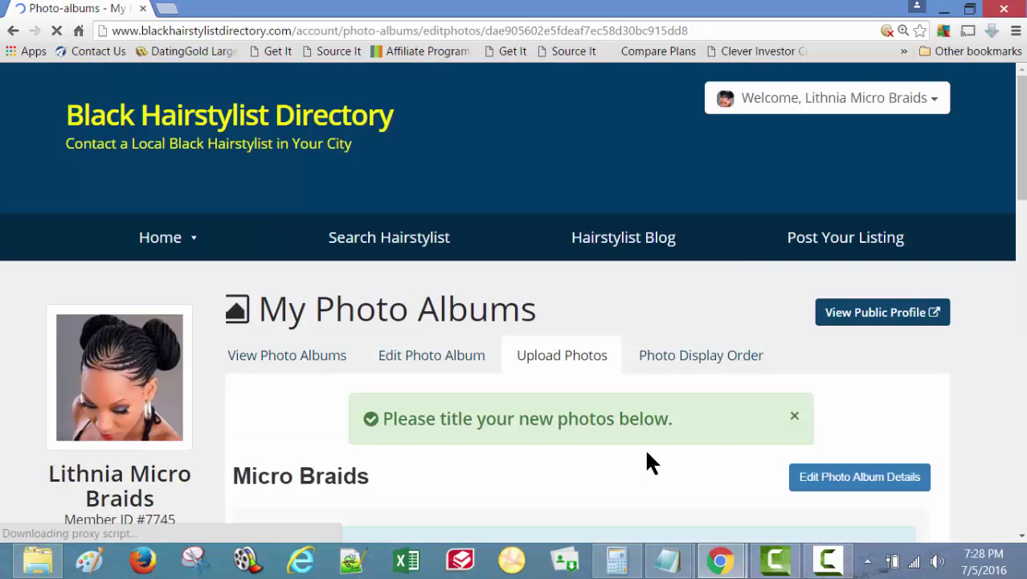
scroll(644, 447, "down", 2)
scroll(646, 450, "down", 3)
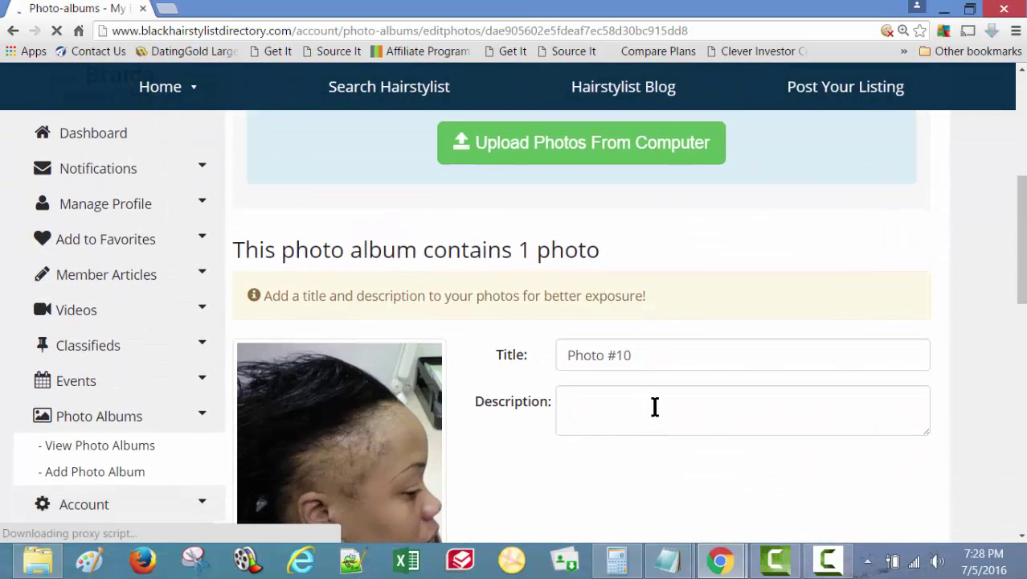
scroll(653, 404, "down", 1)
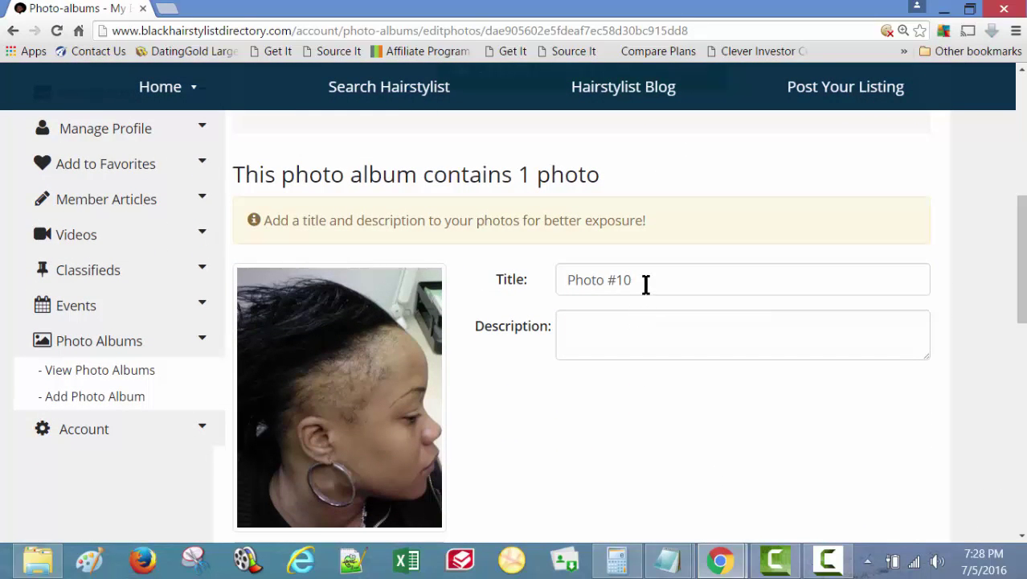
triple_click(646, 282)
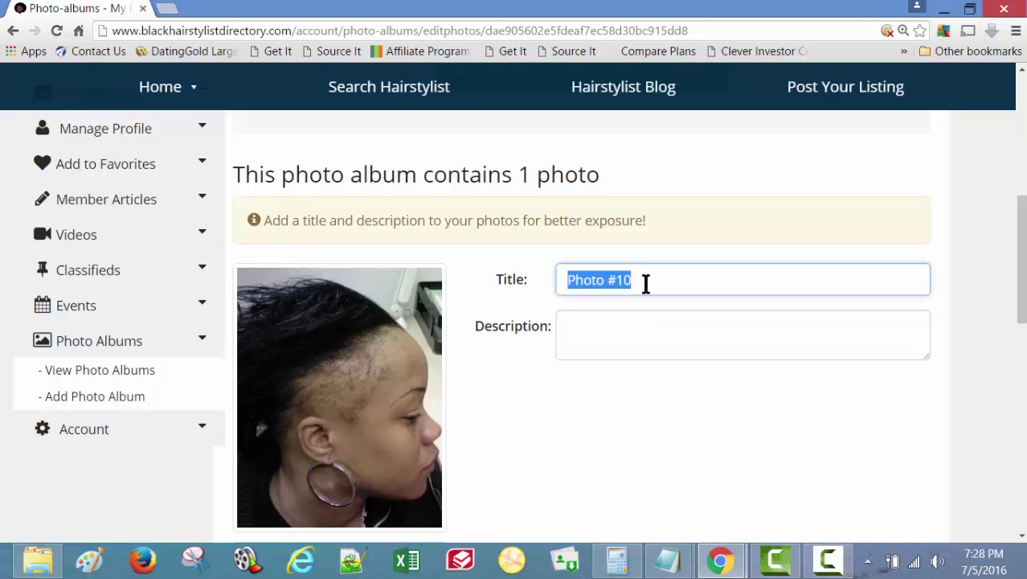
type("Micr")
type("o Braa")
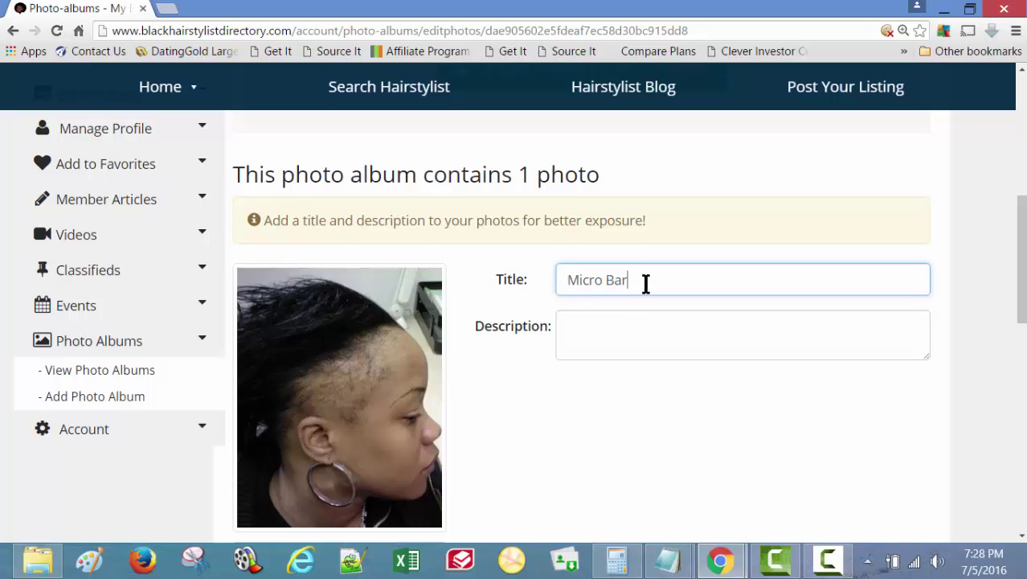
key("BackSpace")
key("BackSpace")
type("aids #1 Before")
key("ctrl+a")
key("ctrl+c")
left_click(645, 283)
Step: Describe the photo as 'A hot mess' and save its details
left_click(633, 323)
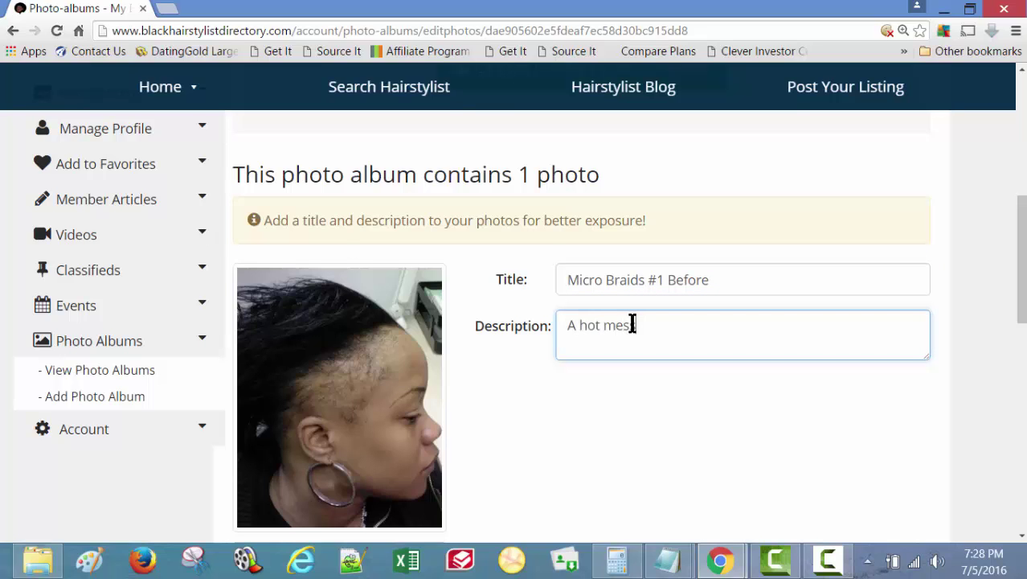
scroll(604, 335, "down", 2)
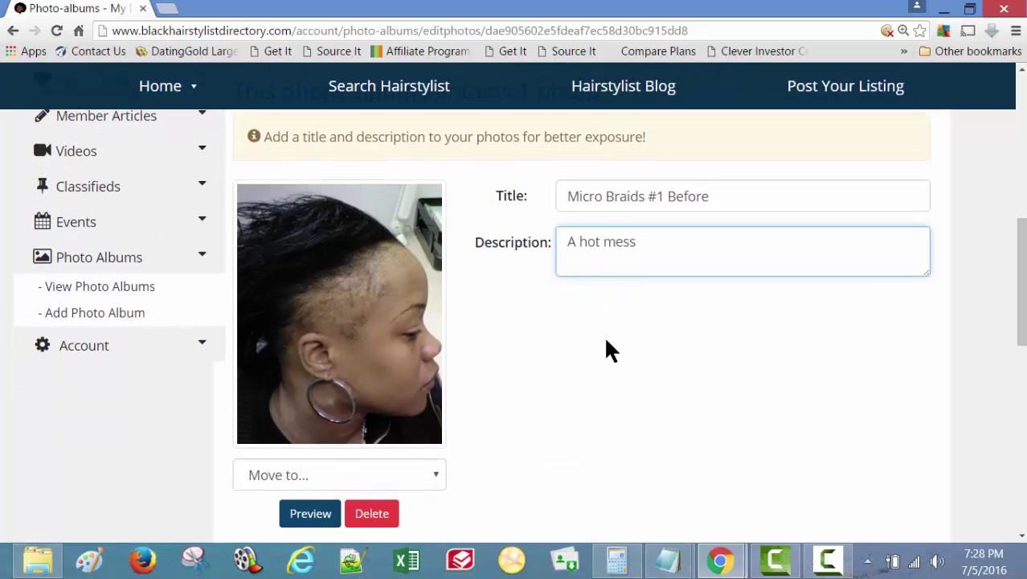
scroll(540, 377, "down", 1)
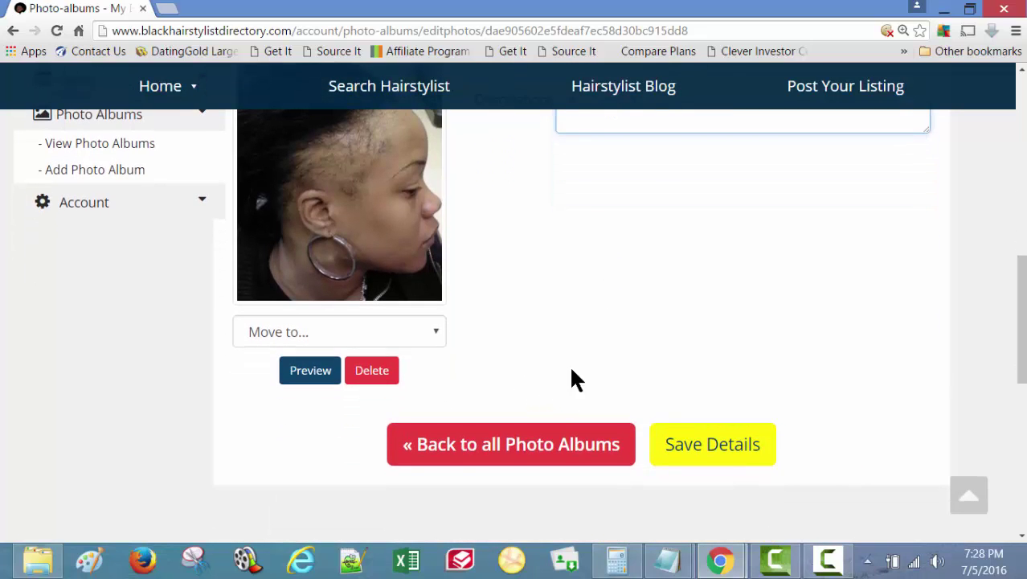
left_click(718, 447)
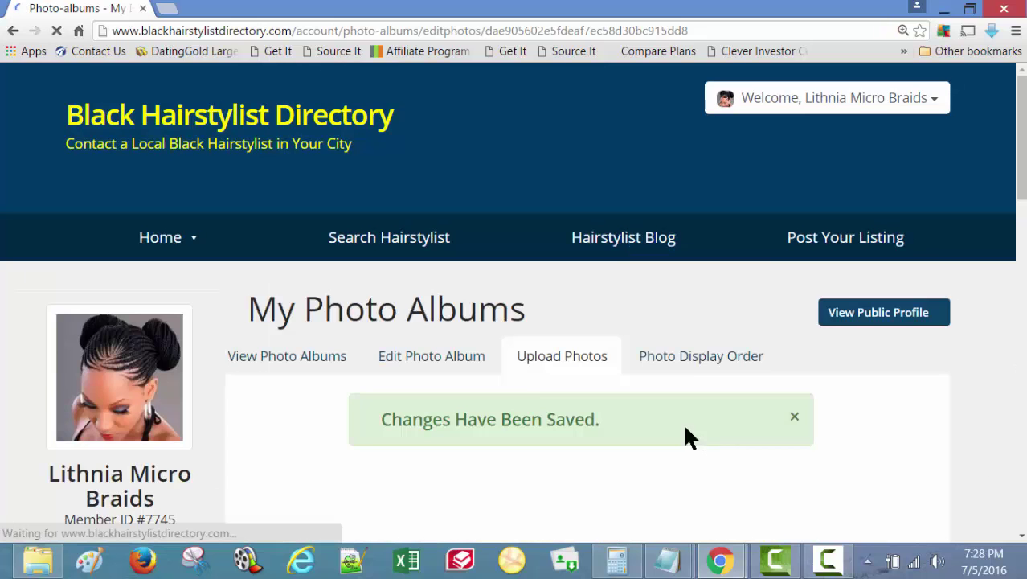
Step: Upload image 2, the finished braids photo, to the album
scroll(442, 402, "down", 3)
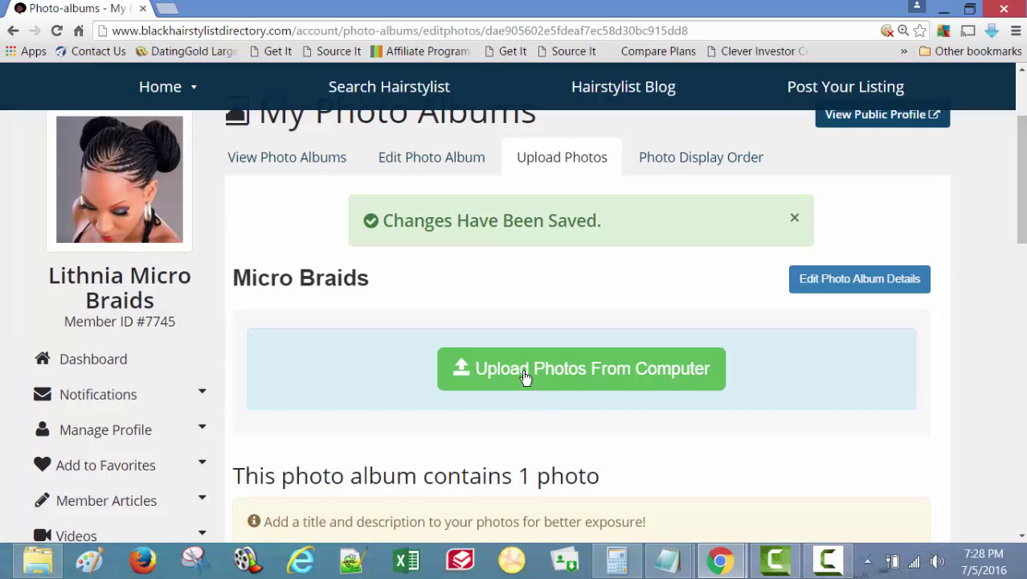
left_click(526, 374)
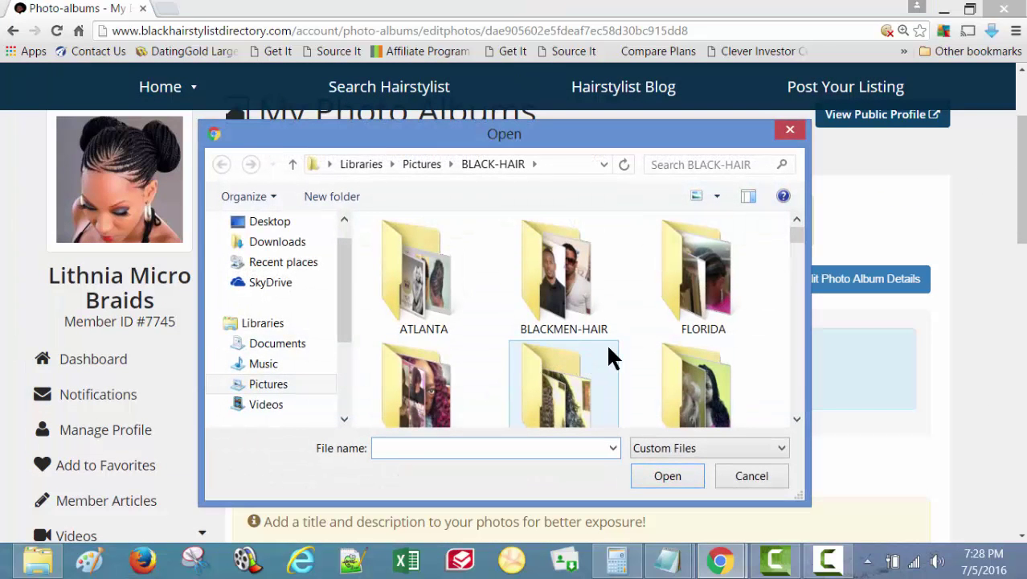
scroll(624, 356, "down", 3)
left_click(696, 365)
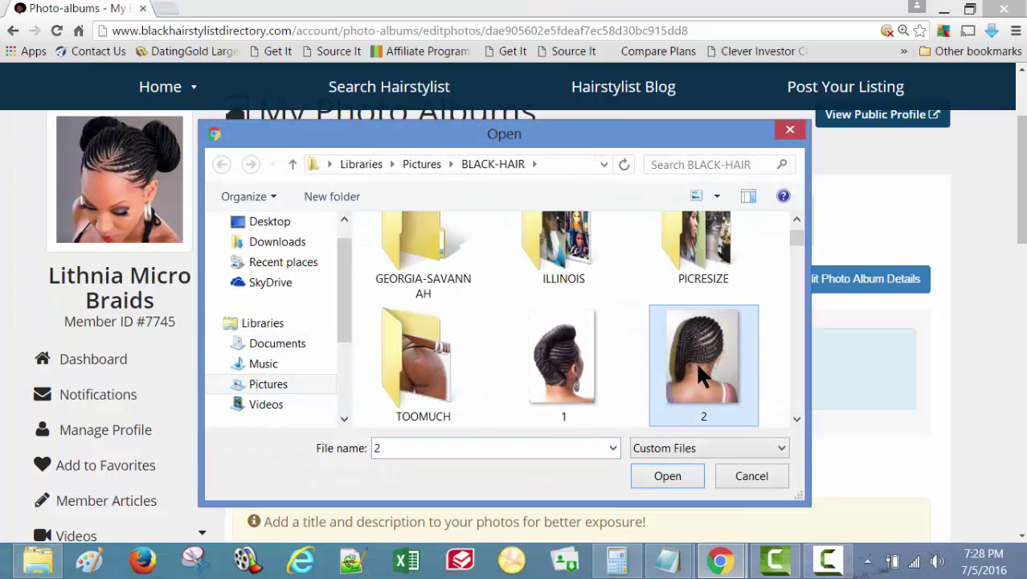
left_click(667, 476)
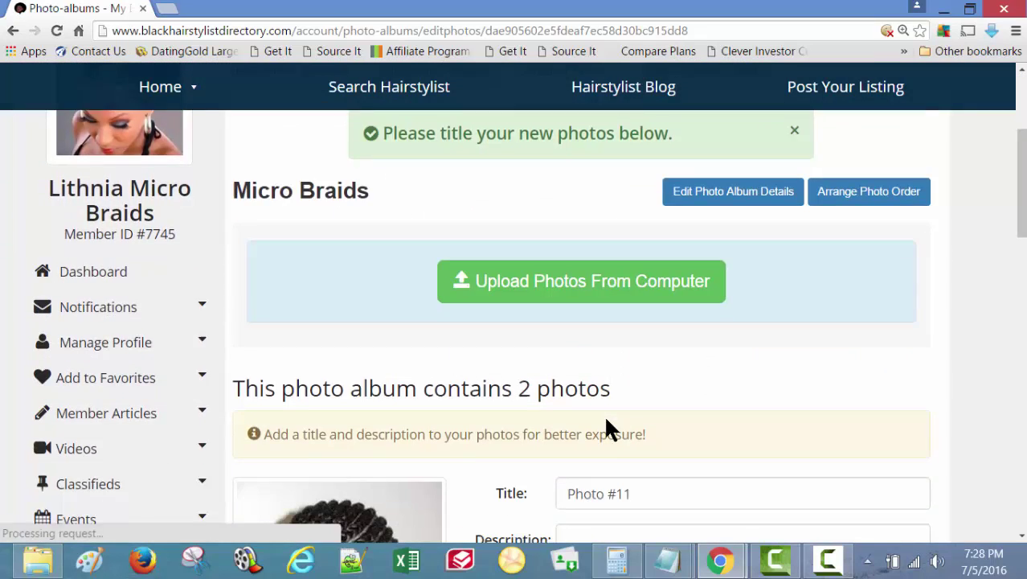
scroll(605, 426, "down", 2)
Step: Title it 'Micro Braids #1 After', describe it 'Much better', and save the details
triple_click(632, 361)
key("ctrl+v")
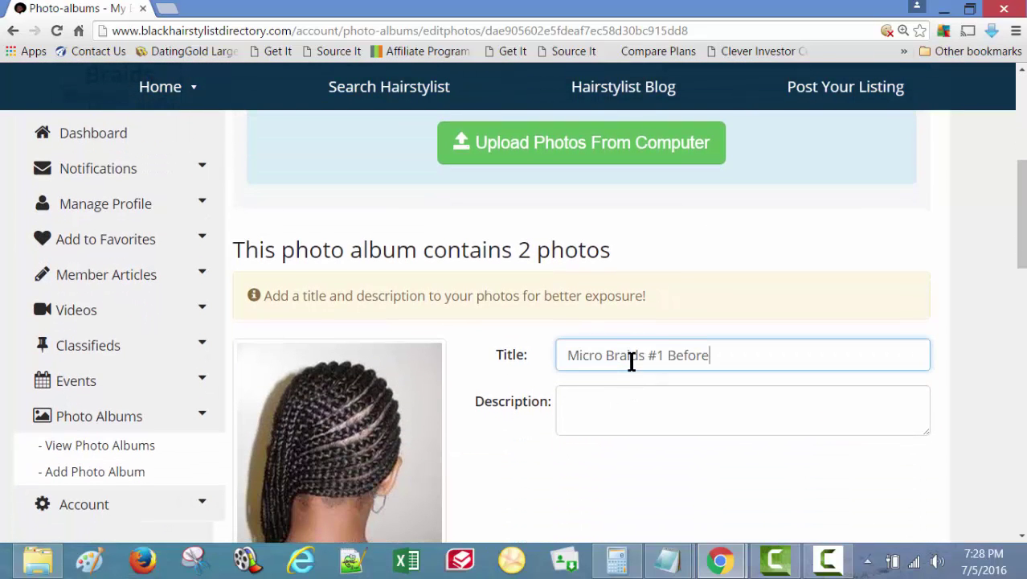
double_click(679, 359)
type("Aft")
left_click(676, 415)
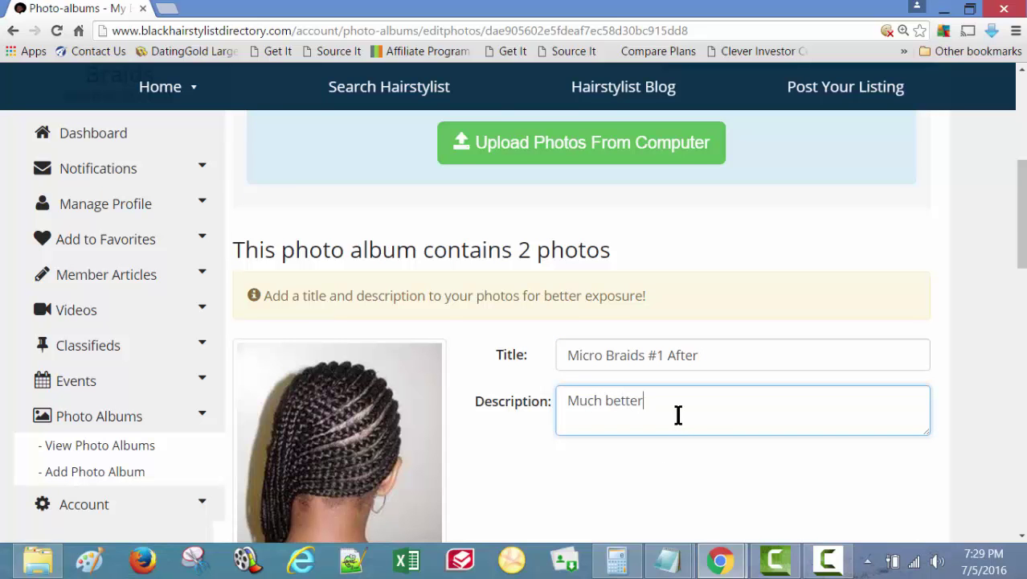
scroll(678, 414, "down", 6)
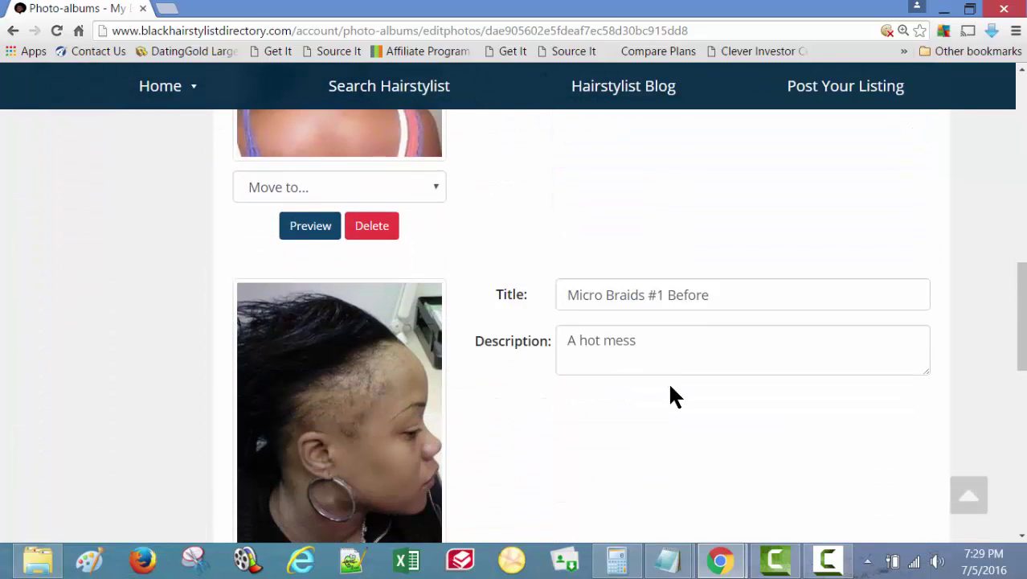
scroll(672, 386, "down", 4)
left_click(696, 397)
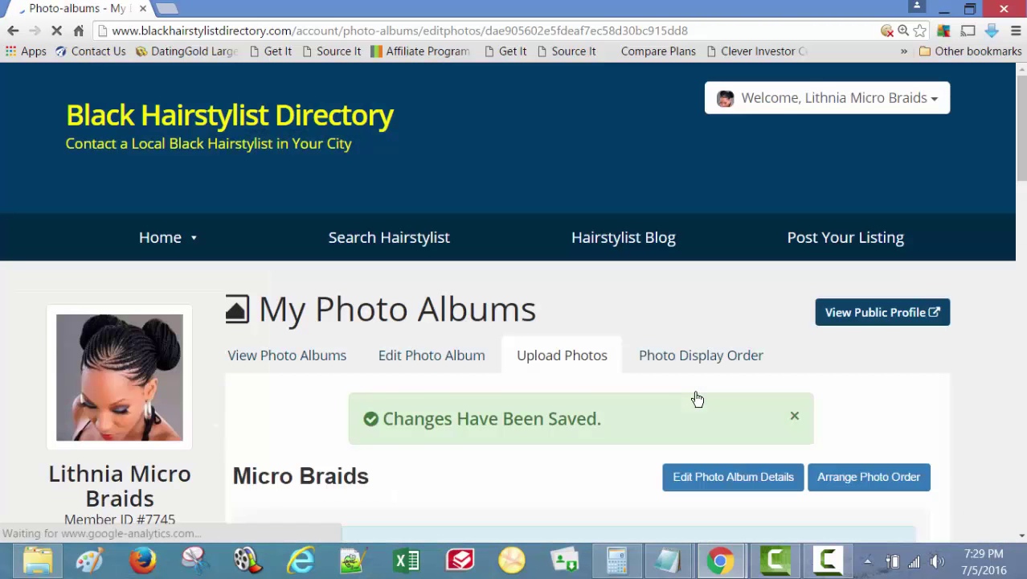
scroll(631, 410, "down", 3)
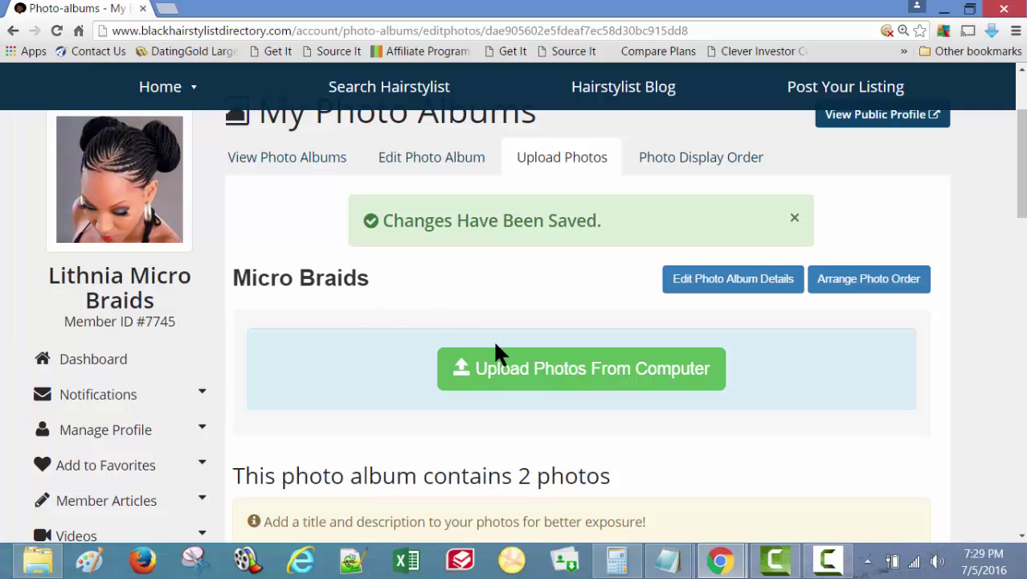
Step: Upload badhair9 from the BLACK-HAIR folder into the album
left_click(529, 358)
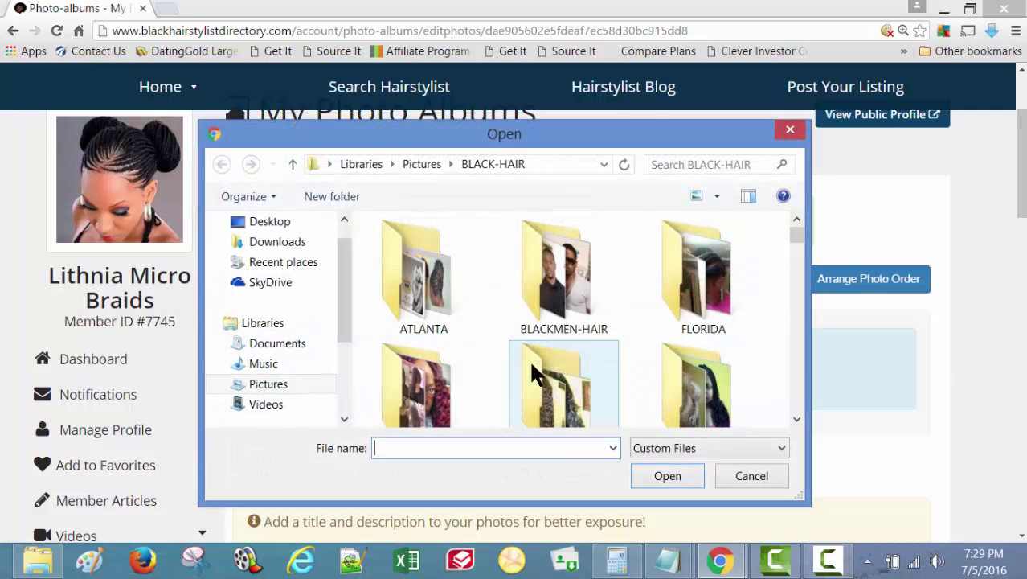
scroll(622, 335, "down", 5)
scroll(622, 334, "down", 10)
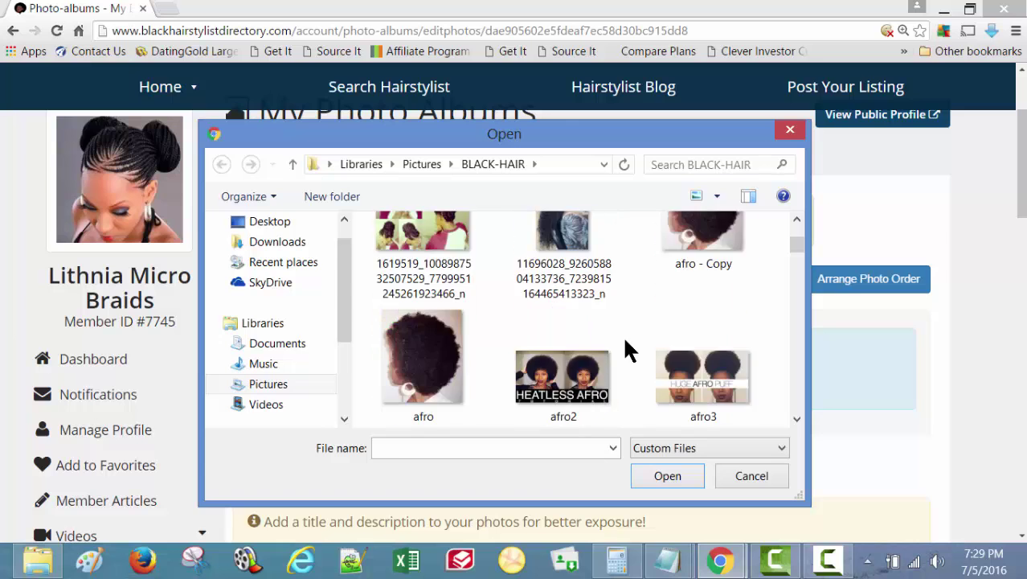
left_click(578, 281)
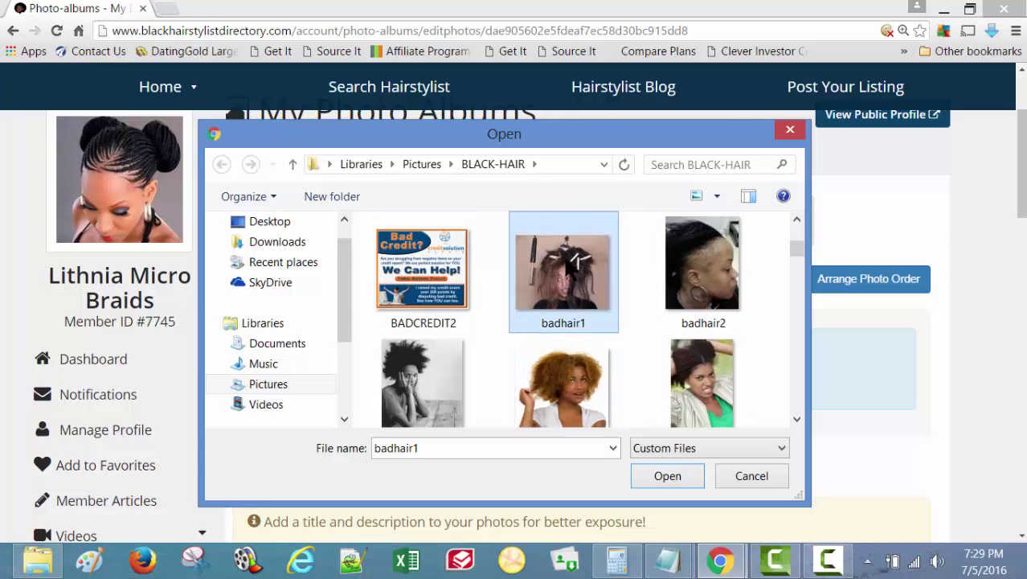
scroll(642, 391, "down", 2)
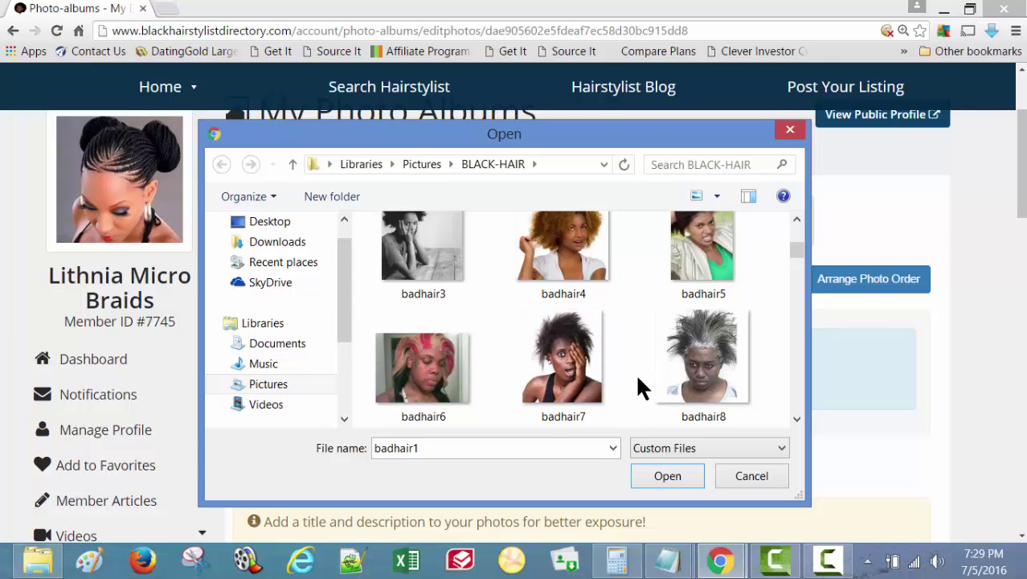
scroll(612, 360, "down", 2)
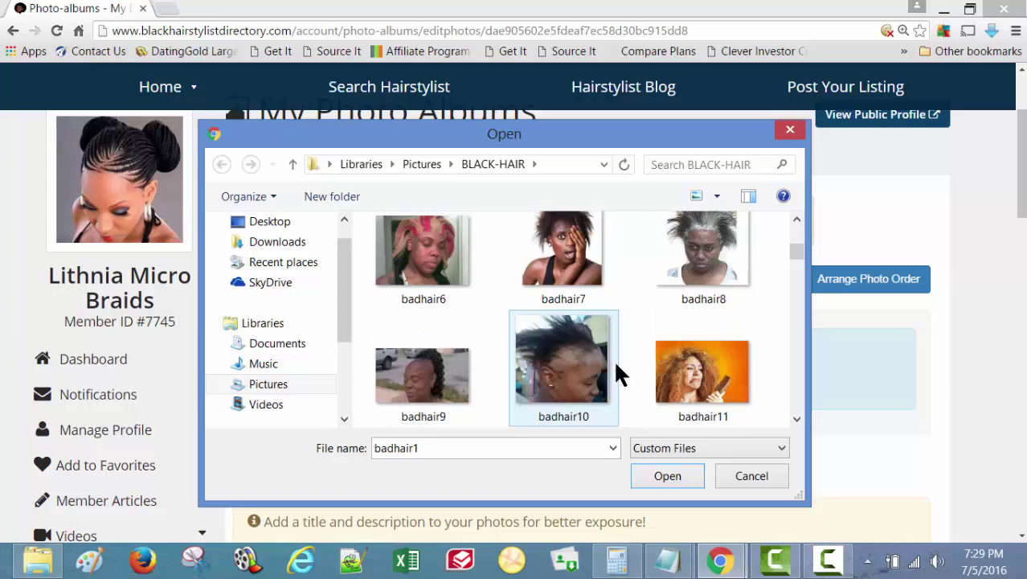
left_click(688, 272)
left_click(458, 384)
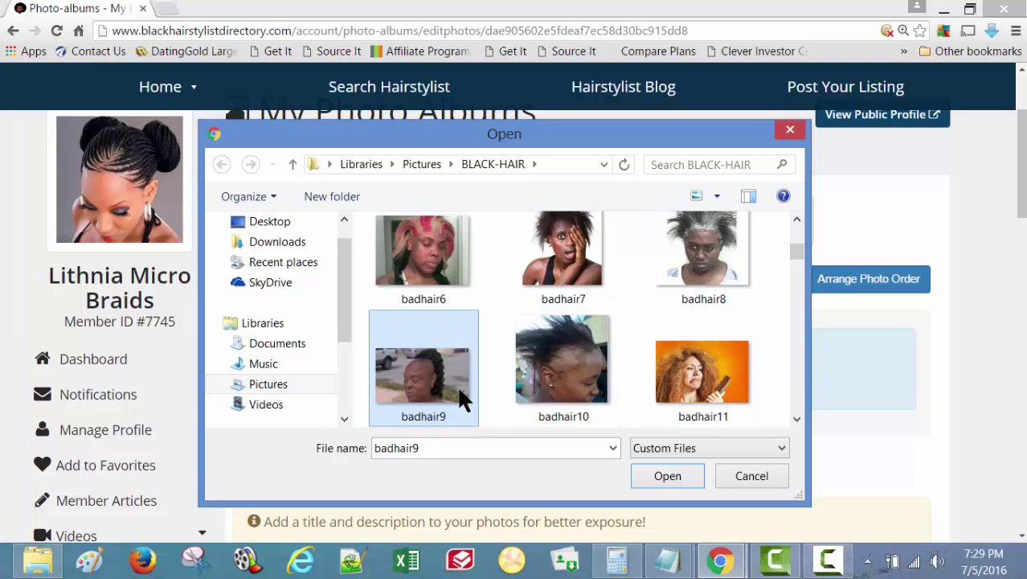
left_click(657, 475)
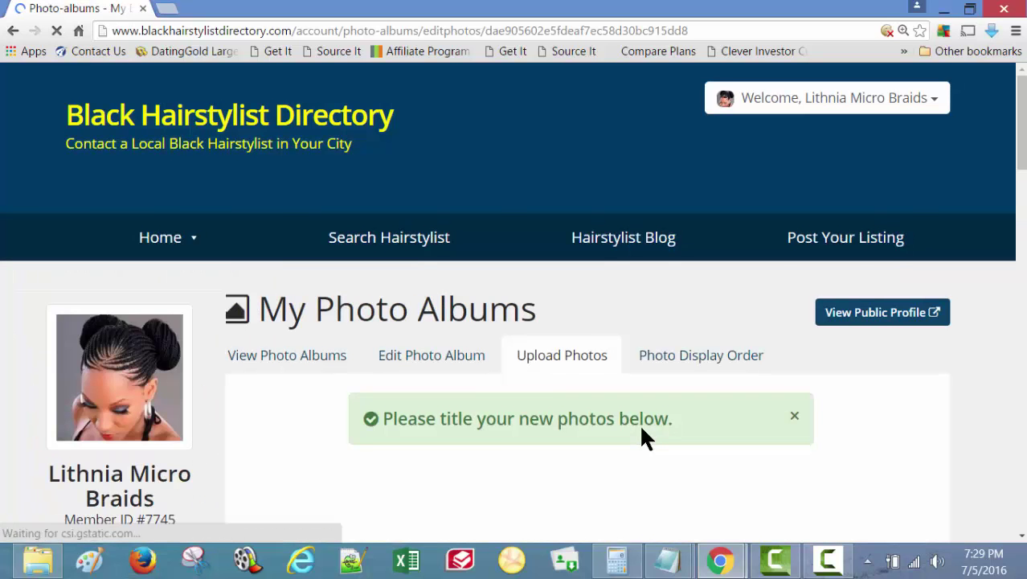
Step: Give the new photo a 'Micro Braids with Ponytail' title and the description 'Wow'
scroll(640, 437, "down", 5)
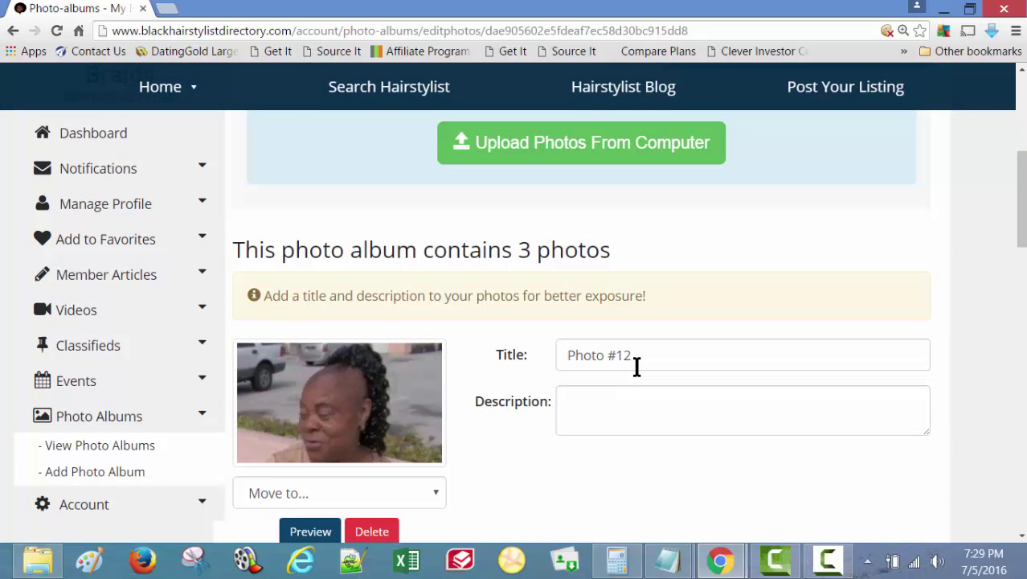
triple_click(635, 367)
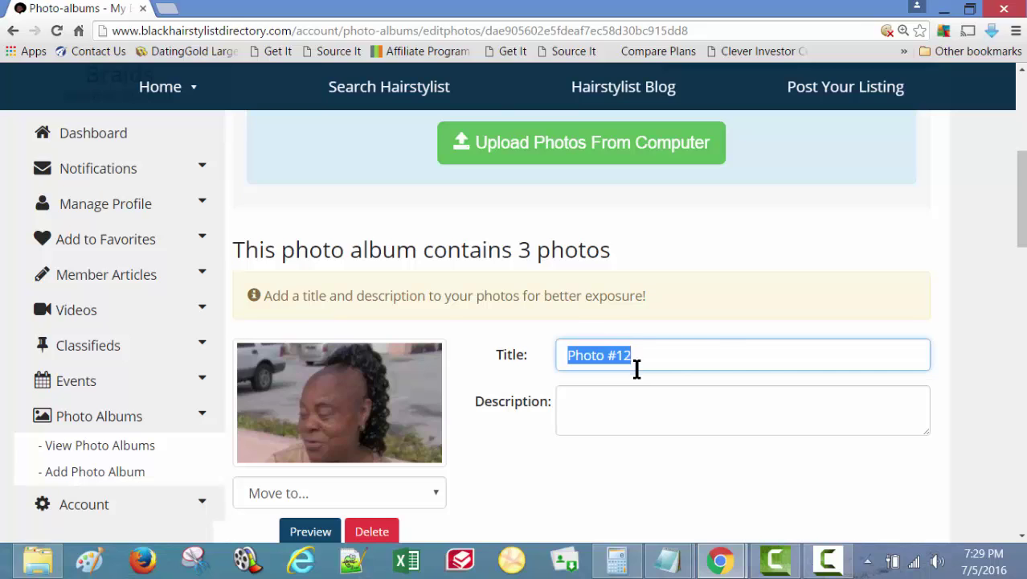
type("Micro Braids #1 Before")
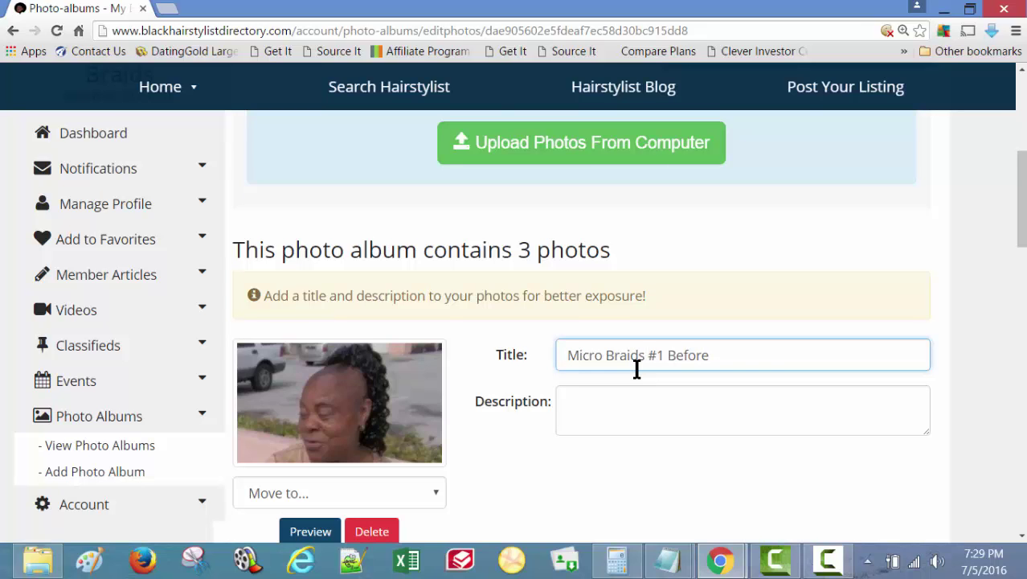
type("with Pon ")
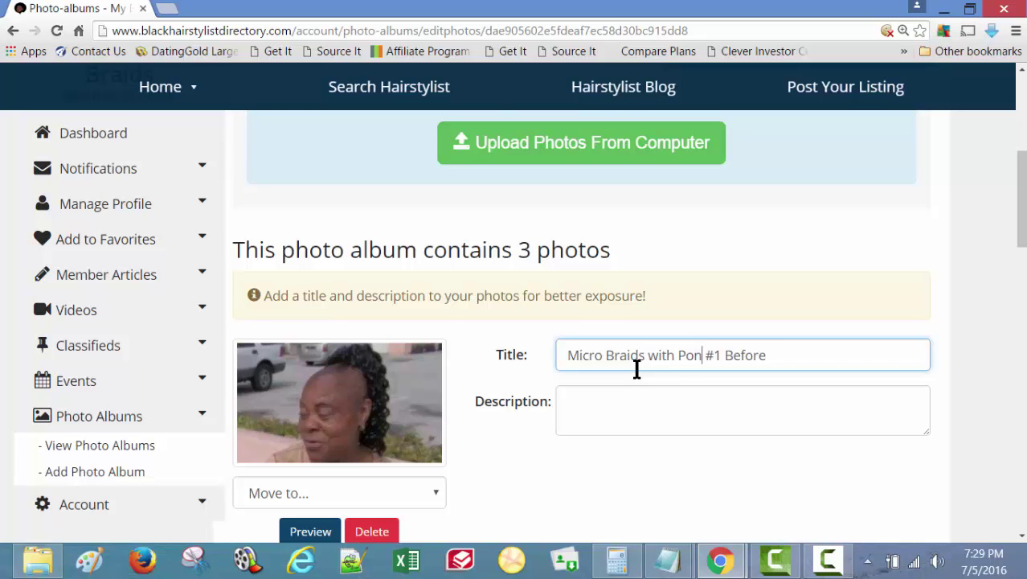
type("ytail")
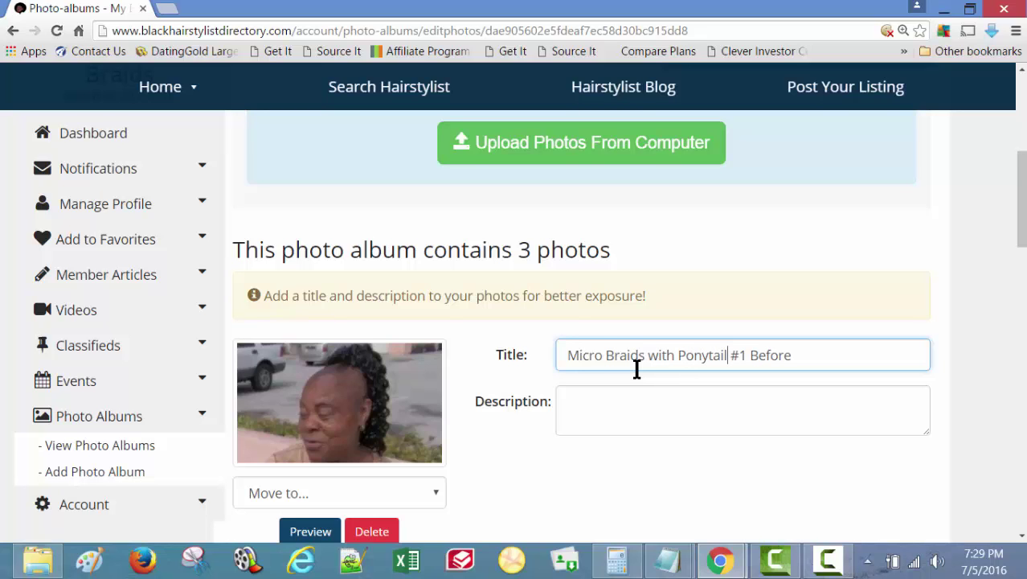
left_click(622, 409)
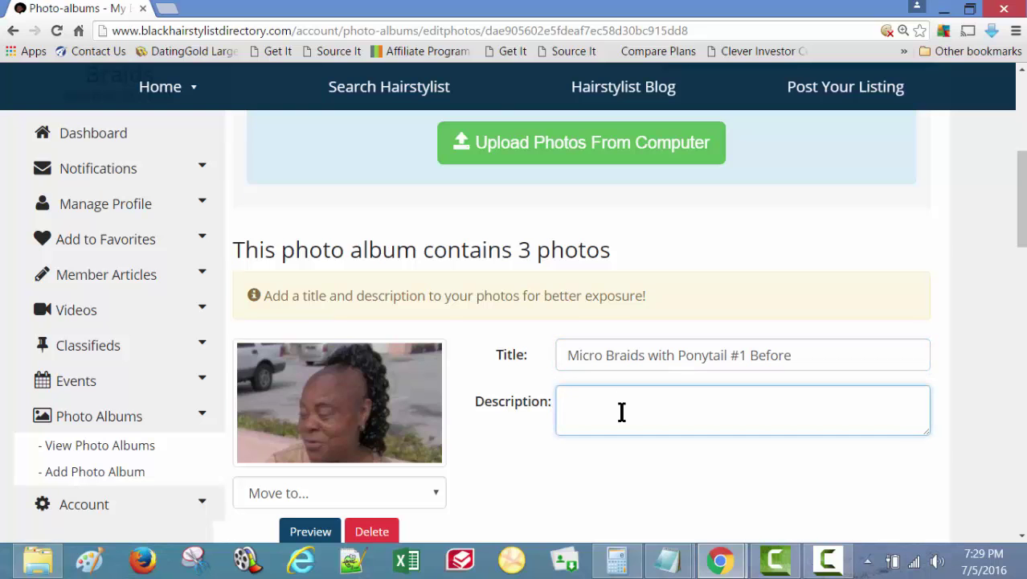
type("Wow")
scroll(595, 417, "down", 2)
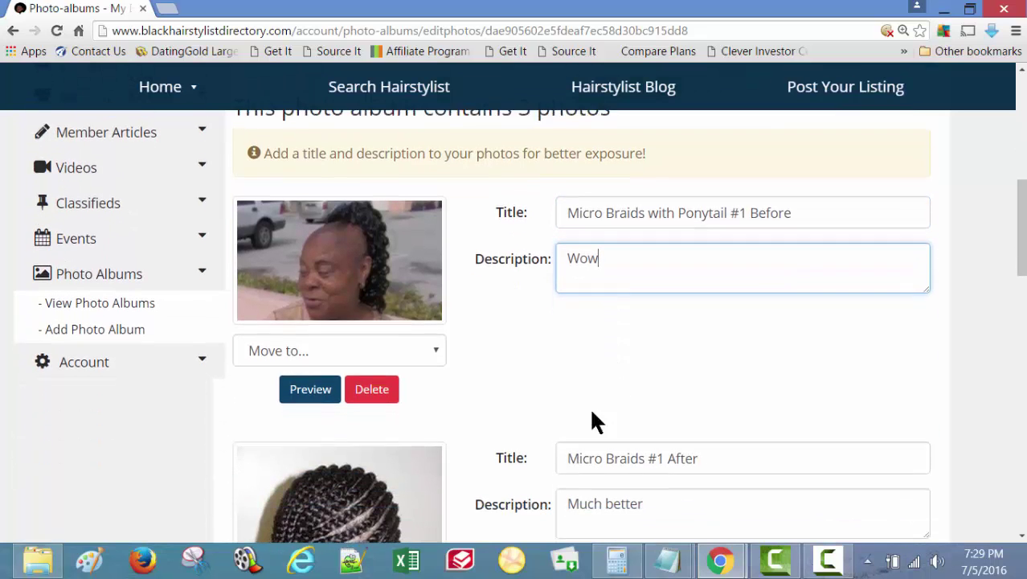
scroll(523, 371, "down", 3)
scroll(528, 361, "down", 6)
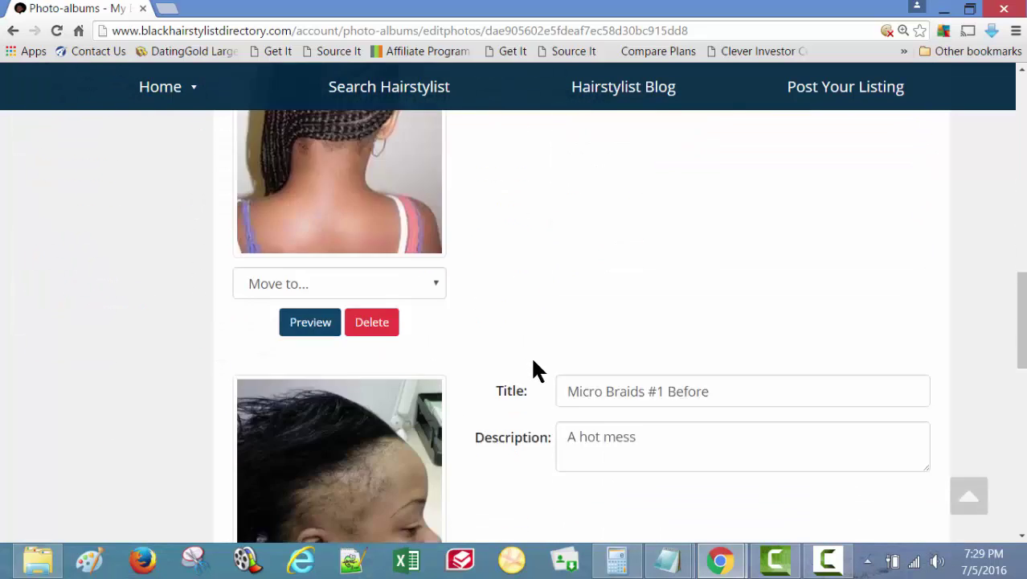
scroll(691, 394, "up", 5)
scroll(699, 386, "up", 4)
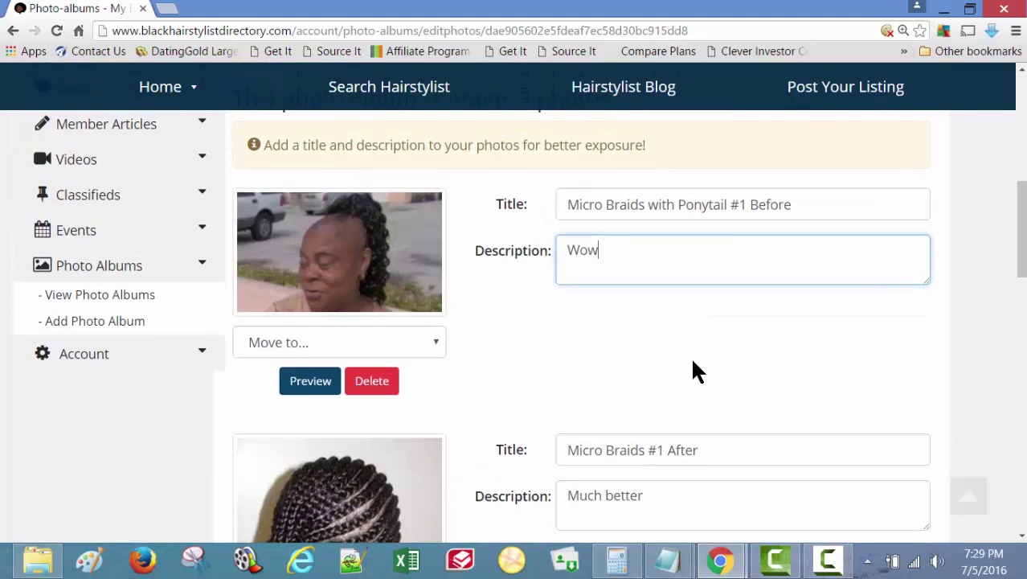
Step: Fix the title to 'Micro Braids with Ponytail #2 Before' and save the details
left_click(746, 204)
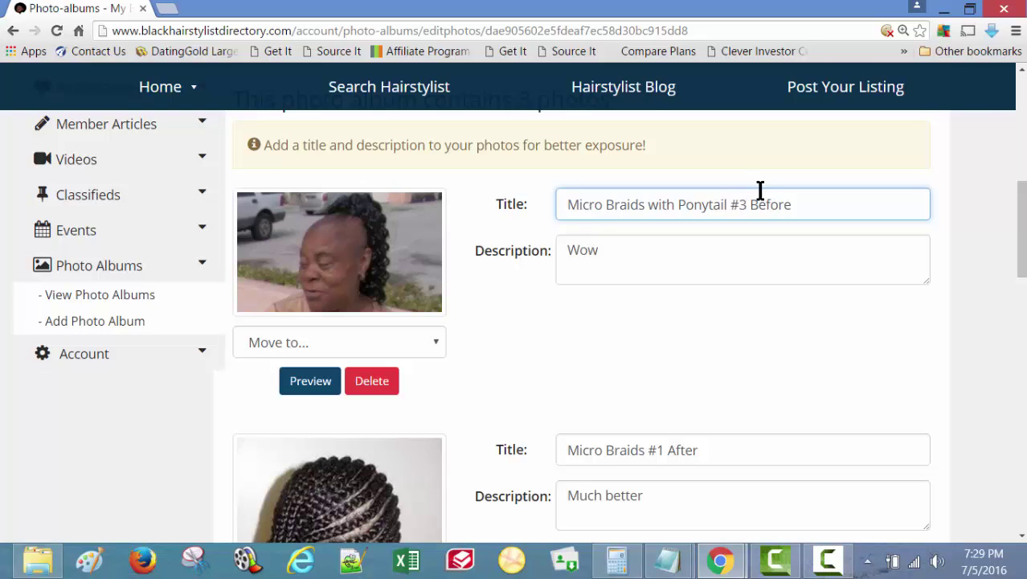
scroll(758, 193, "down", 6)
scroll(759, 206, "up", 10)
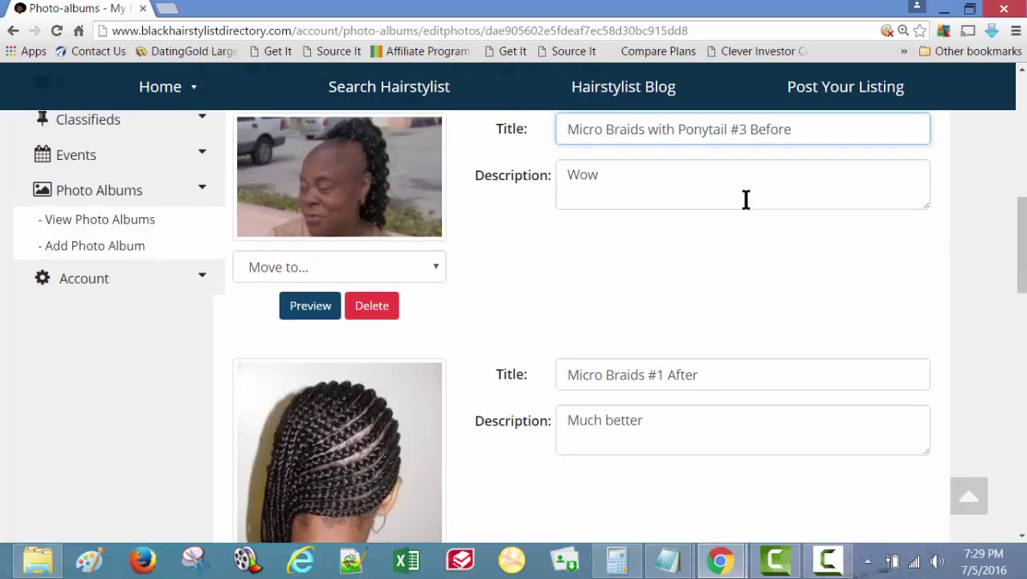
key("BackSpace")
type("2")
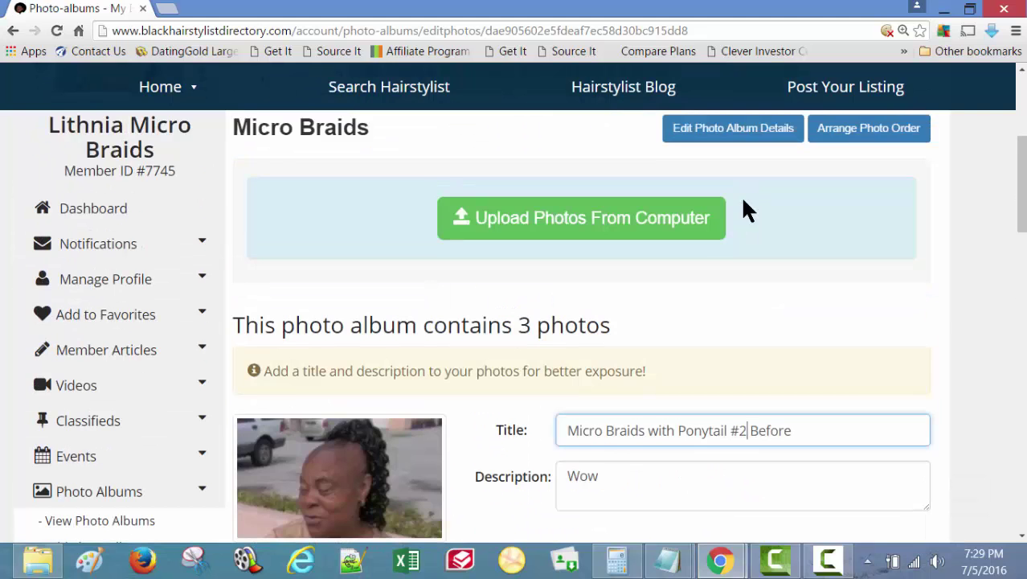
scroll(727, 229, "down", 3)
scroll(718, 245, "down", 10)
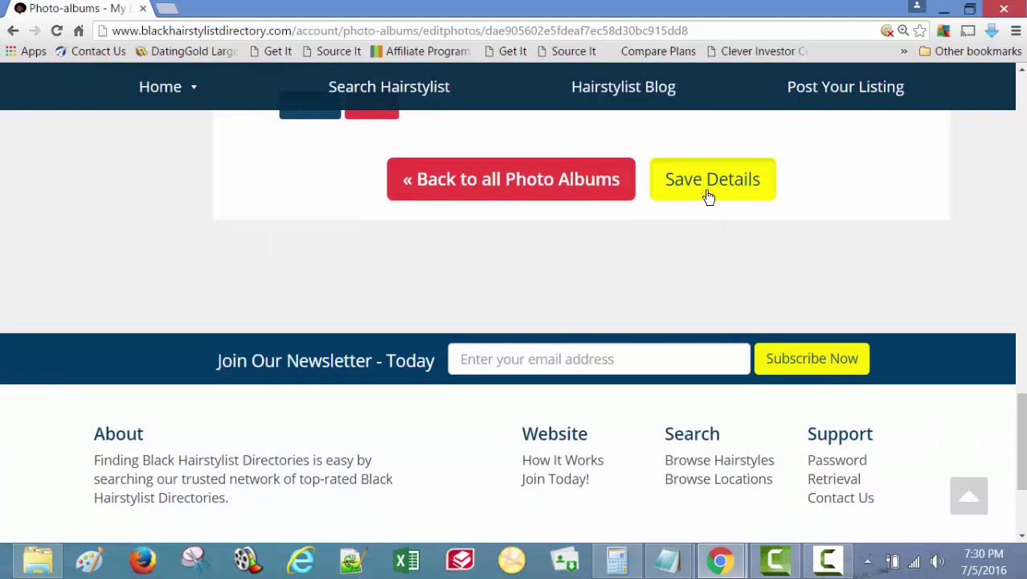
left_click(708, 195)
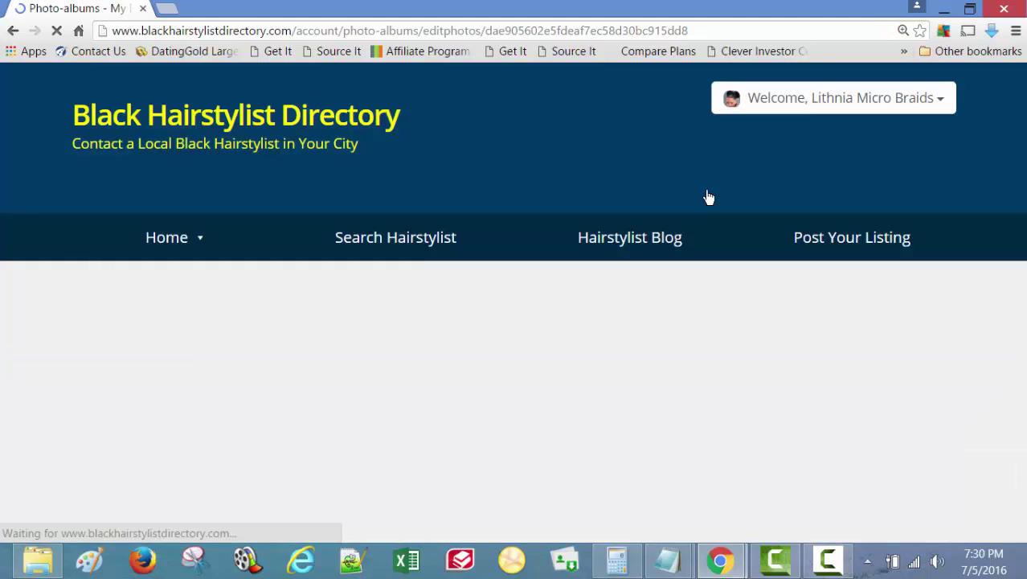
Step: Find jumbotwist1 in the BLACK-HAIR folder and upload it to the Micro Braids album
scroll(548, 346, "down", 3)
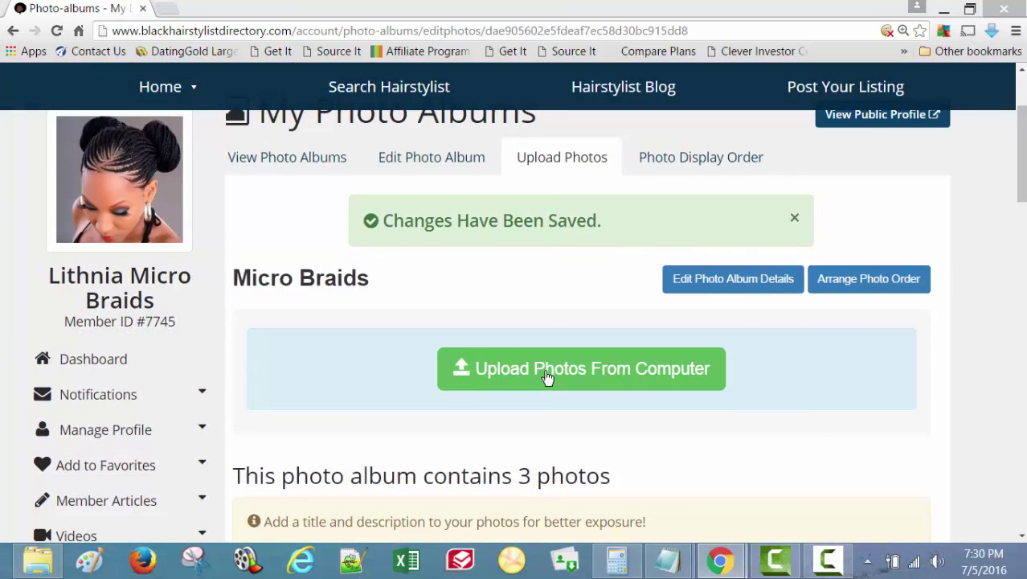
left_click(546, 376)
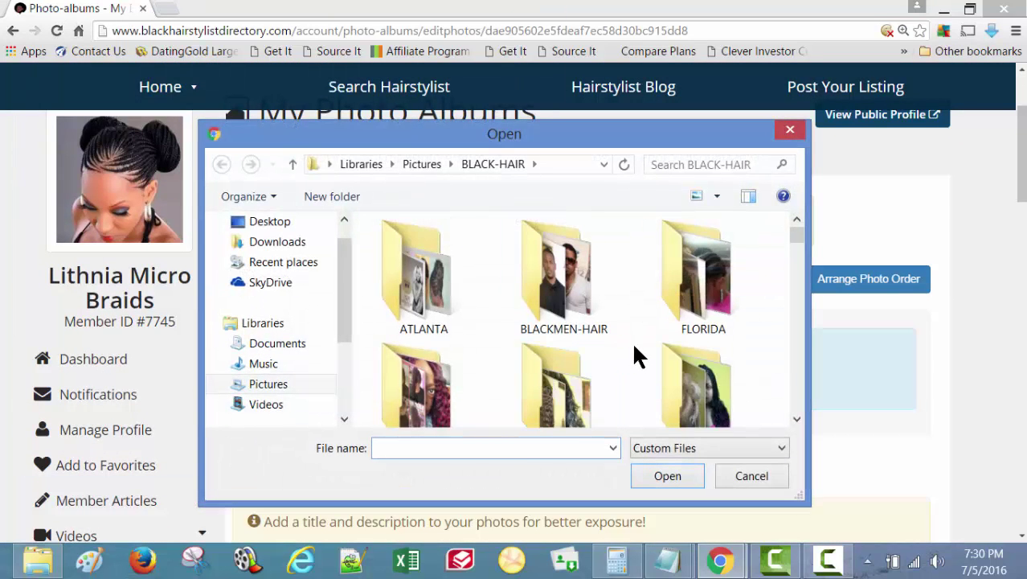
scroll(635, 351, "down", 5)
scroll(635, 353, "down", 6)
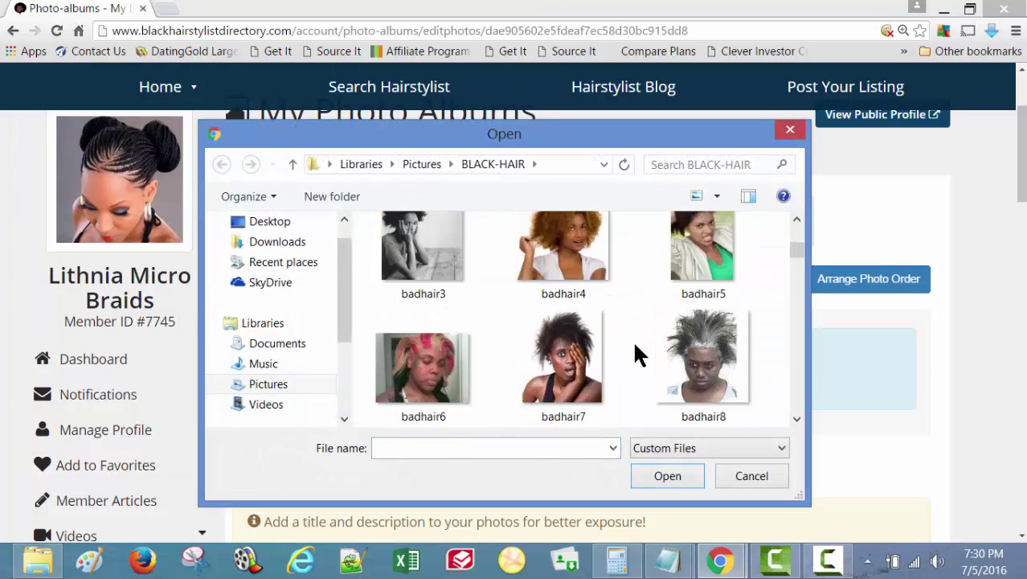
scroll(635, 354, "down", 4)
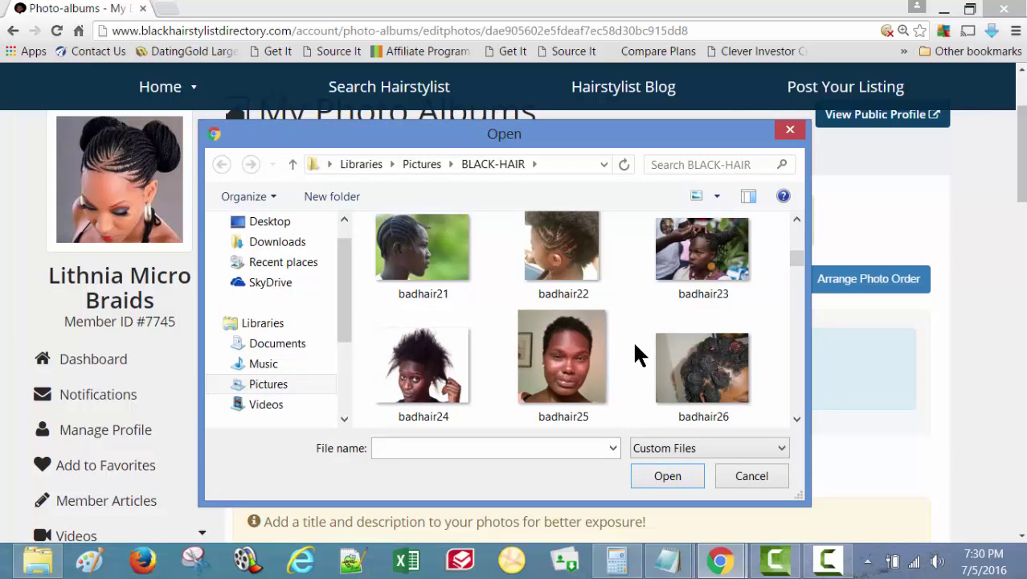
scroll(635, 354, "down", 3)
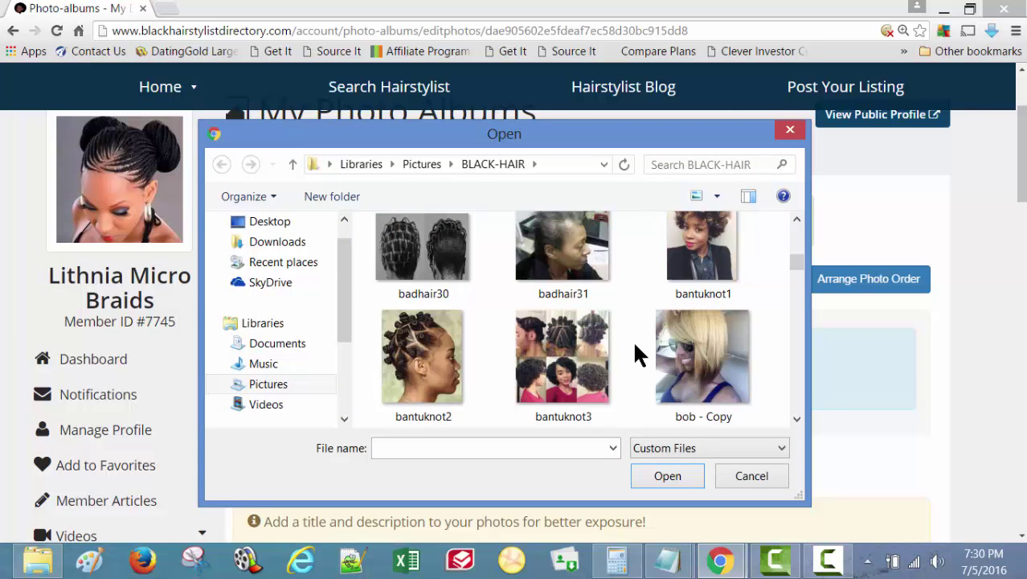
scroll(635, 354, "down", 3)
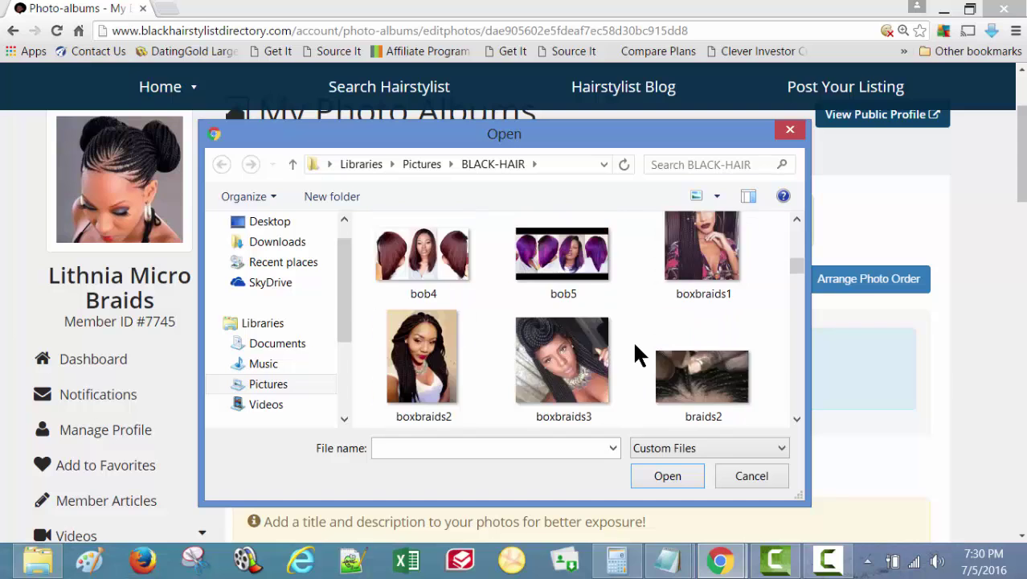
scroll(635, 353, "down", 2)
scroll(635, 354, "up", 1)
scroll(635, 353, "down", 5)
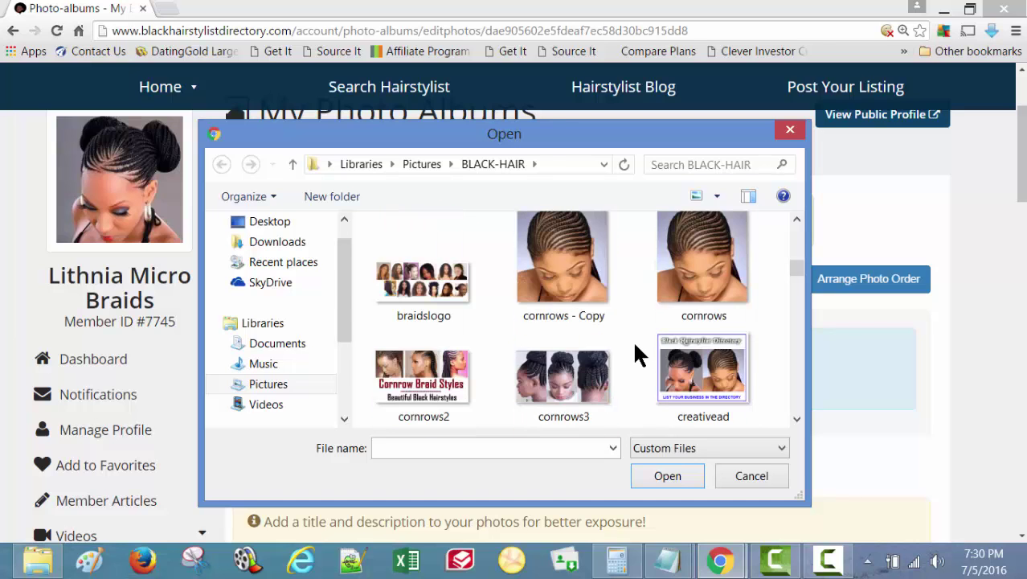
scroll(635, 345, "down", 6)
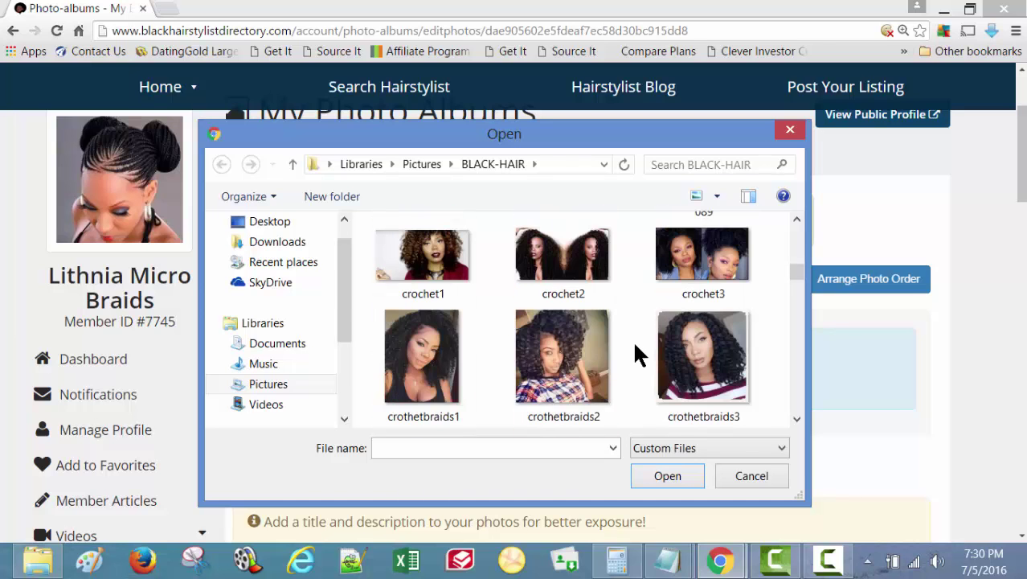
scroll(634, 354, "down", 4)
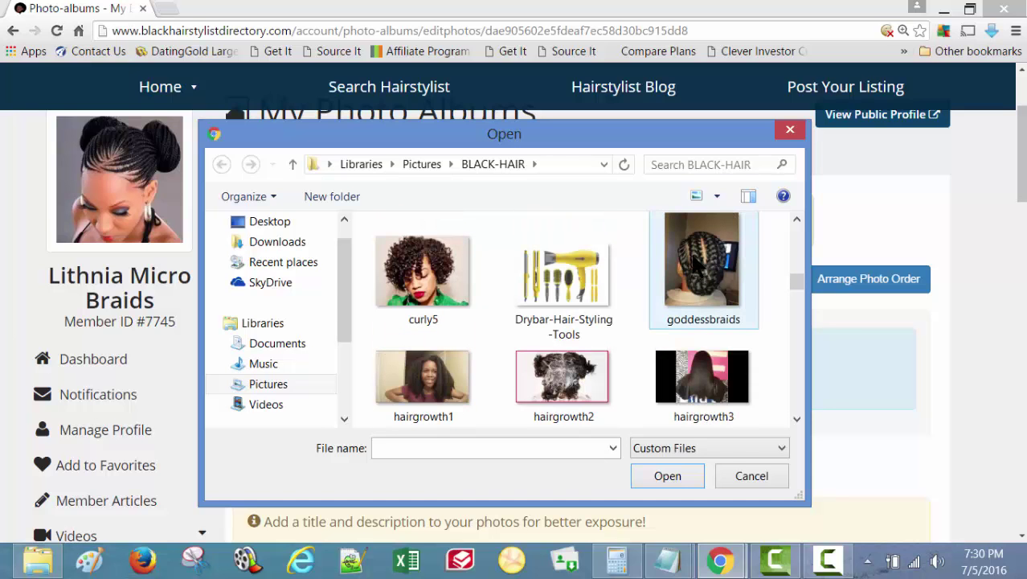
scroll(631, 280, "down", 6)
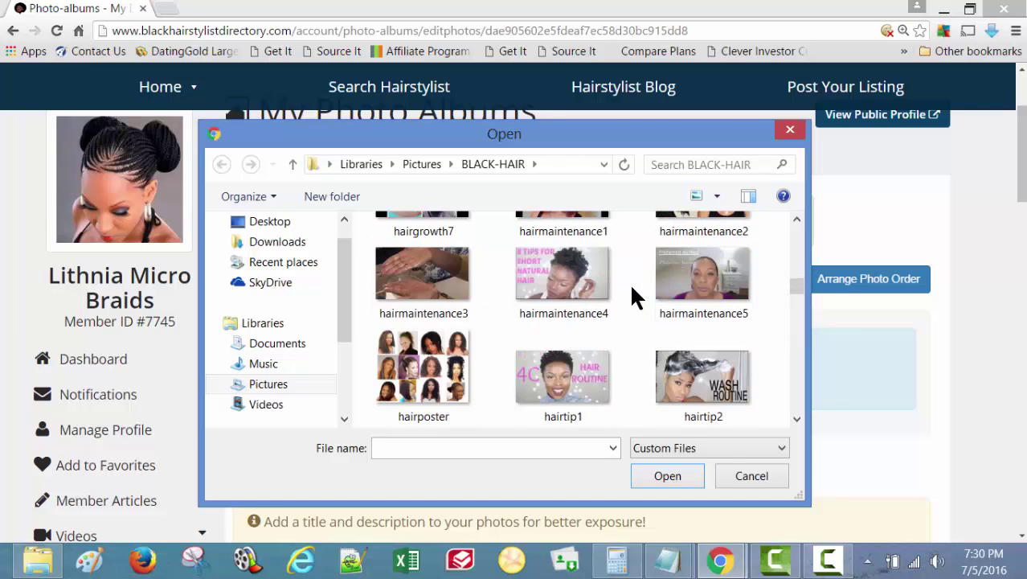
scroll(632, 289, "down", 8)
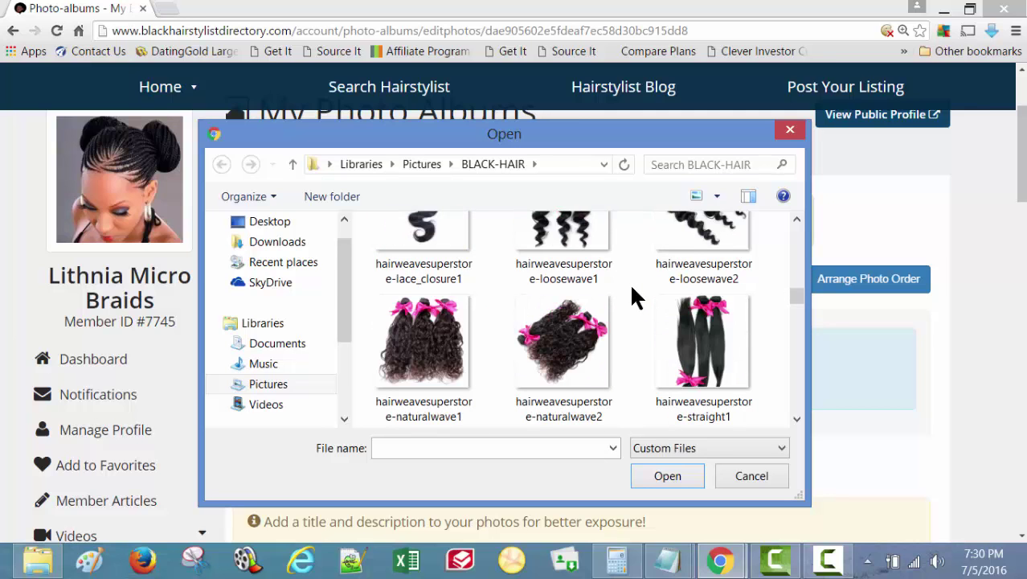
scroll(632, 297, "down", 6)
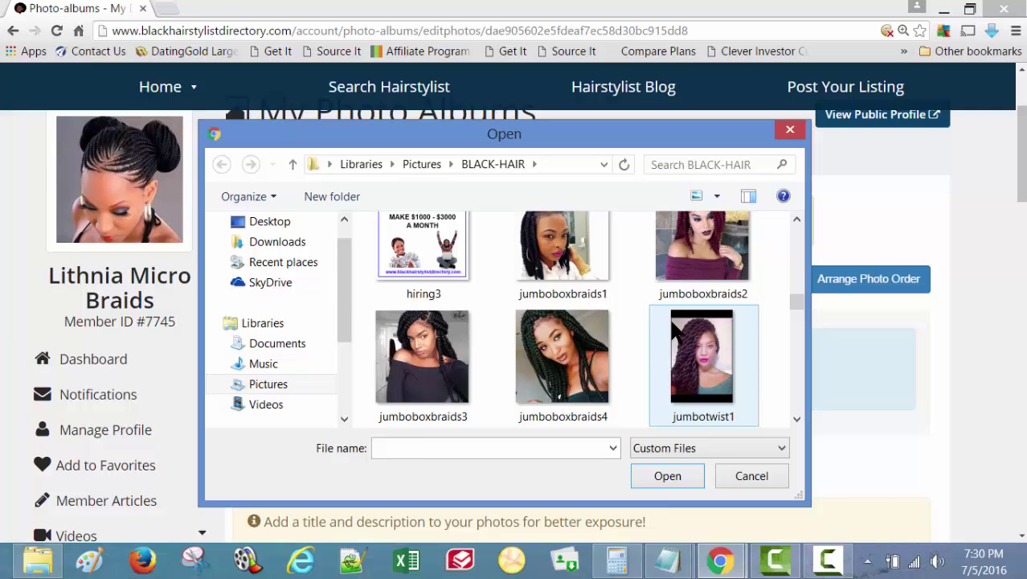
left_click(679, 337)
left_click(662, 467)
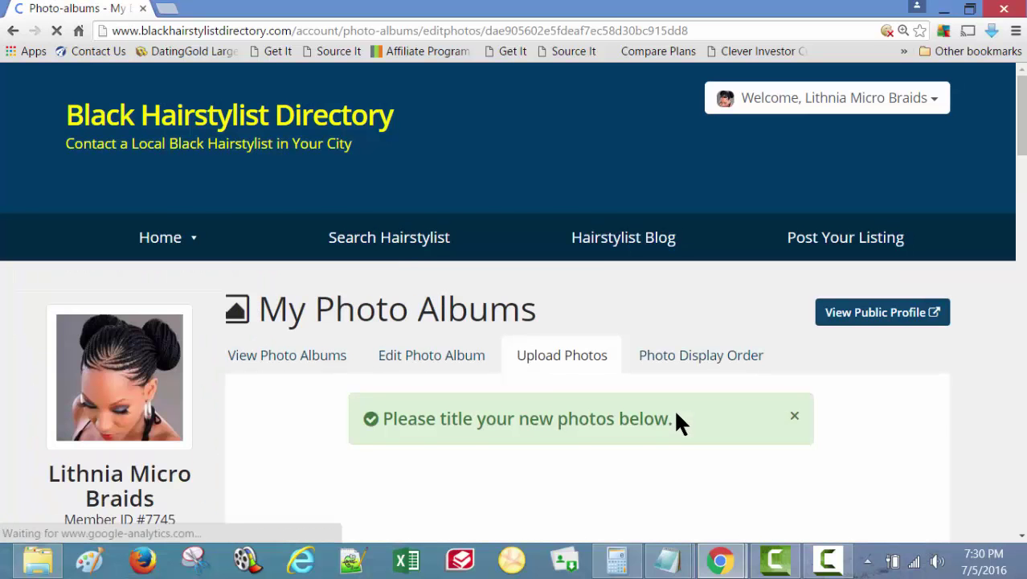
Step: Title the new photo 'Micro Braids with Ponytail #2 After', adapted from the Before photo's title
scroll(660, 419, "down", 3)
scroll(663, 434, "down", 3)
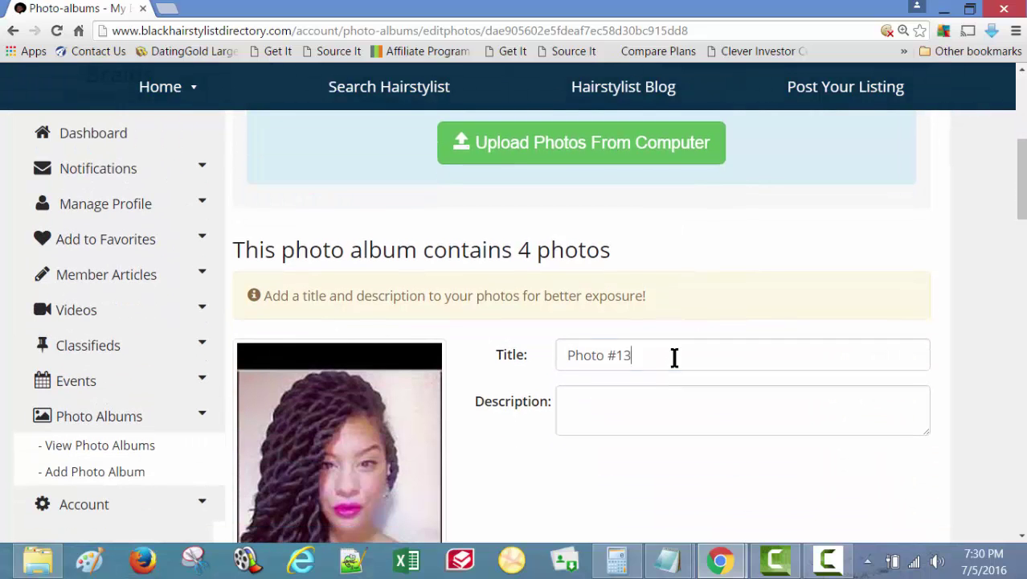
triple_click(672, 356)
type("Micro Braids #1 Before")
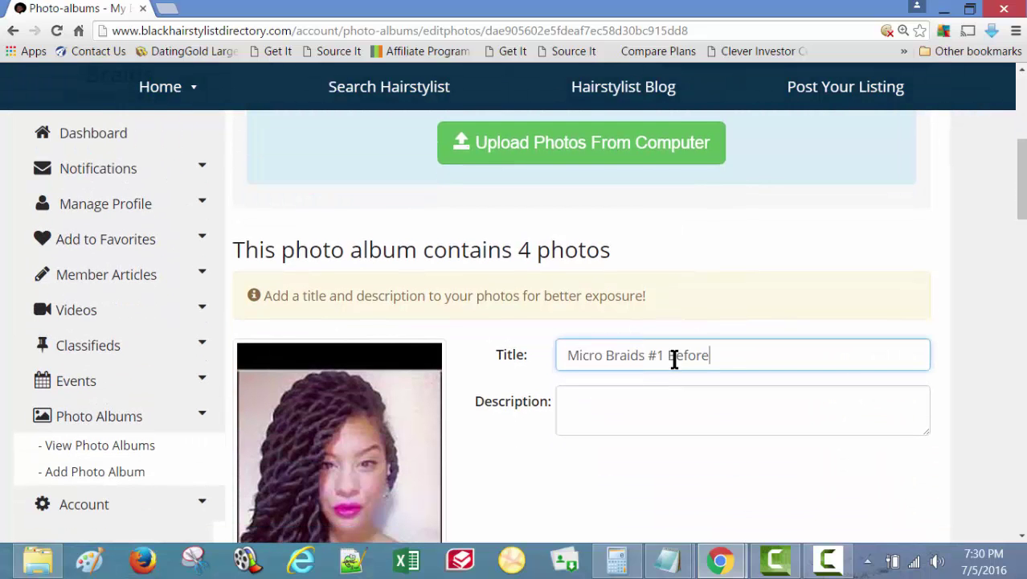
scroll(672, 359, "down", 5)
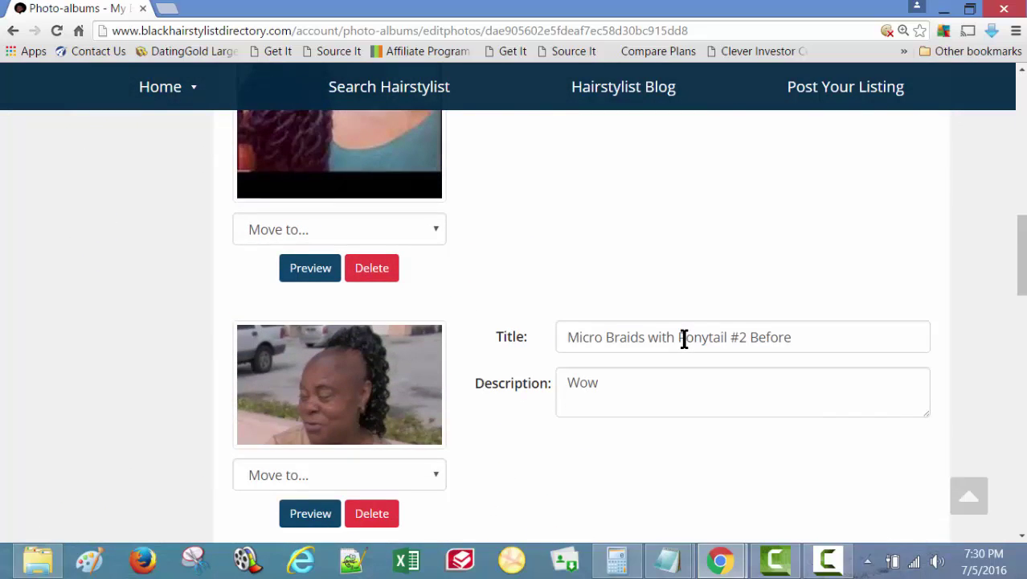
left_click(684, 337)
triple_click(684, 338)
key("ctrl+c")
scroll(682, 338, "up", 3)
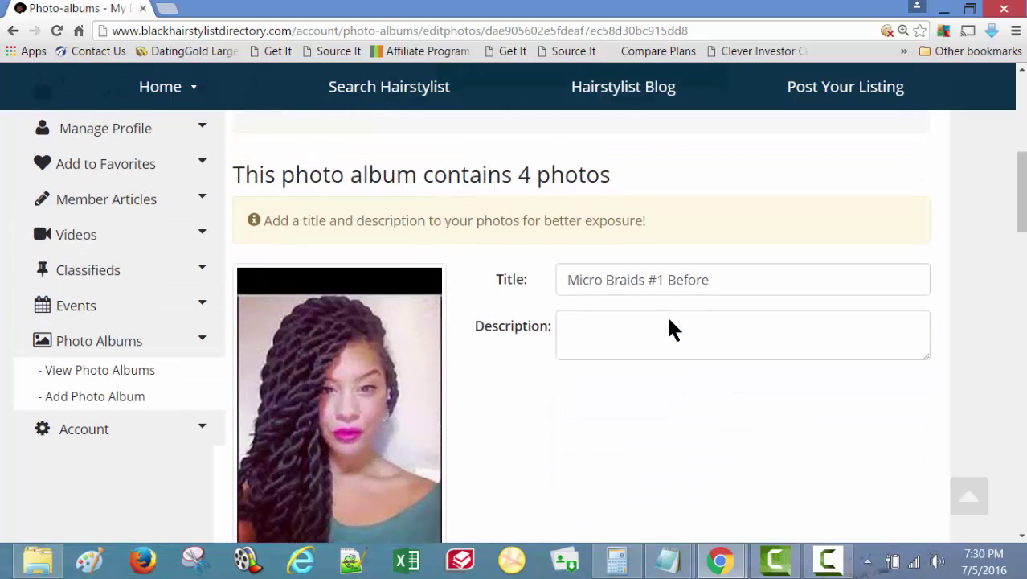
triple_click(663, 281)
key("ctrl+v")
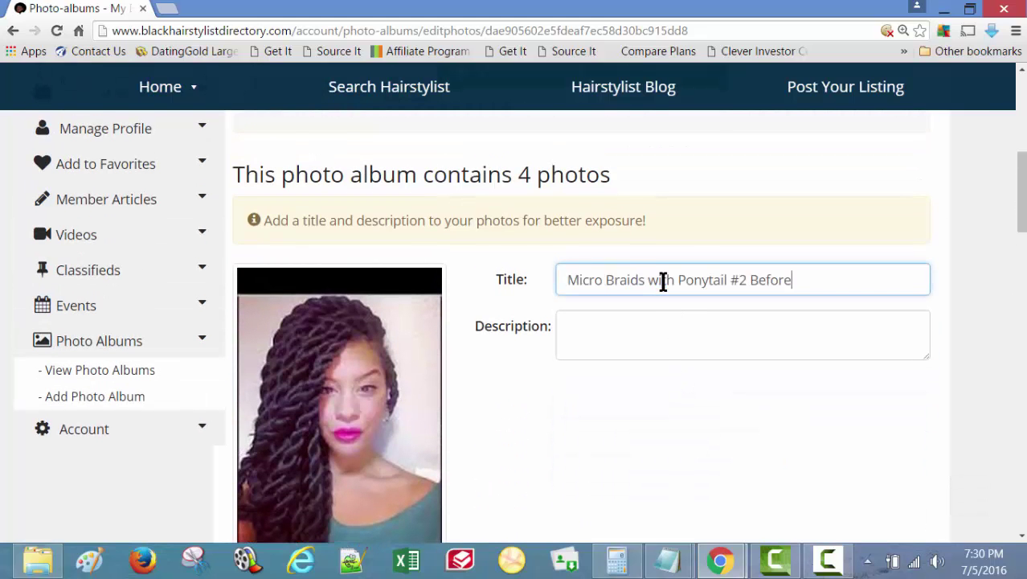
key("BackSpace")
key("BackSpace")
key("BackSpace")
key("BackSpace")
key("BackSpace")
key("BackSpace")
Step: Give the new photo the description 'Better' and save the photo details
left_click(646, 343)
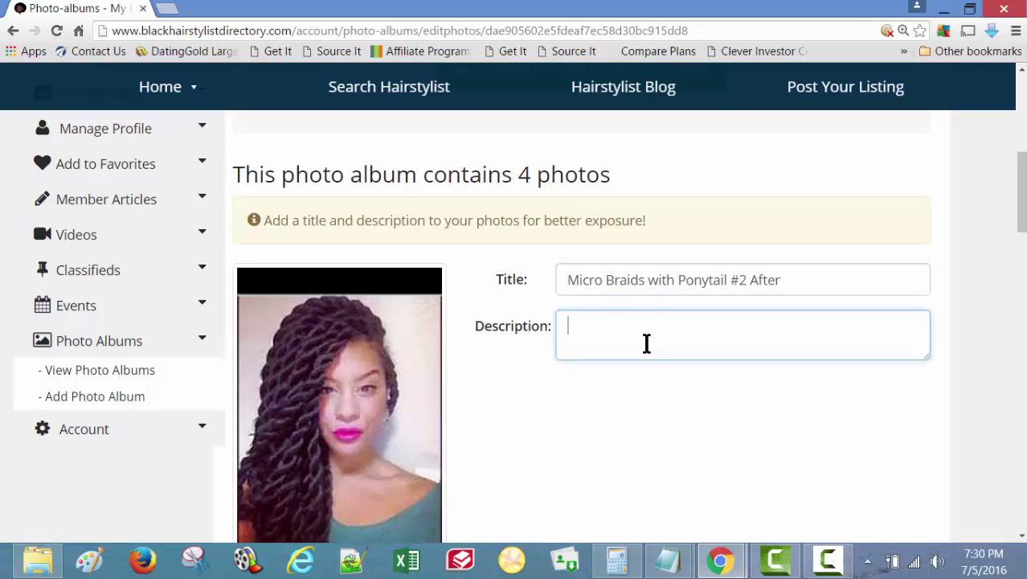
type("Better")
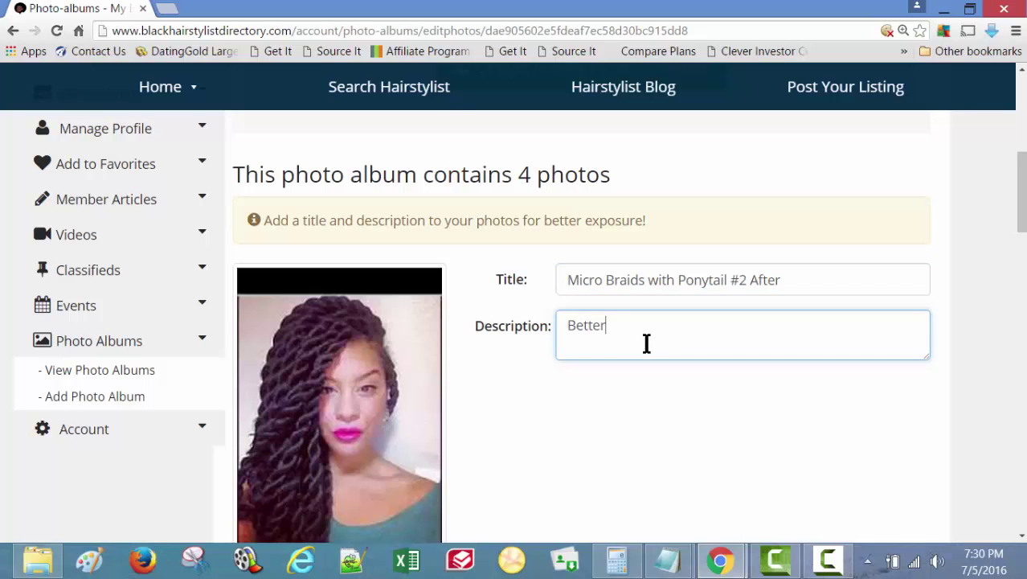
scroll(947, 402, "down", 20)
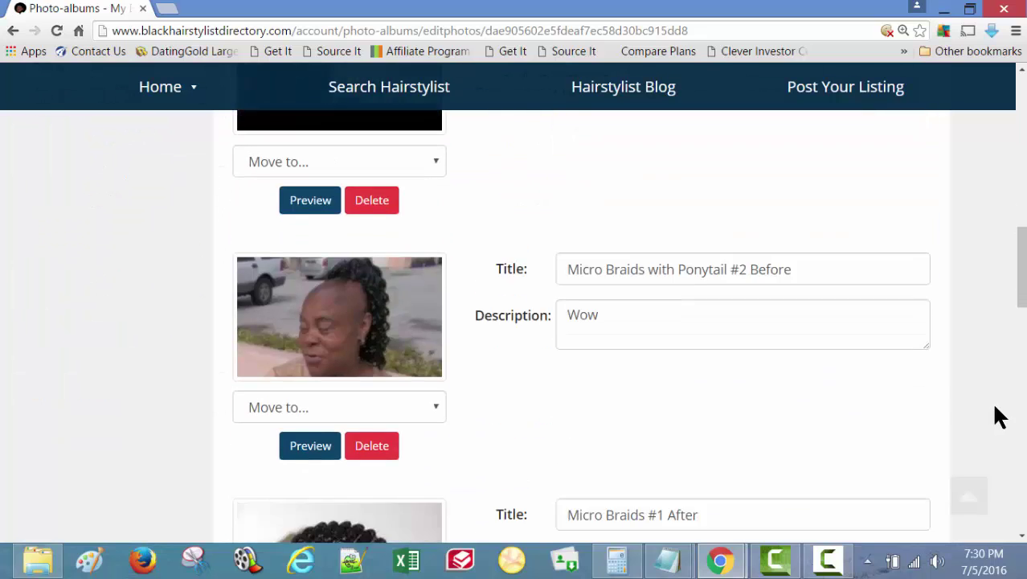
left_click(728, 307)
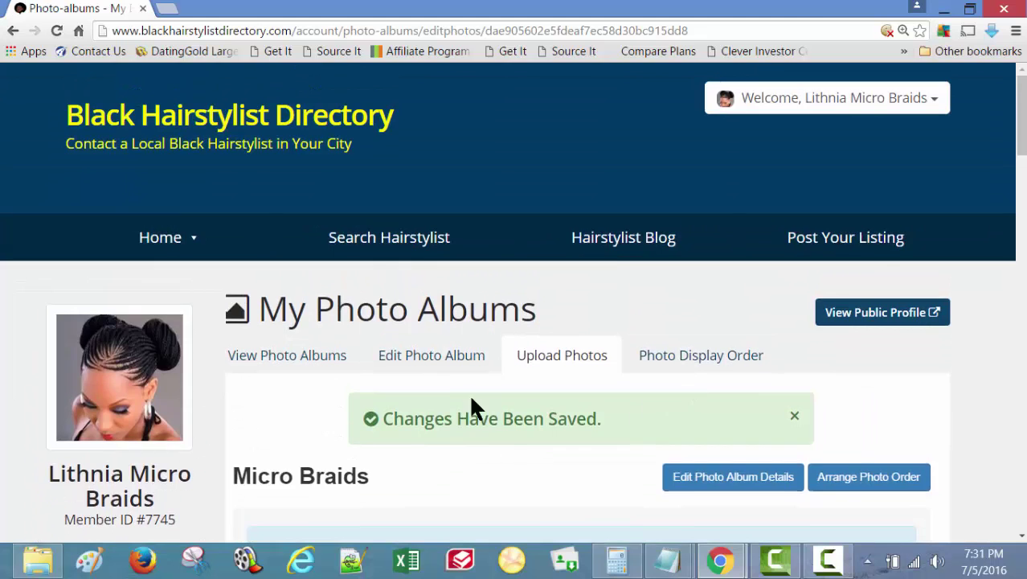
Step: Go to the Photo Display Order page
scroll(471, 400, "down", 3)
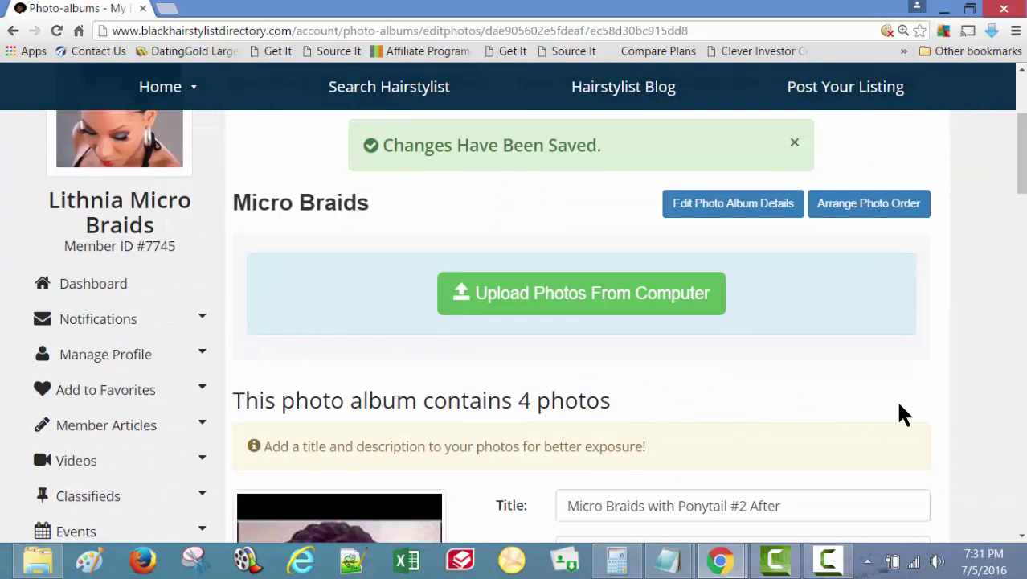
scroll(900, 412, "down", 3)
scroll(908, 413, "up", 5)
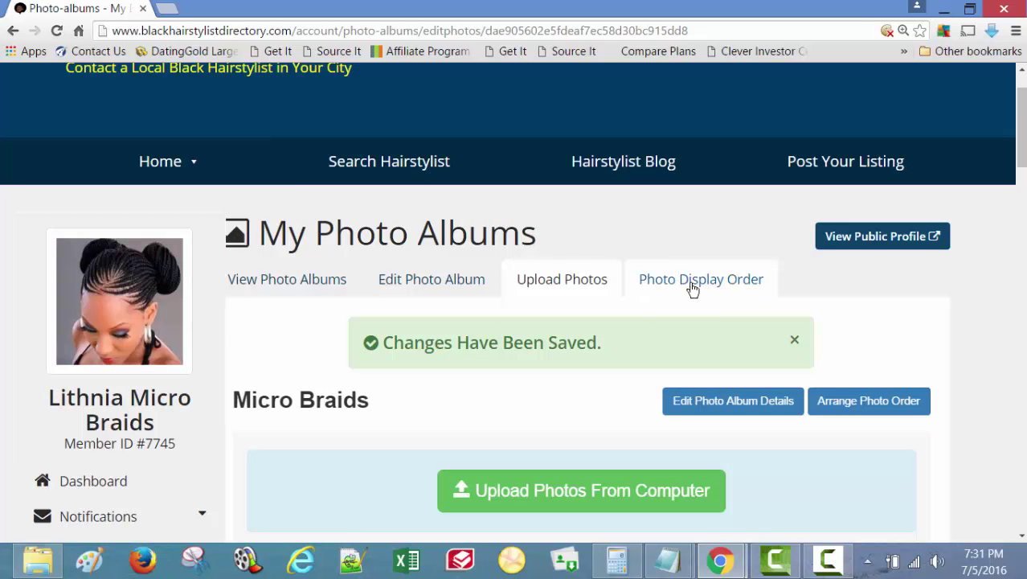
left_click(715, 281)
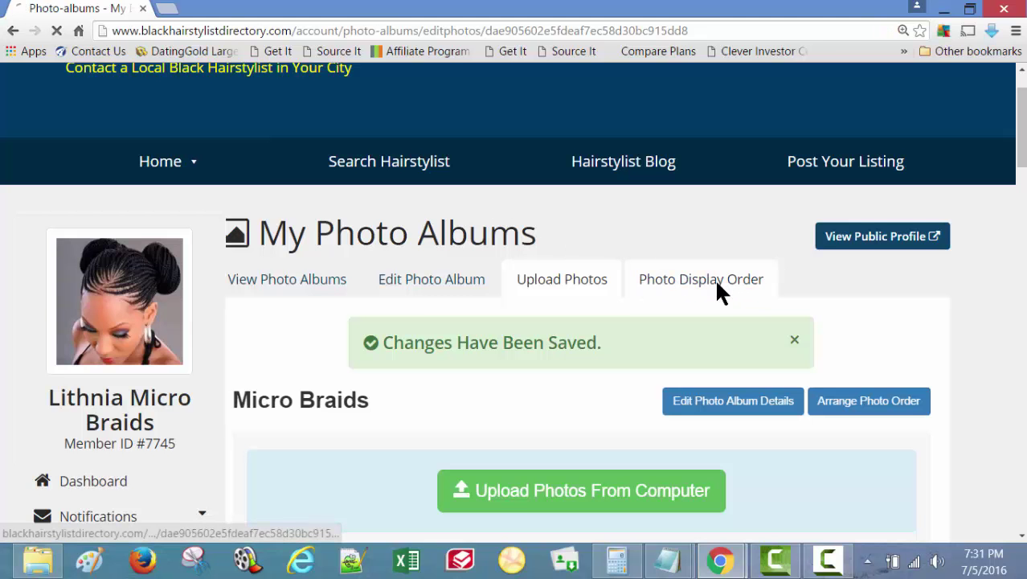
Step: Move the ponytail before photo first and the side-profile photo above the braids photo
scroll(643, 334, "down", 5)
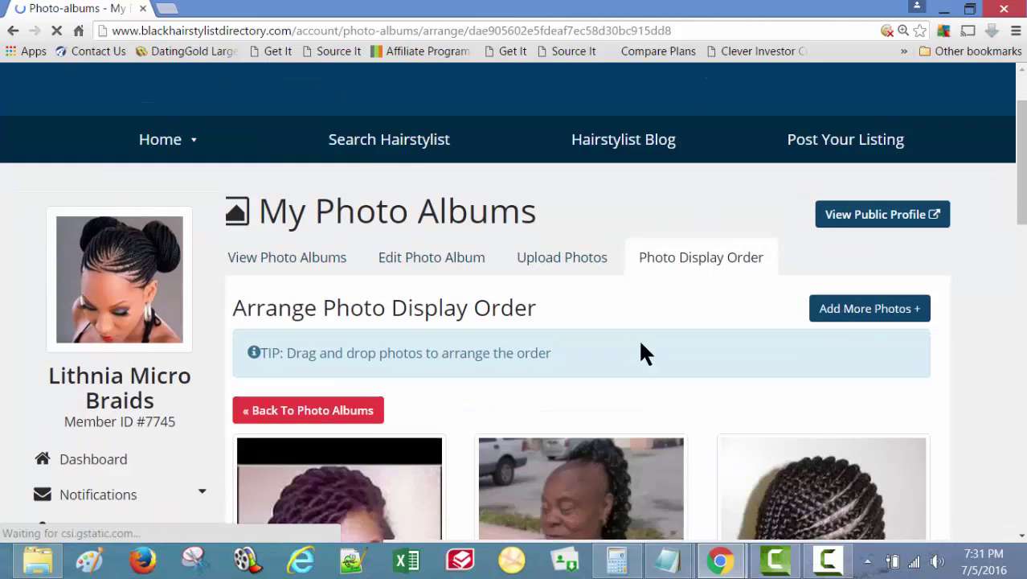
scroll(406, 331, "up", 1)
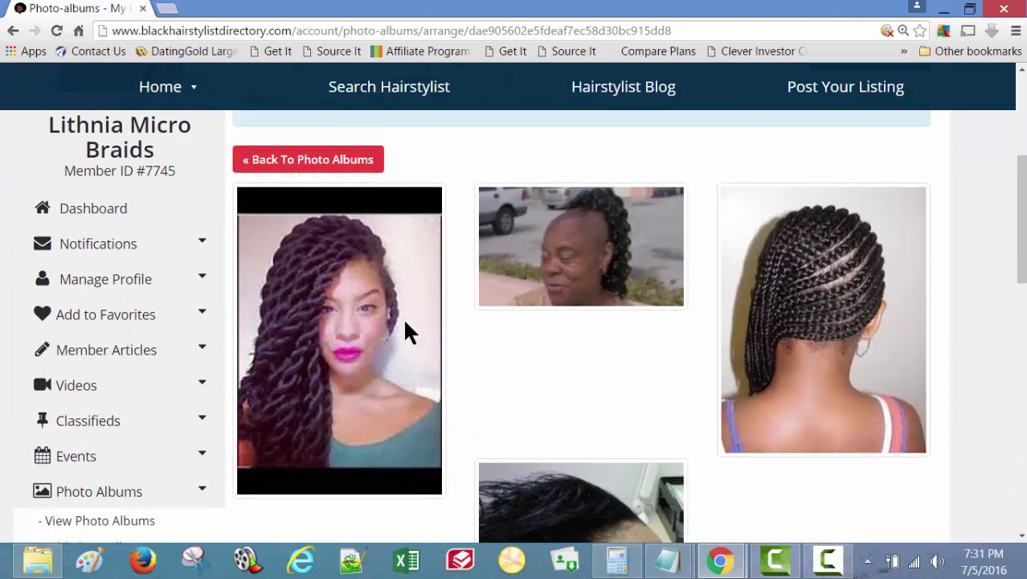
left_click_drag(569, 274, 364, 308)
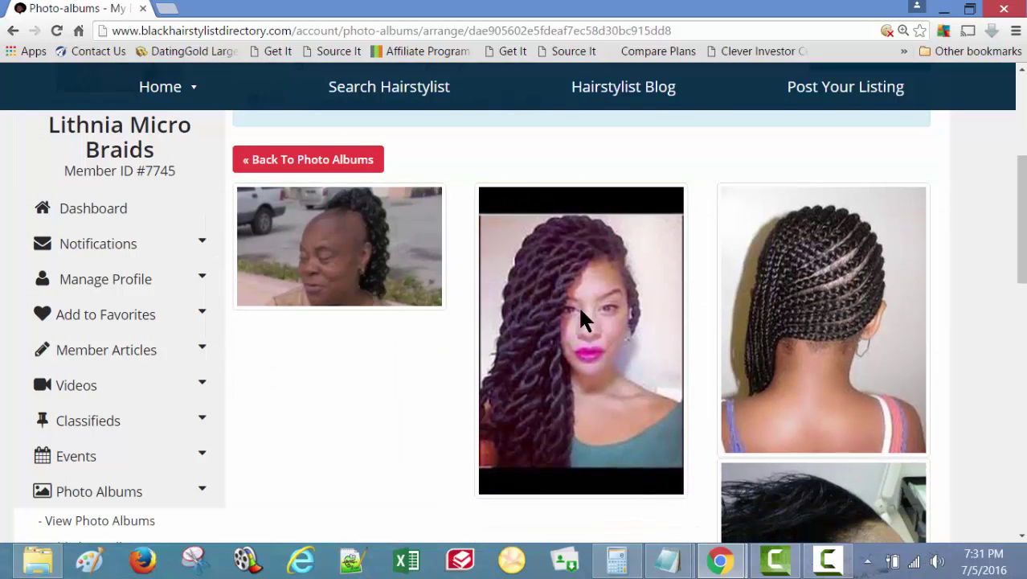
scroll(639, 313, "down", 2)
left_click_drag(778, 442, 798, 207)
Step: Return to the list of photo albums
scroll(812, 353, "down", 2)
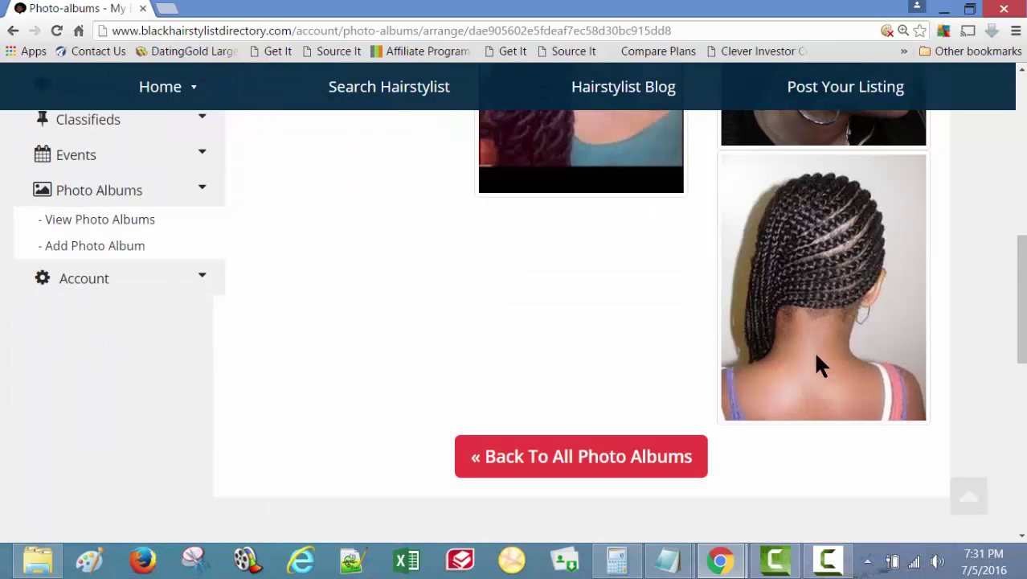
scroll(626, 390, "down", 1)
scroll(615, 394, "up", 5)
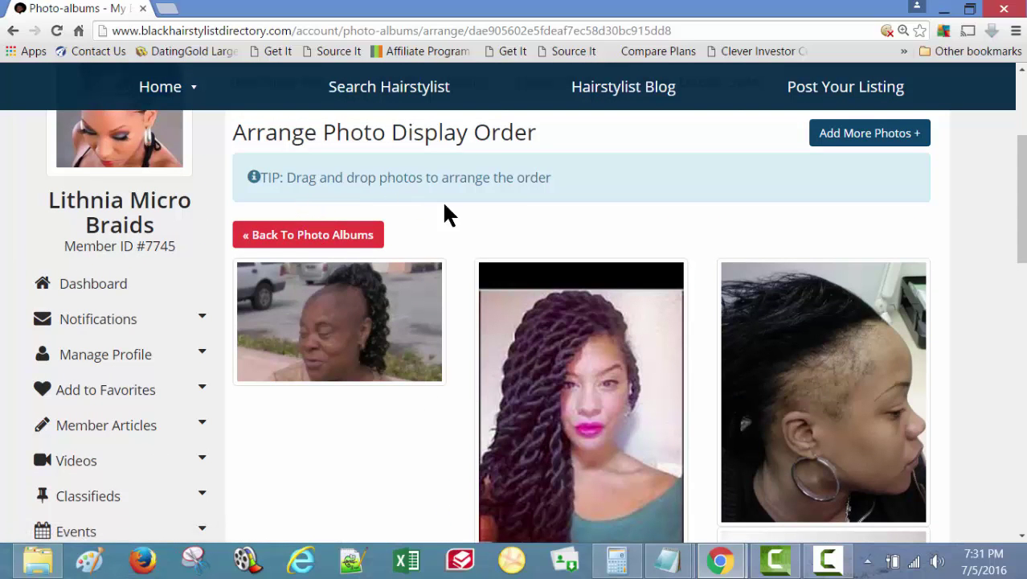
left_click(299, 241)
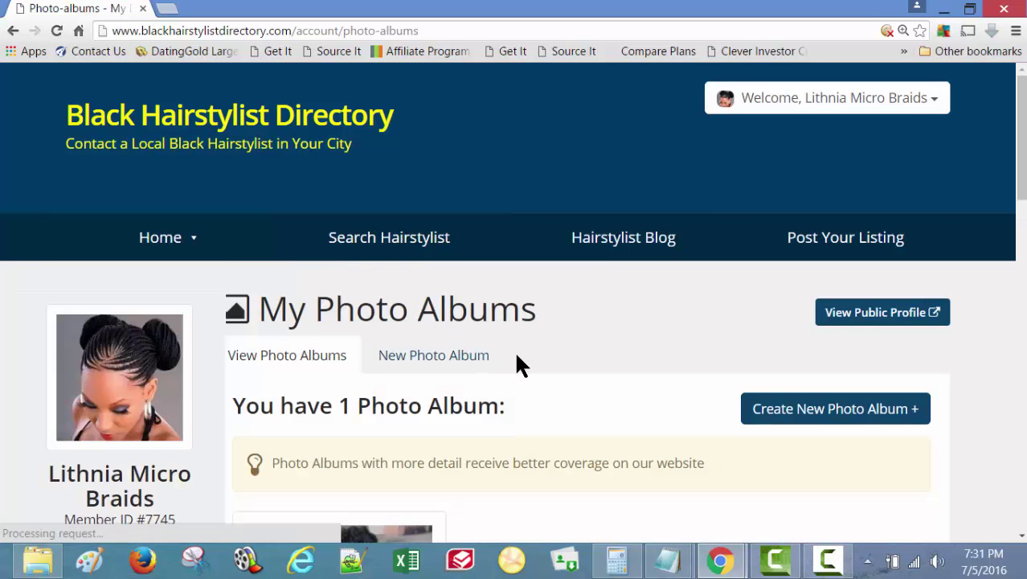
scroll(518, 363, "down", 6)
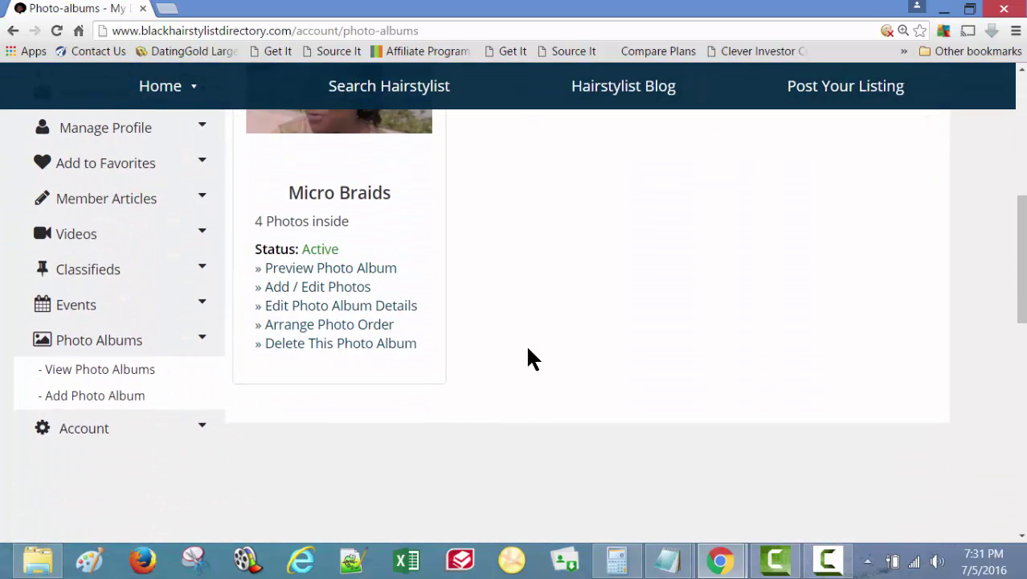
scroll(527, 357, "up", 1)
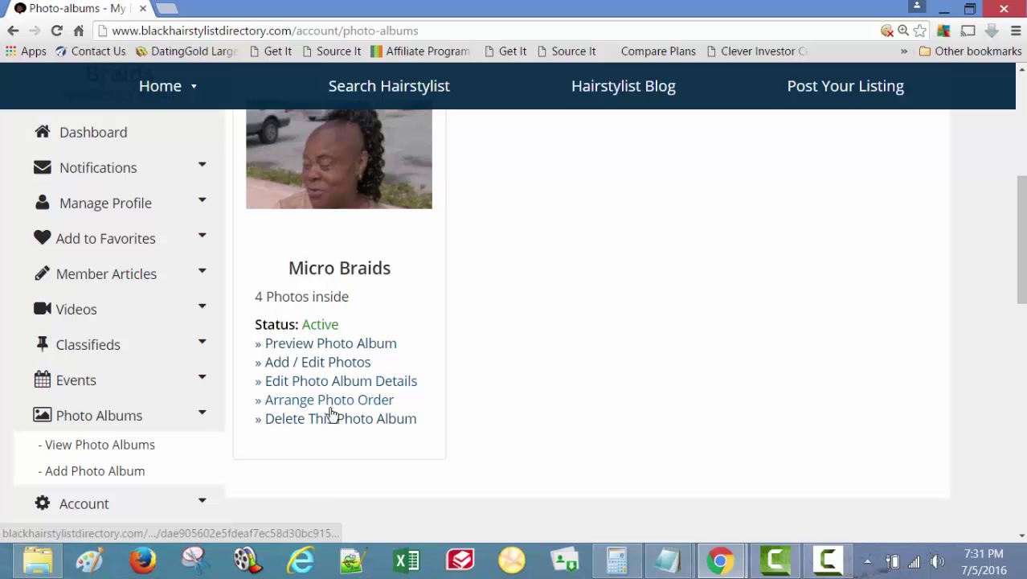
left_click(320, 345)
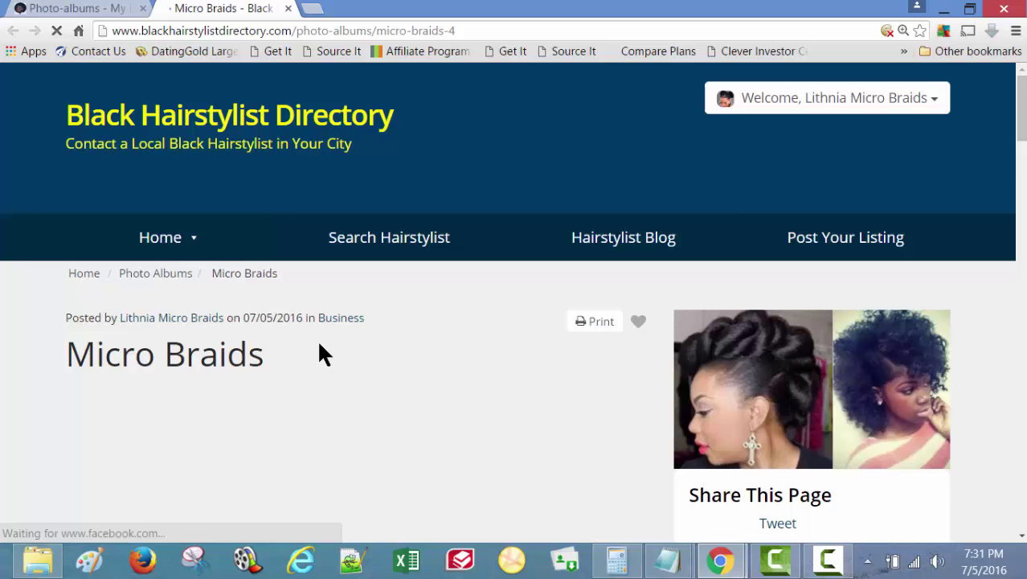
scroll(28, 363, "down", 1)
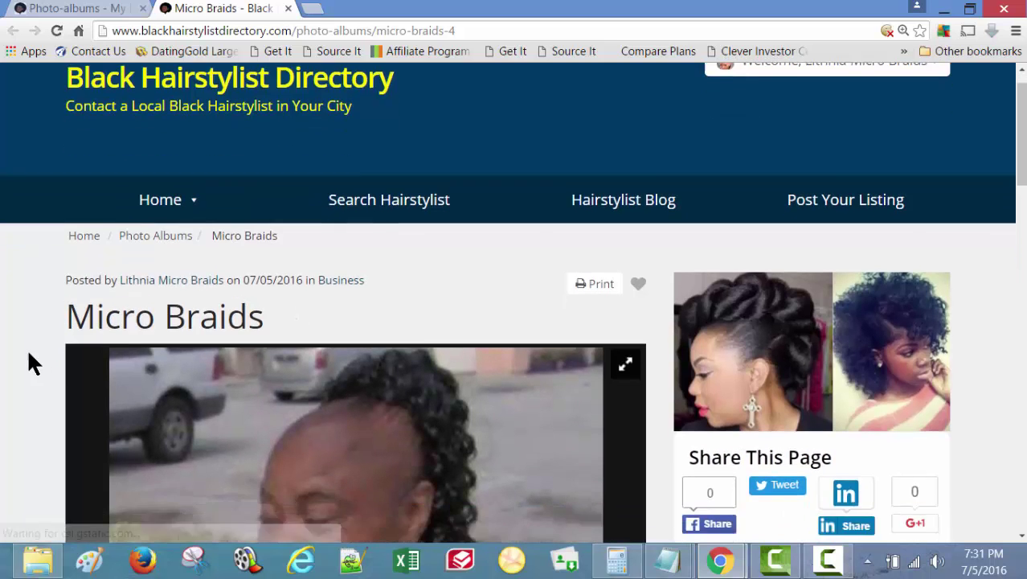
scroll(16, 346, "down", 3)
scroll(10, 332, "up", 1)
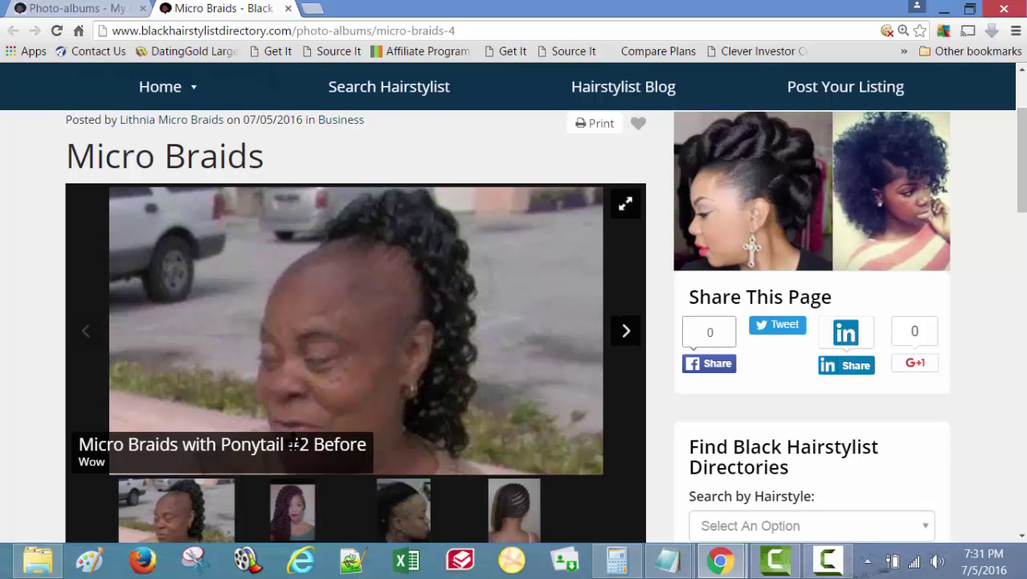
left_click(626, 337)
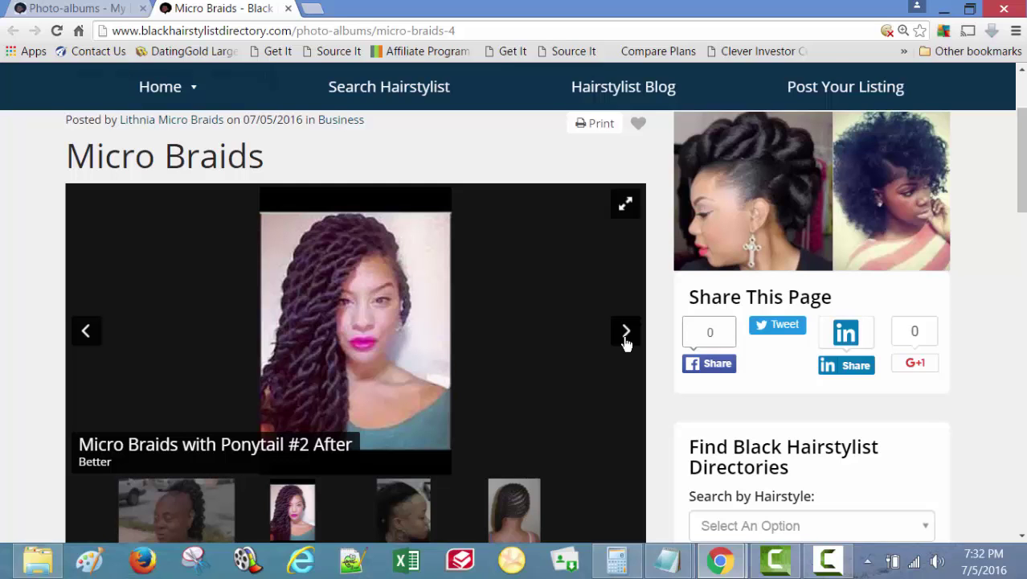
left_click(626, 338)
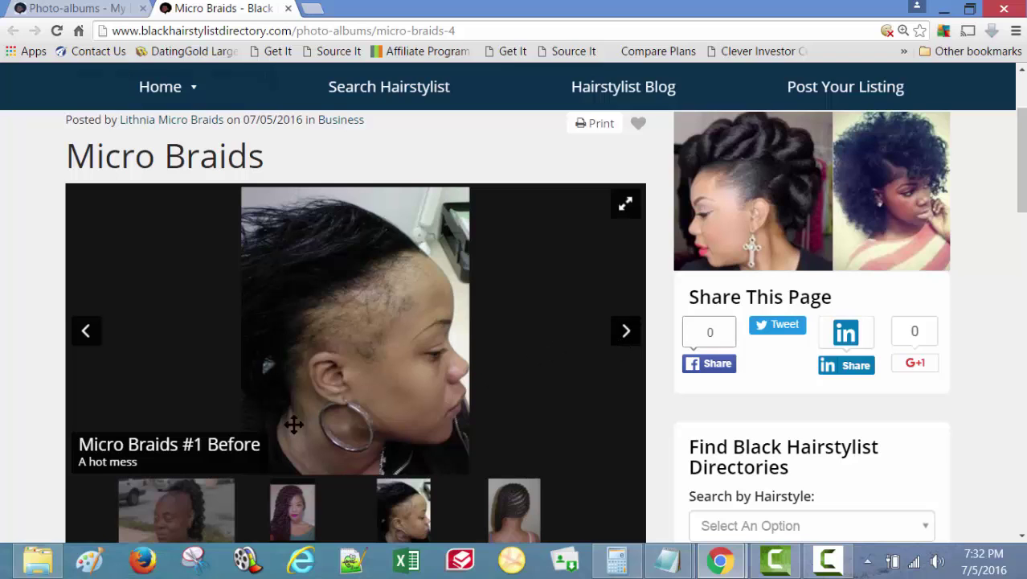
left_click(625, 336)
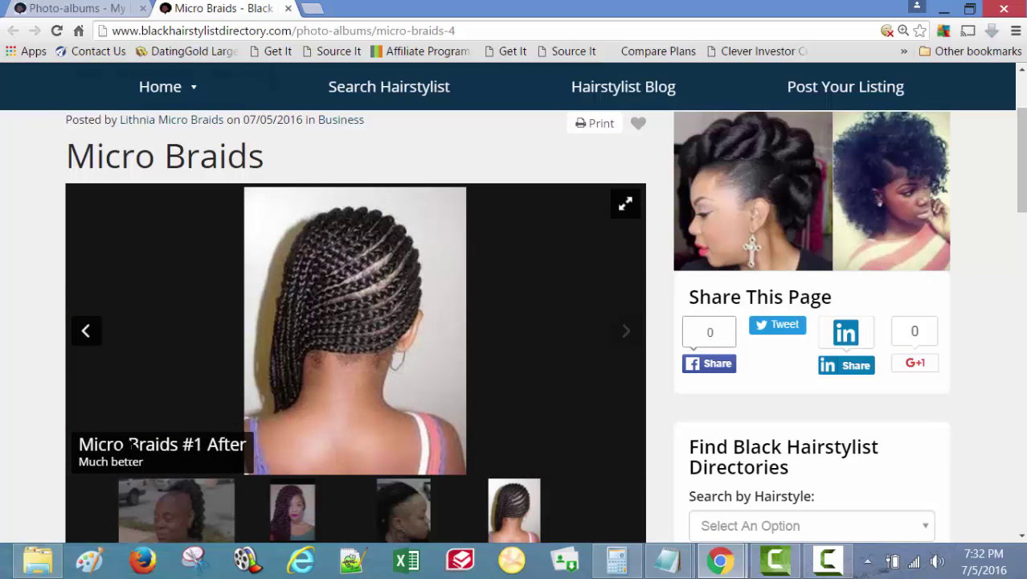
scroll(605, 361, "down", 3)
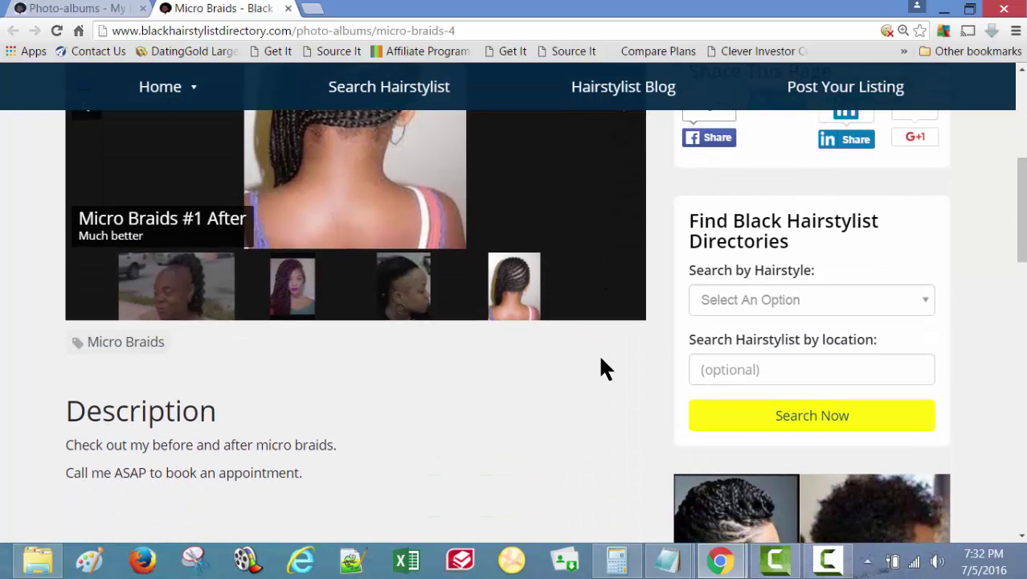
scroll(375, 408, "up", 2)
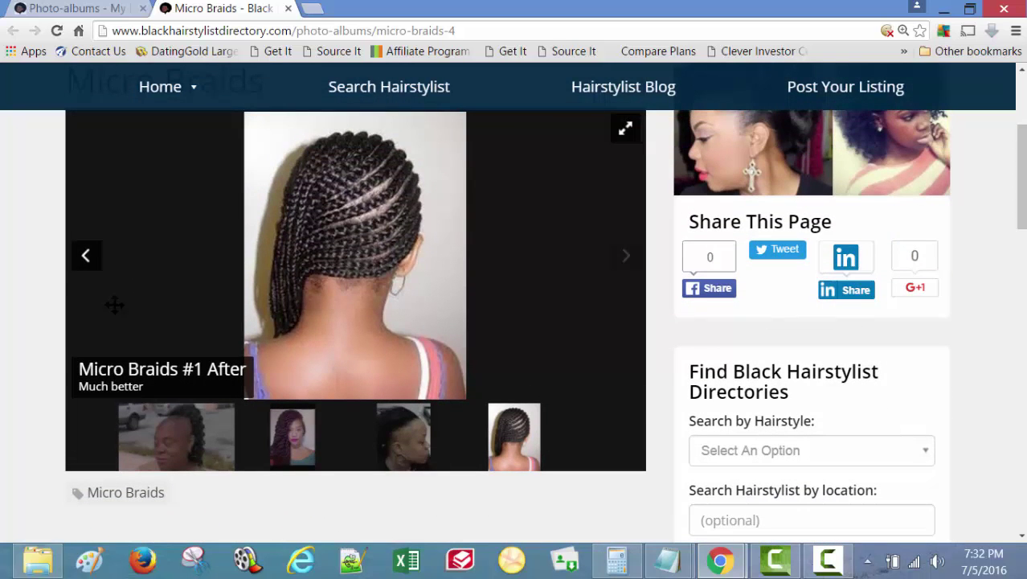
scroll(121, 345, "down", 1)
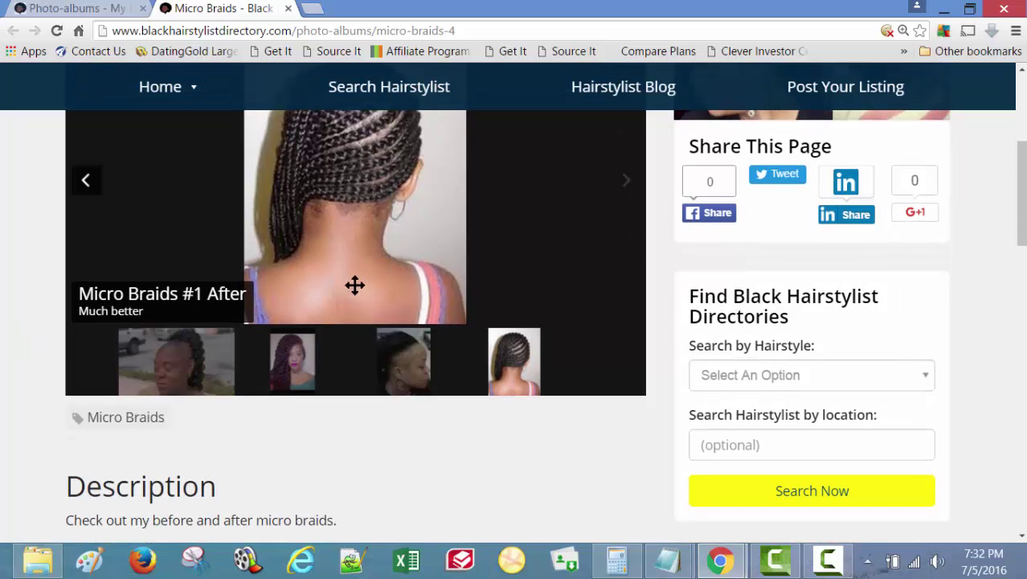
scroll(77, 366, "down", 2)
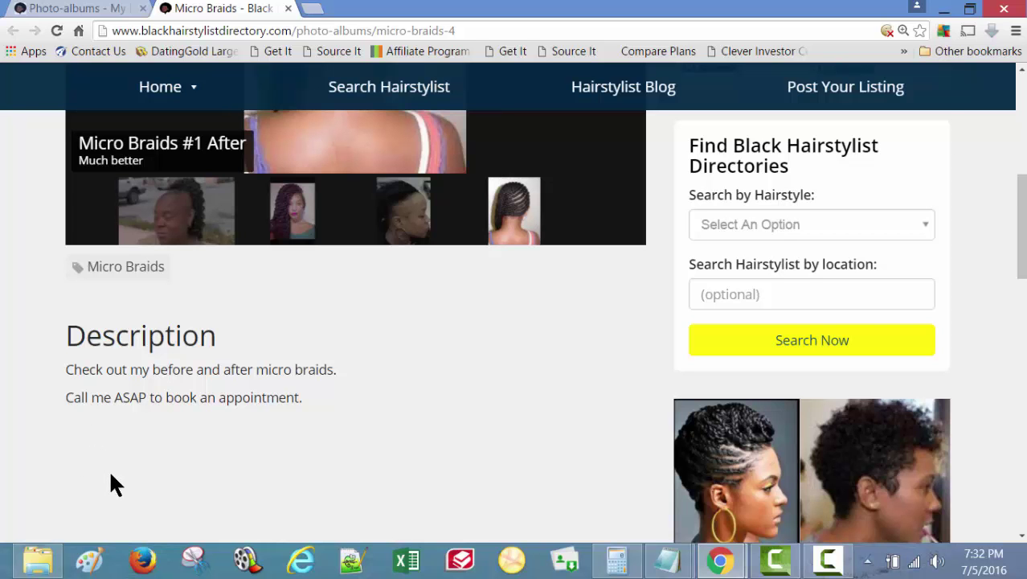
scroll(110, 480, "down", 1)
scroll(127, 484, "up", 3)
scroll(129, 479, "down", 1)
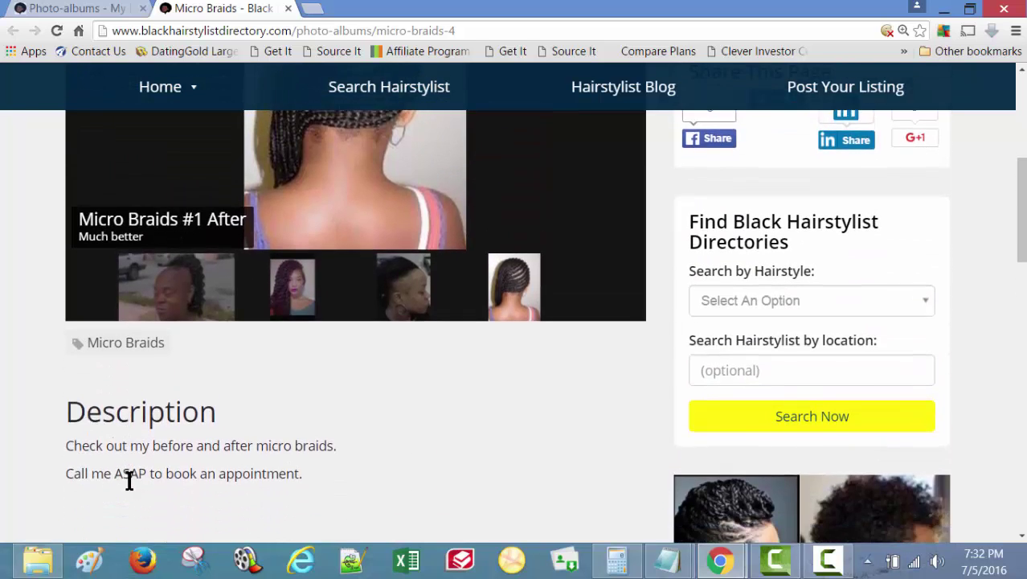
scroll(129, 477, "up", 5)
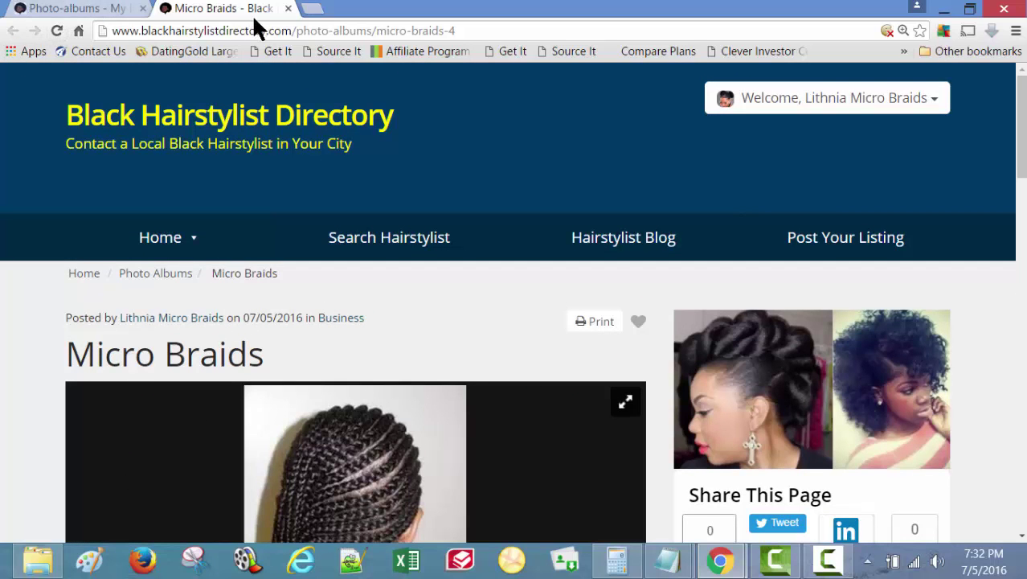
Step: Close the public album preview and open the album's details for editing
left_click(287, 9)
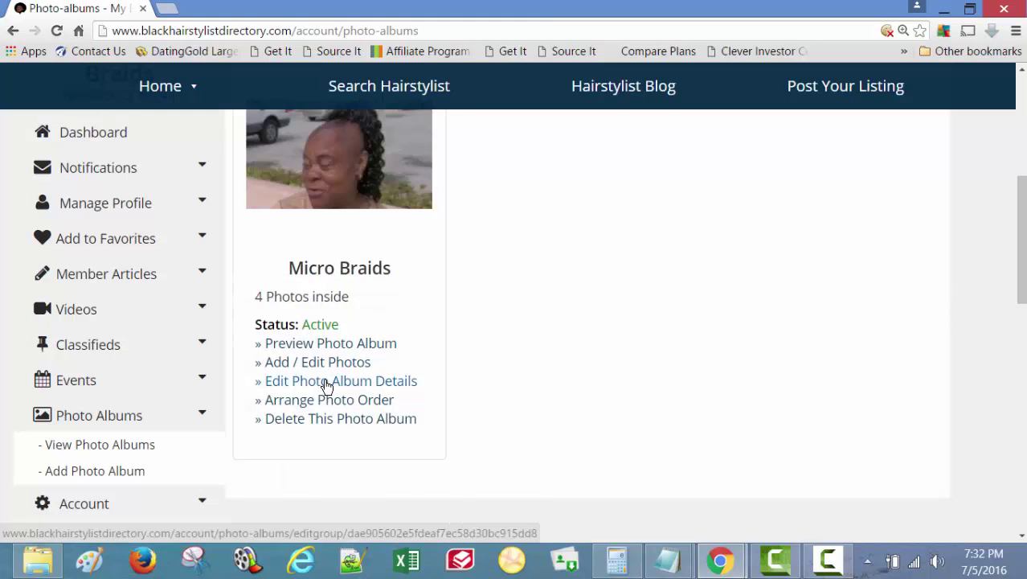
left_click(327, 382)
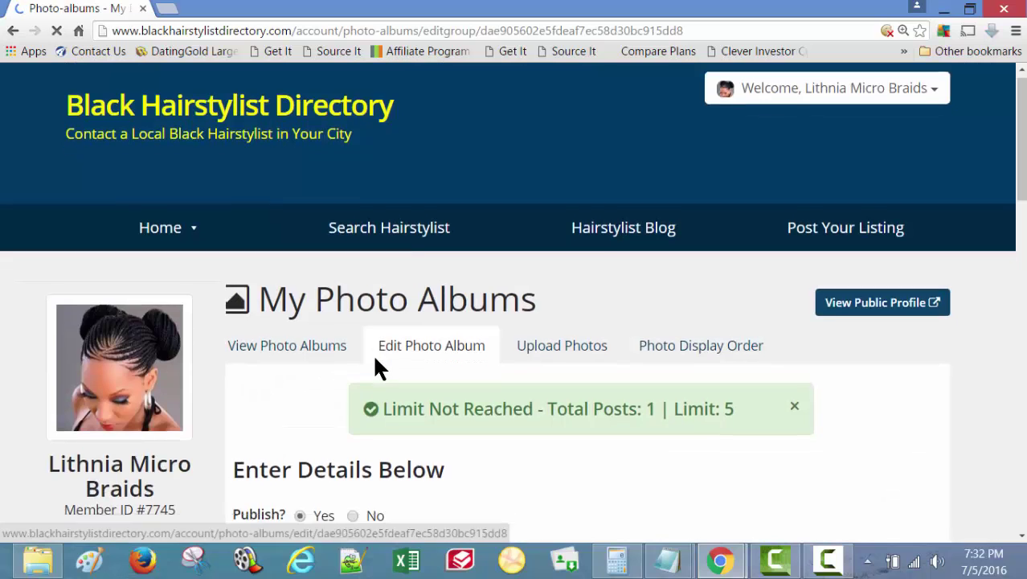
scroll(380, 366, "down", 7)
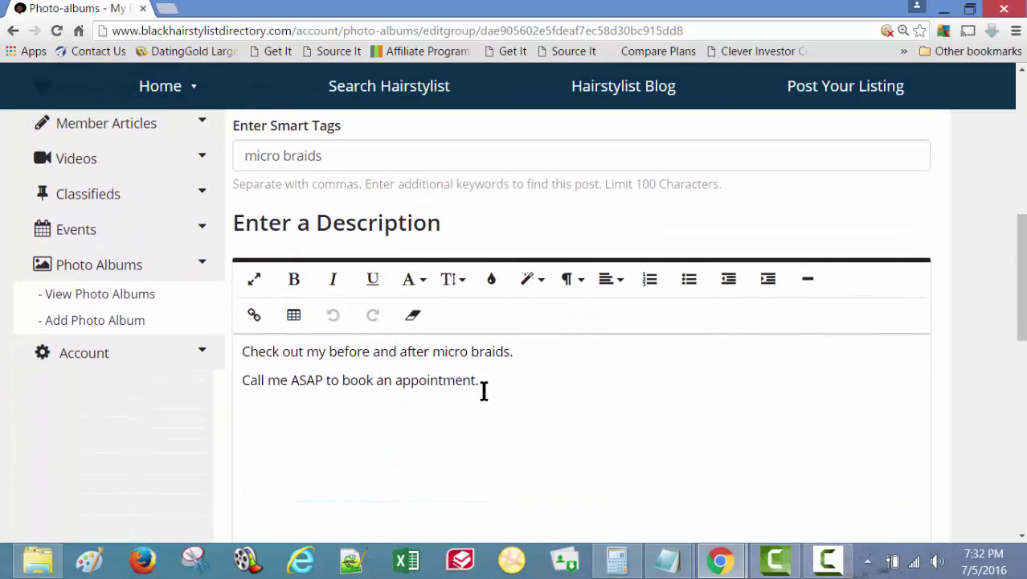
Step: Draft the phone number, 'Hours of Operation: Tue-Fri 9am - 7pm' and Saturday, then go back
left_click(501, 378)
type("04")
type("123-4567")
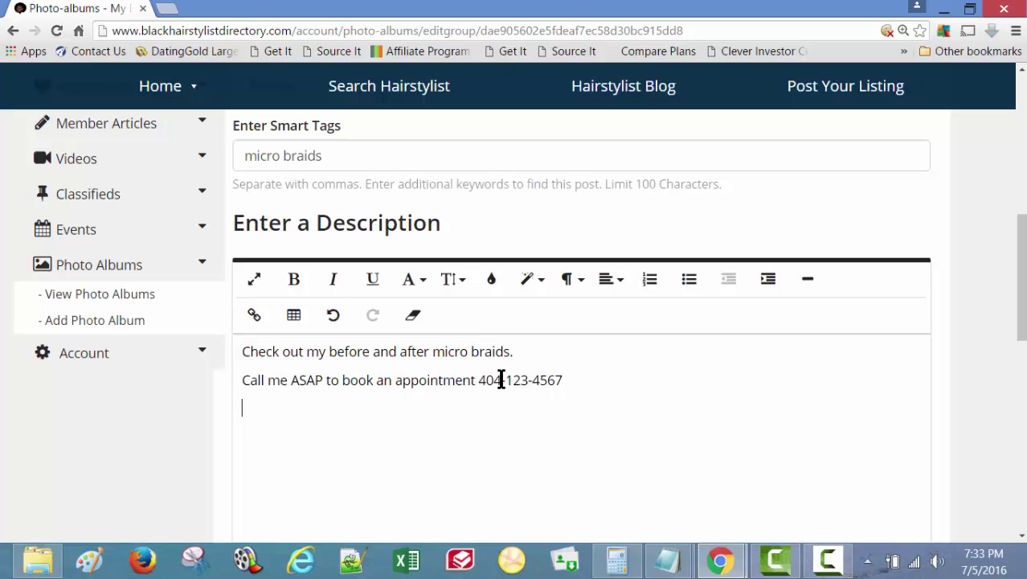
type("Hours of oOpe")
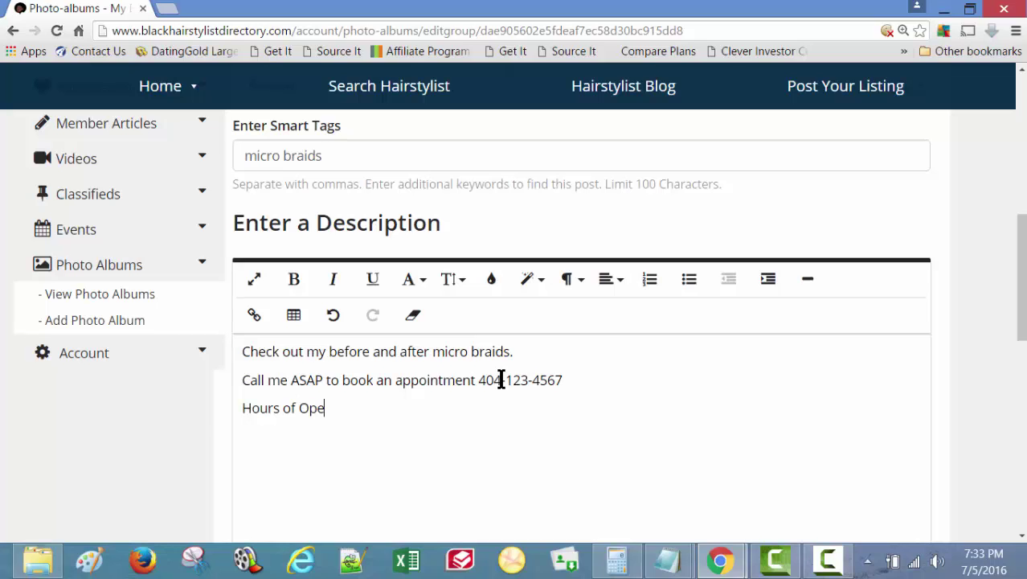
type("ration:  Mon-")
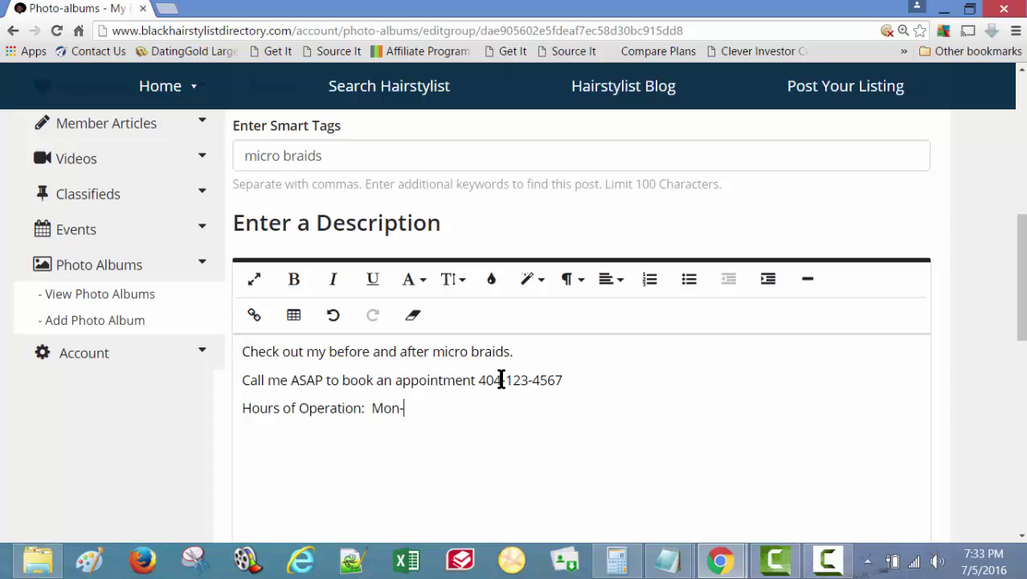
key("BackSpace")
key("BackSpace")
key("BackSpace")
key("BackSpace")
type("Tue-Fri 9am - ")
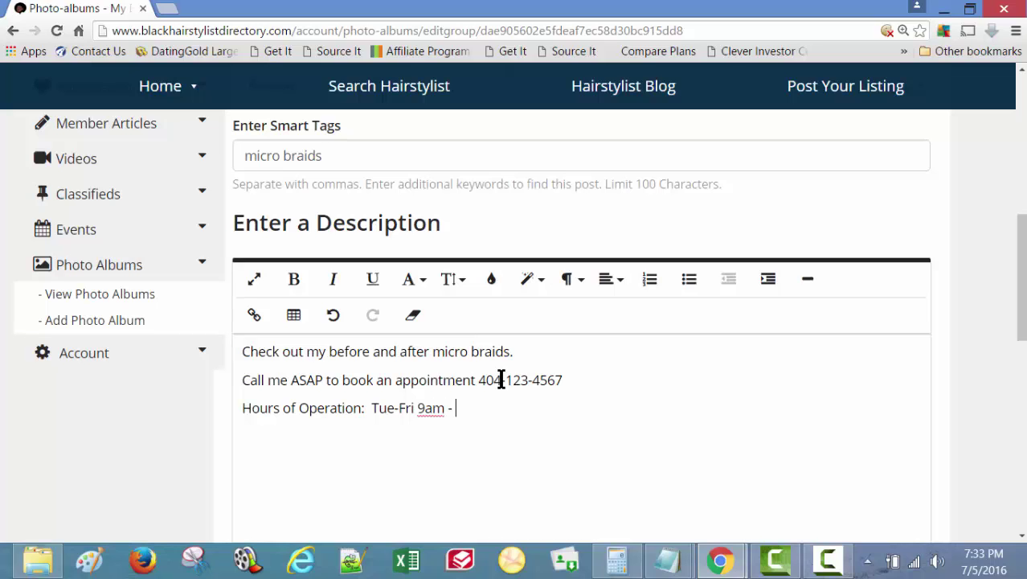
type("7pm")
key("Return")
type("Sat")
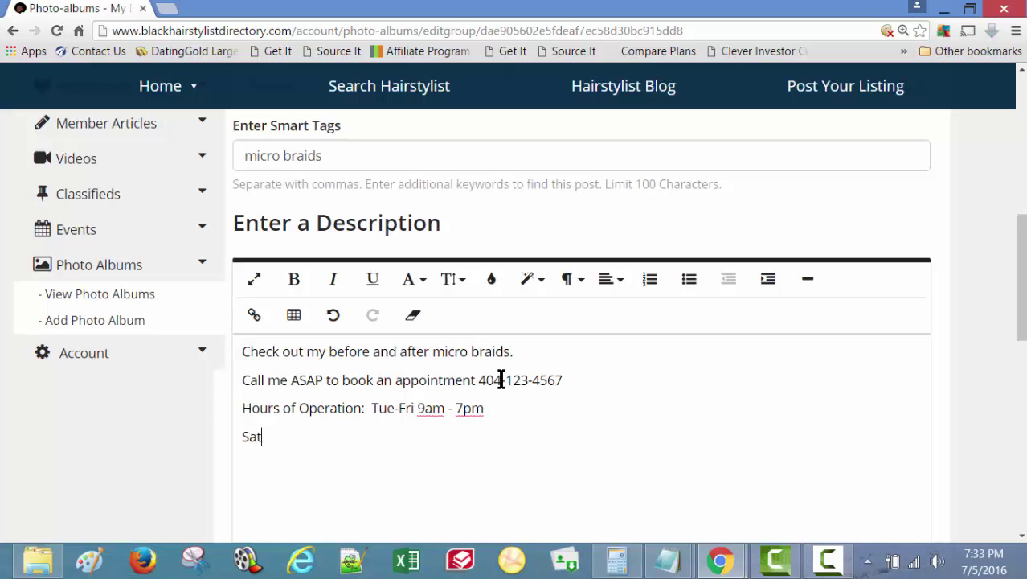
type("urday")
key("alt+Left")
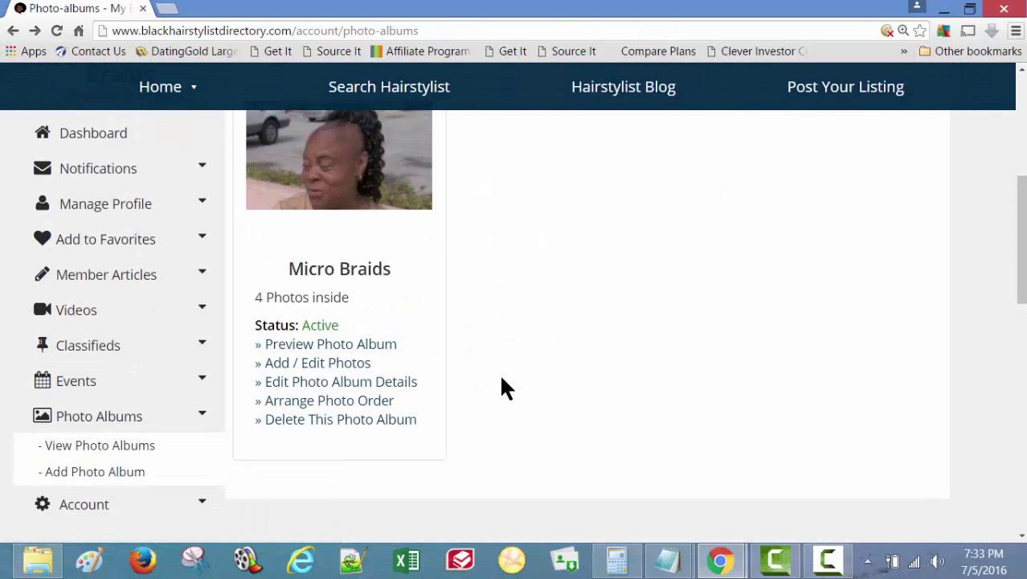
Step: Add the phone number, 'Hours of Operation', 'Monday - Friday: 9am - 7pm' and Saturday 8am - 5pm lines
left_click(339, 382)
scroll(344, 391, "down", 7)
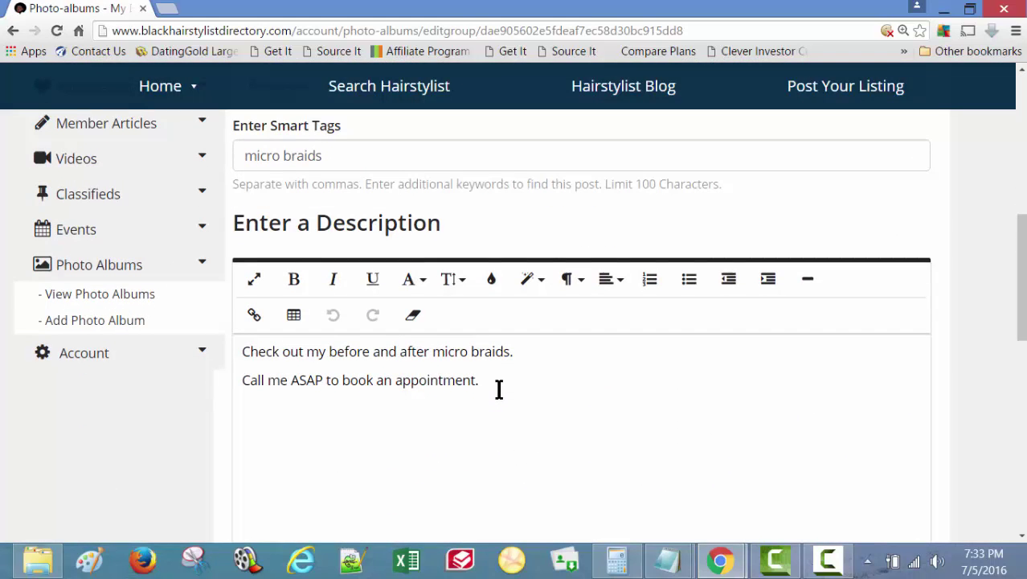
left_click(498, 392)
type("404-")
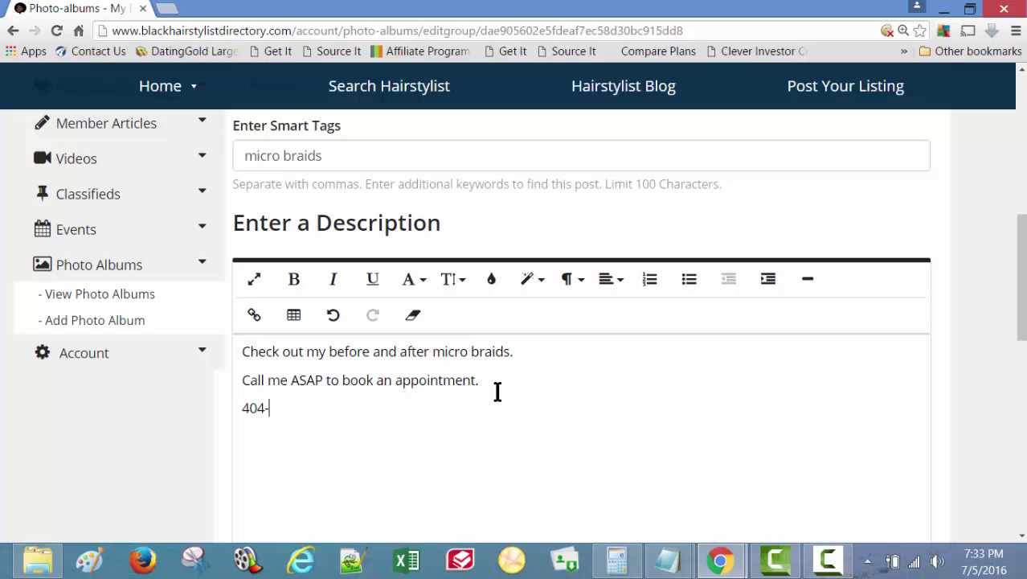
type("123-45")
type("67 ")
type("H")
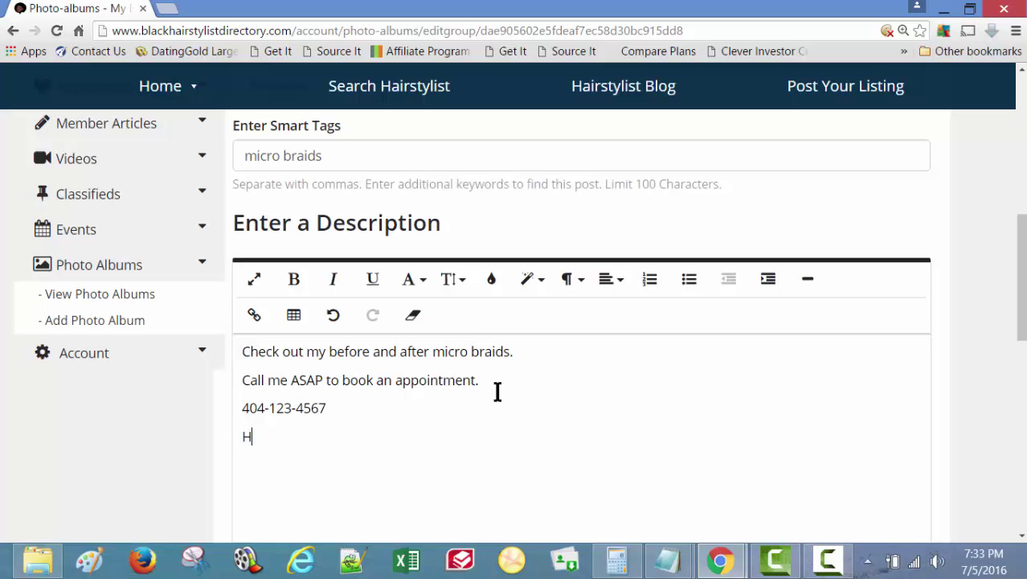
type("ours of Operat")
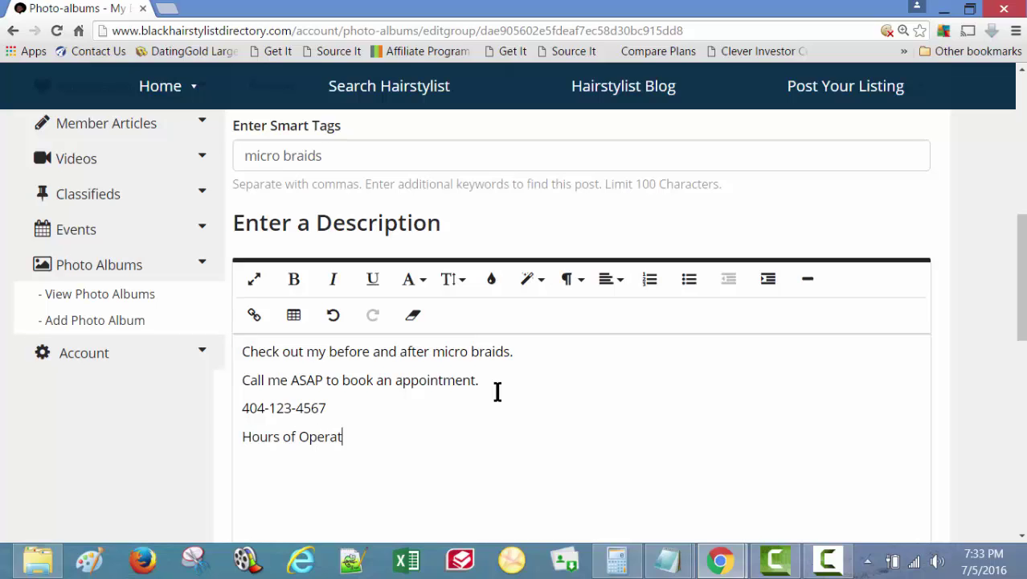
type("ion:")
key("Return")
key("Down")
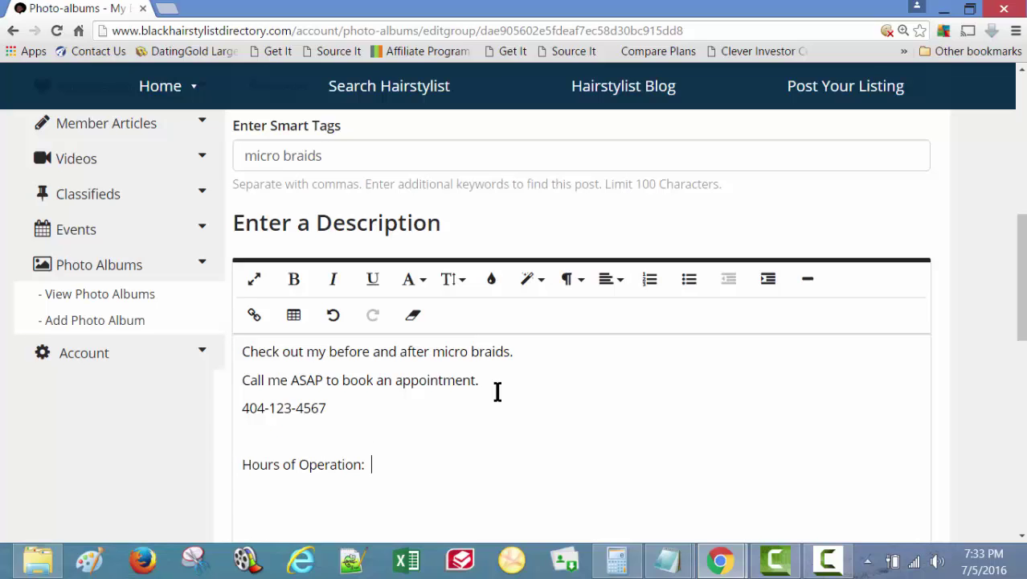
type("Monday - Friday:")
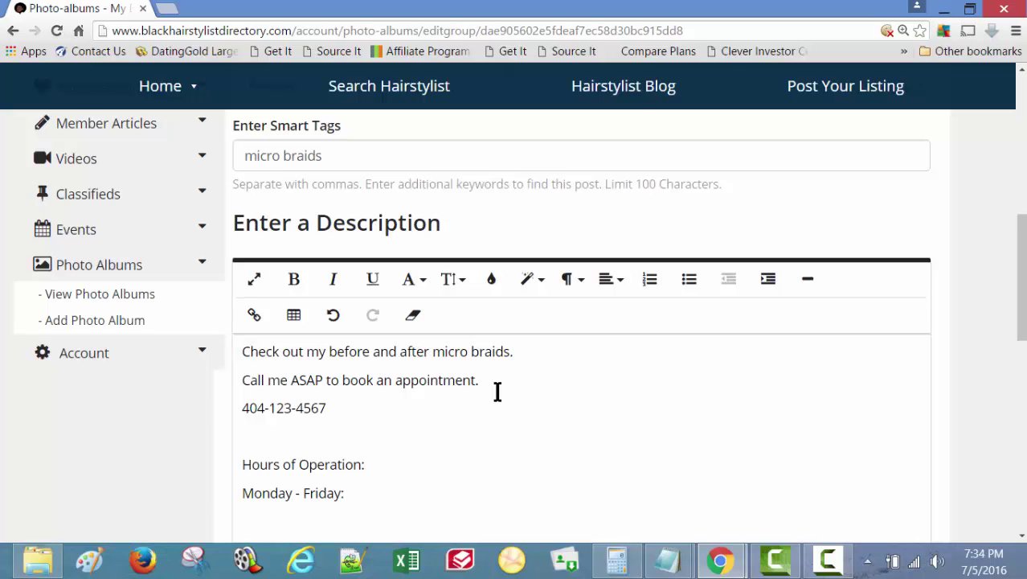
type(" 9am - 7pm")
key("Return")
type("Satu")
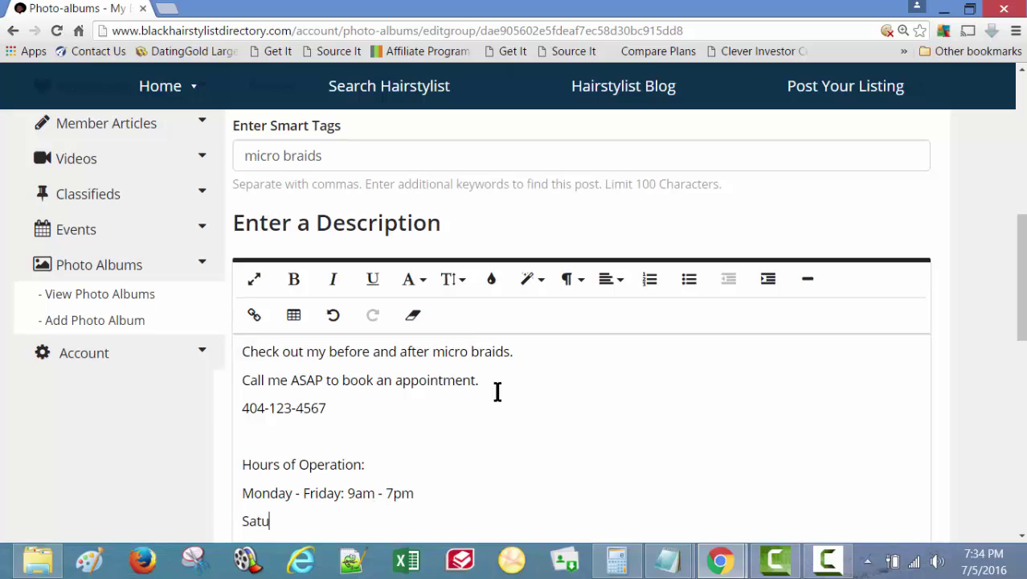
type("raay: 8am ")
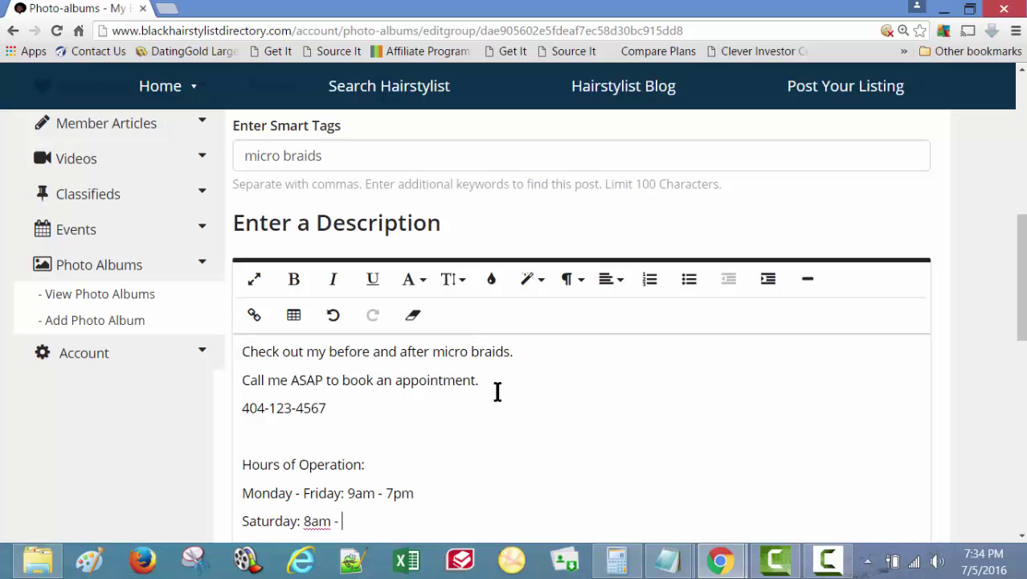
type("- 5pm")
Step: Make the Hours of Operation heading and the phone number bold
left_click_drag(241, 466, 369, 465)
left_click(293, 279)
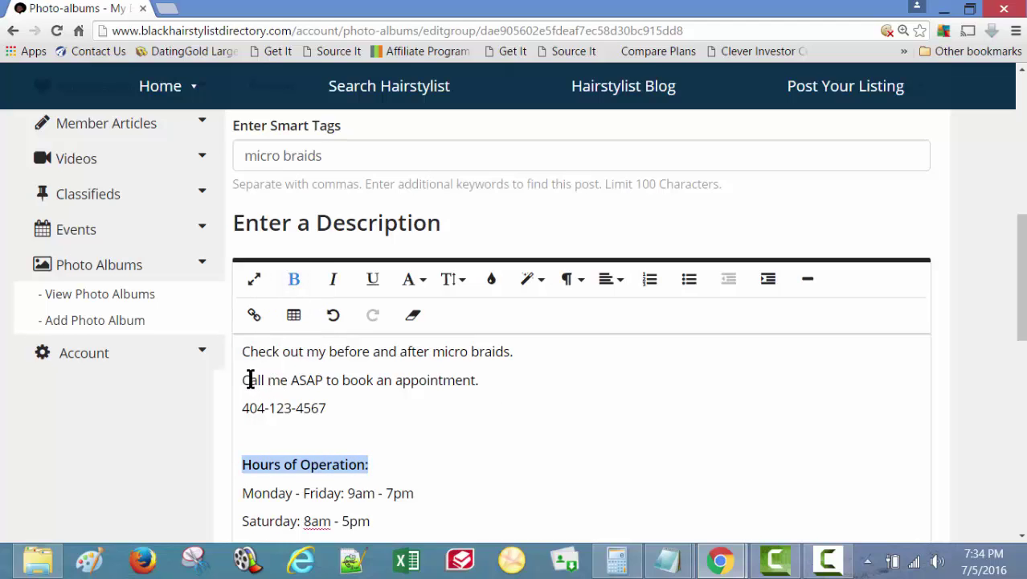
left_click_drag(242, 407, 328, 405)
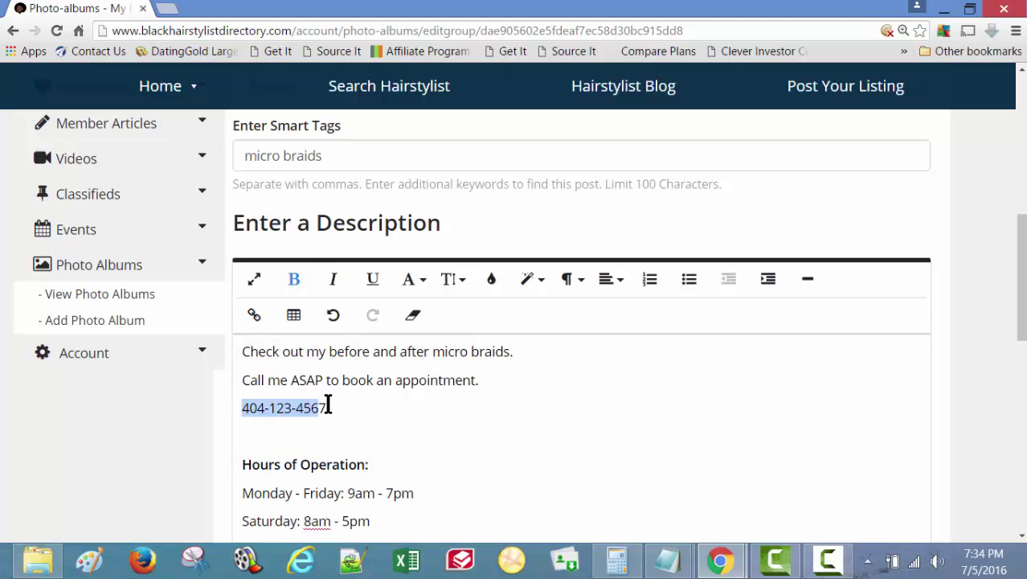
left_click(293, 278)
left_click(384, 447)
Step: Enlarge the entire album description to font size 24
scroll(418, 434, "down", 1)
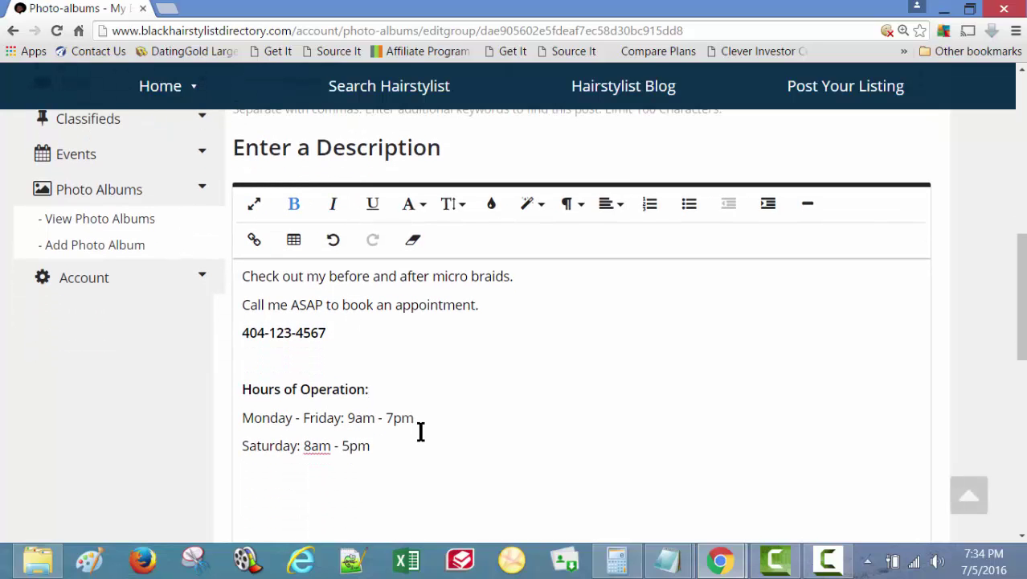
left_click(241, 389)
left_click_drag(390, 443, 241, 276)
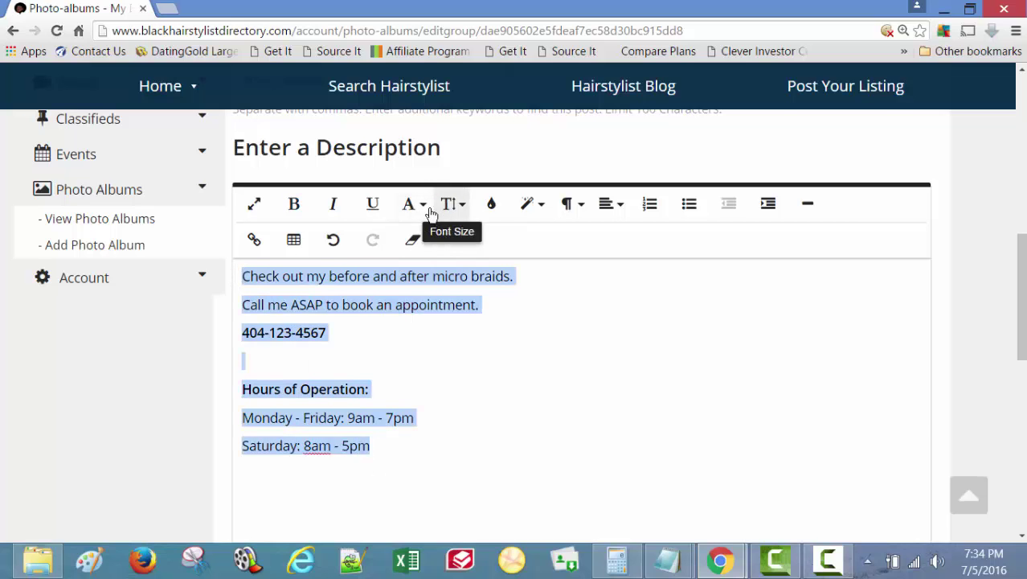
left_click(454, 214)
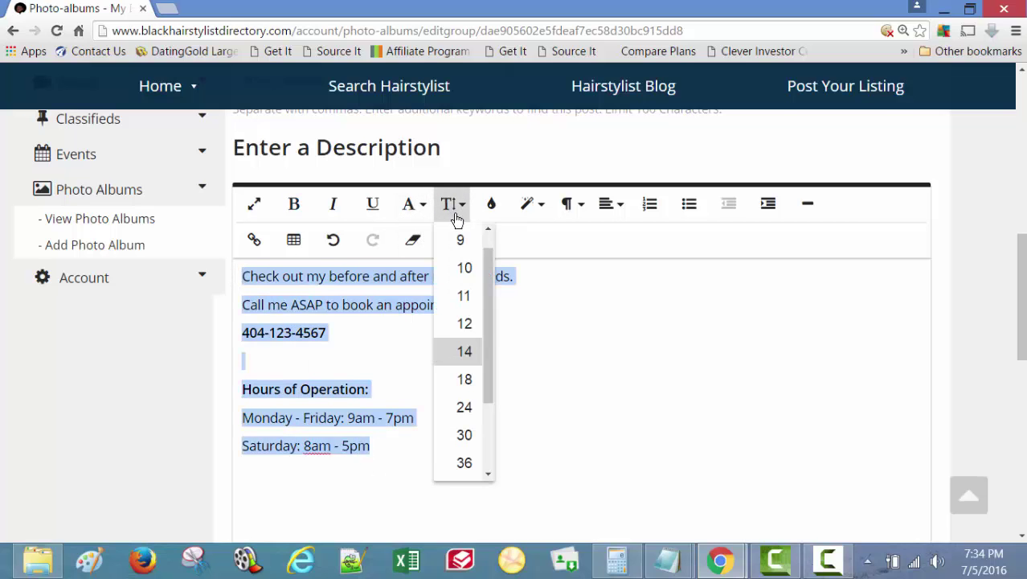
left_click(467, 404)
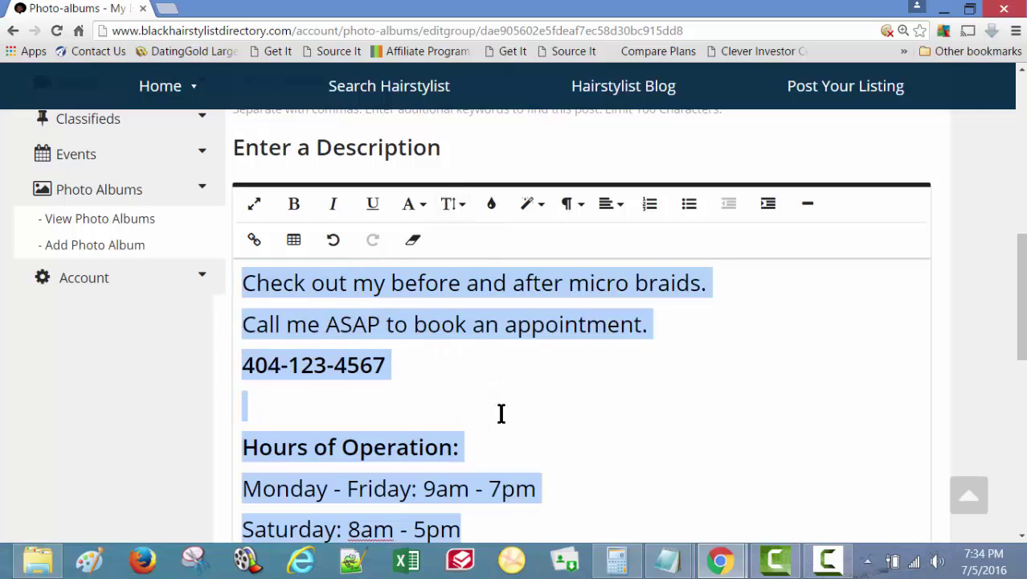
left_click(557, 418)
scroll(557, 408, "down", 2)
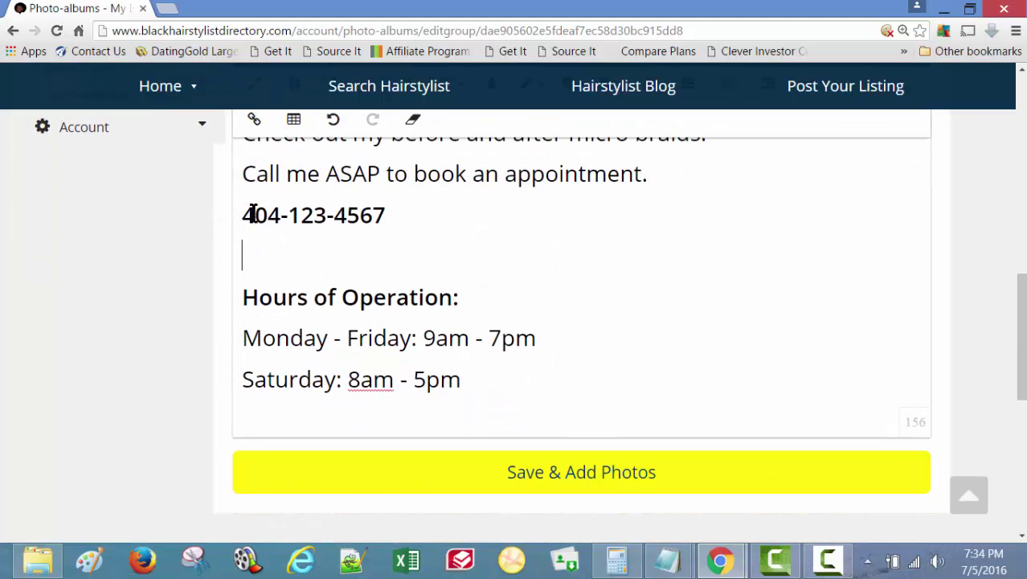
Step: Colour the phone number blue
left_click_drag(244, 214, 397, 222)
scroll(450, 311, "up", 2)
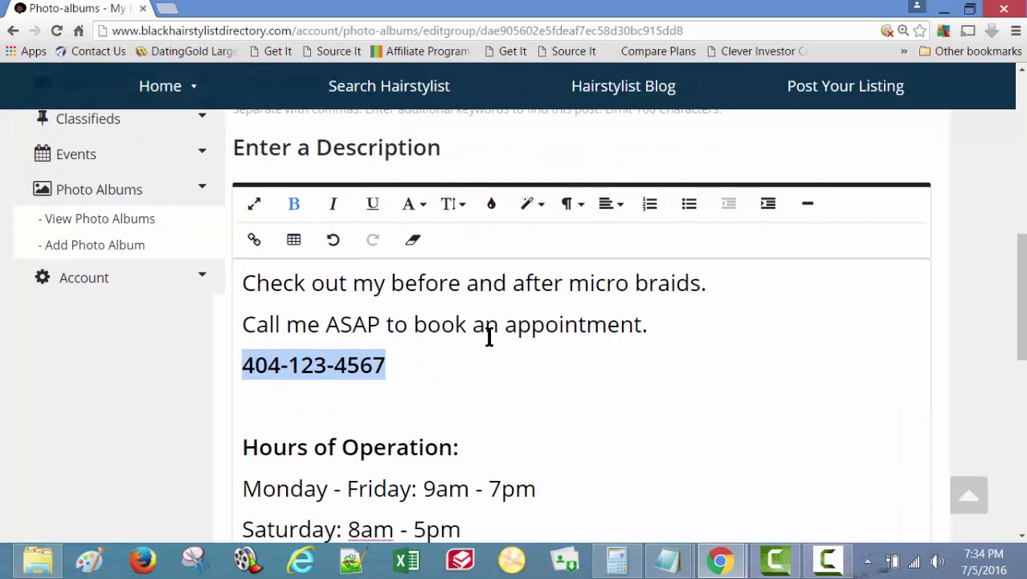
left_click(492, 205)
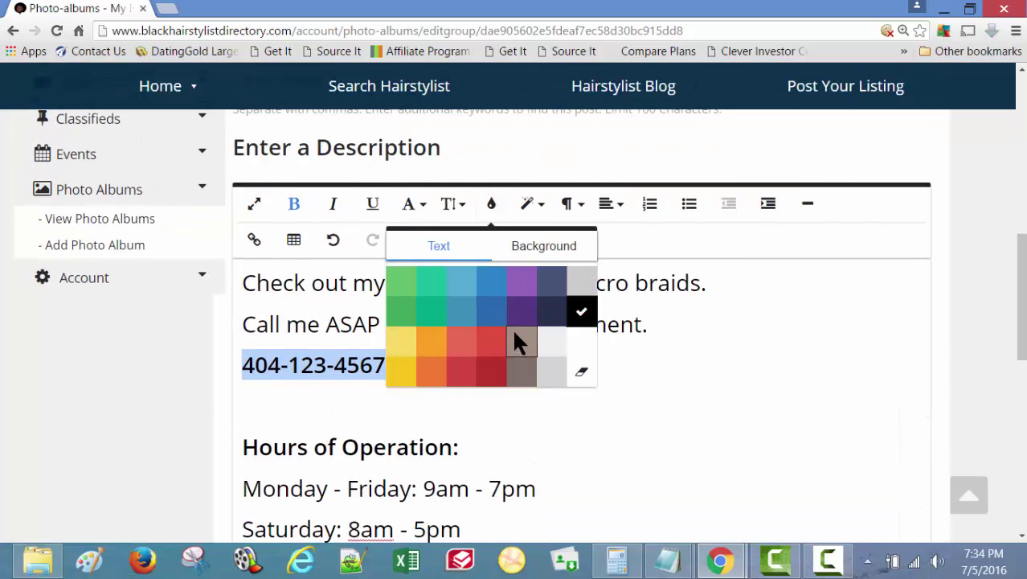
left_click(492, 314)
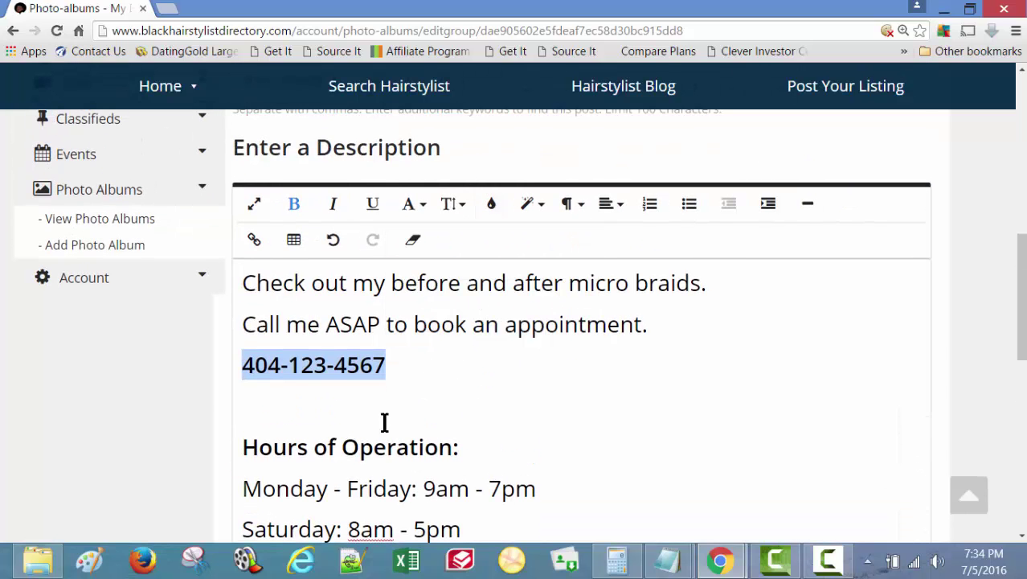
Step: Colour the Hours of Operation heading blue and save the Micro Braids album
left_click(289, 454)
triple_click(289, 454)
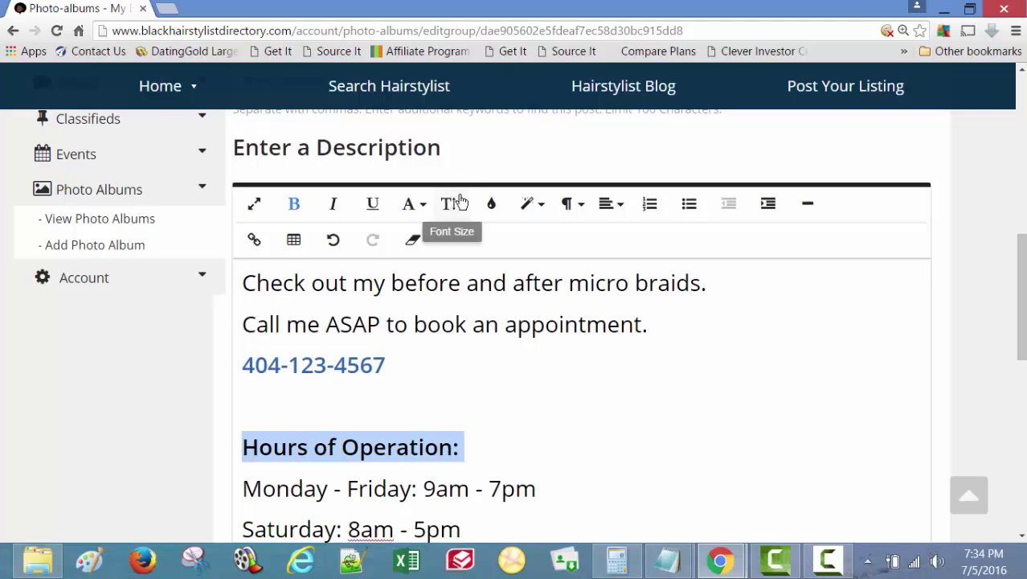
left_click(491, 207)
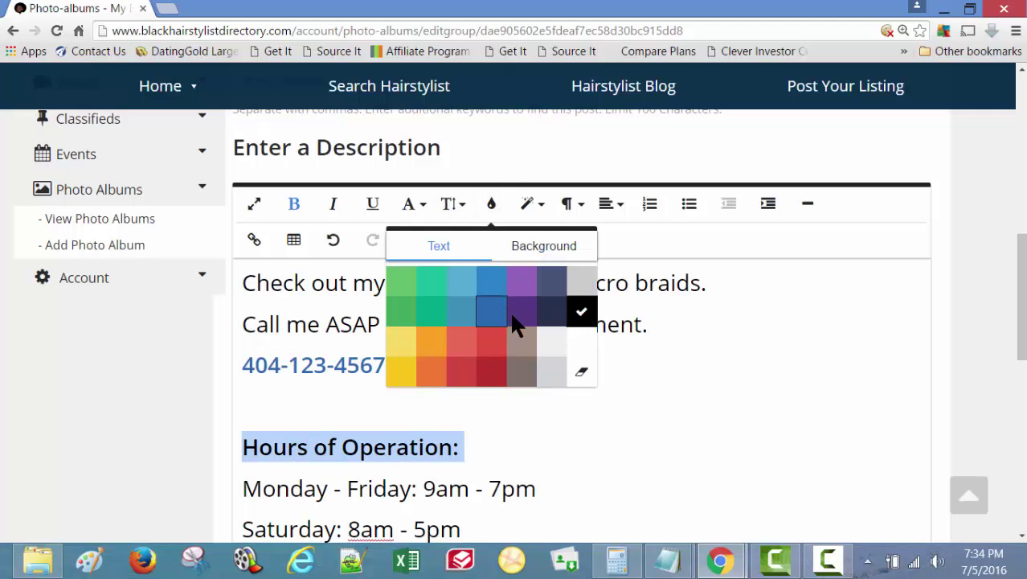
left_click(491, 304)
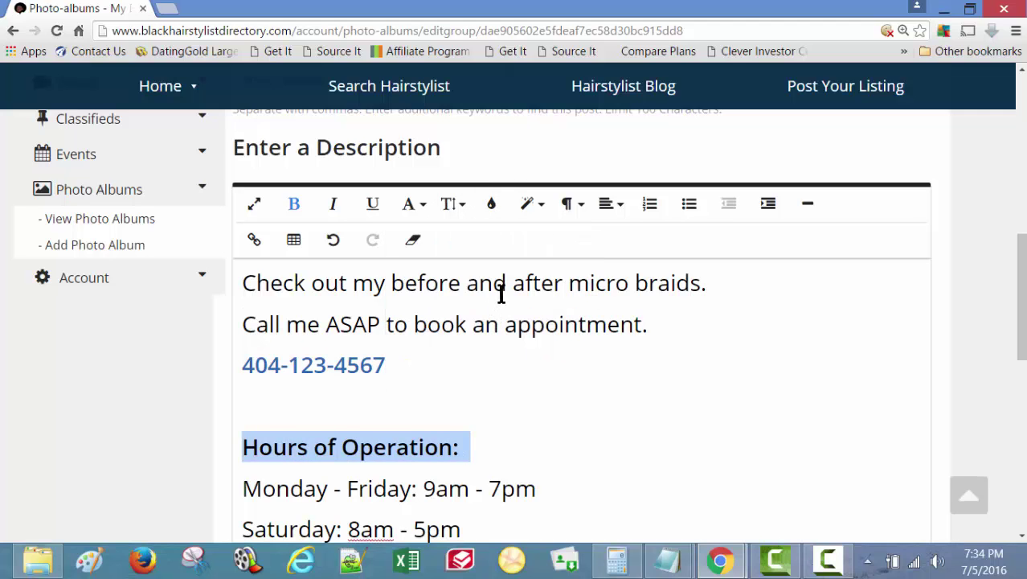
left_click(491, 204)
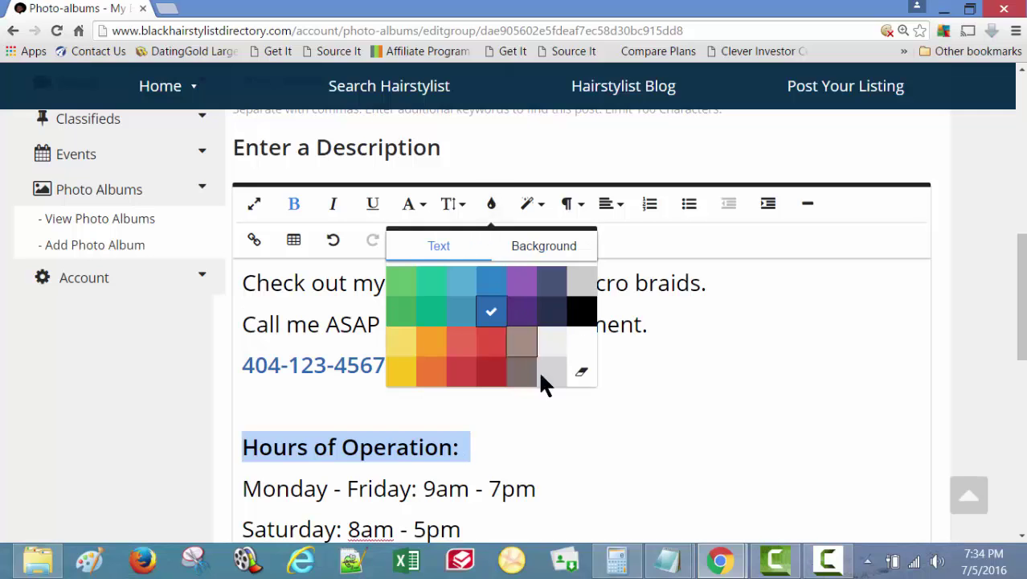
left_click(603, 406)
scroll(592, 426, "down", 2)
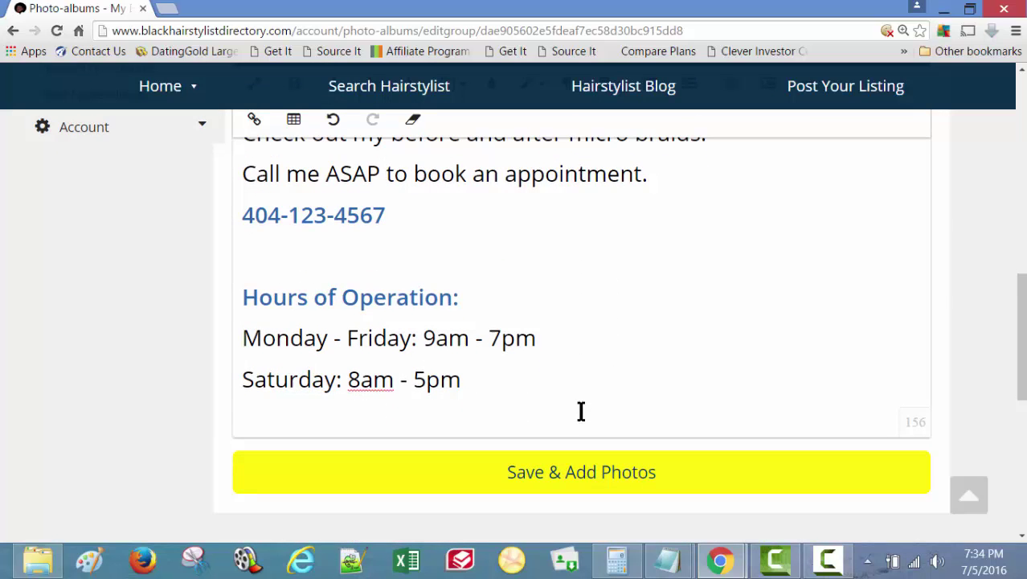
left_click(562, 482)
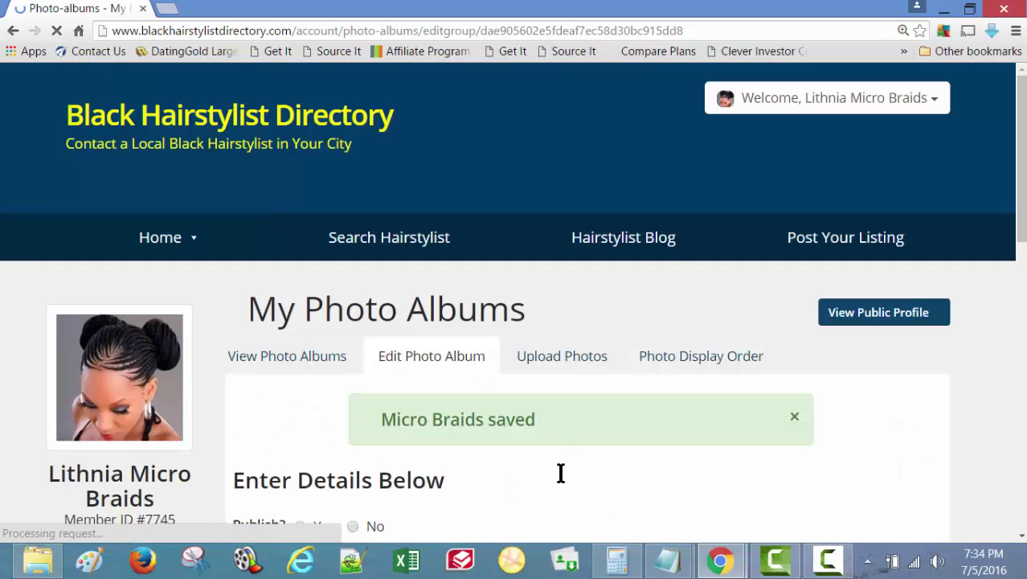
Step: Go to the photo albums list and browse the Micro Braids album with its blue-formatted description
scroll(559, 463, "down", 4)
scroll(561, 468, "up", 3)
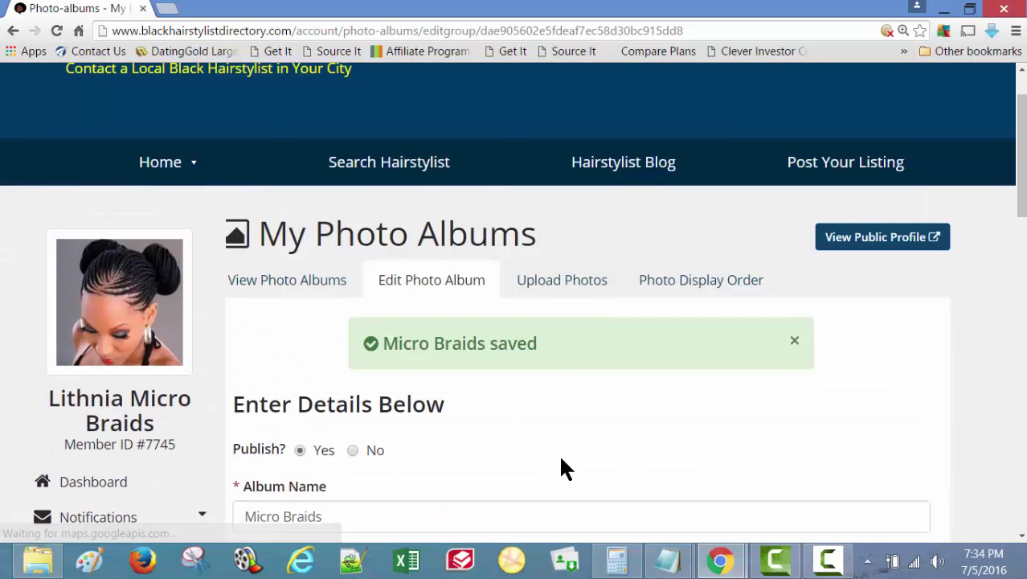
left_click(278, 283)
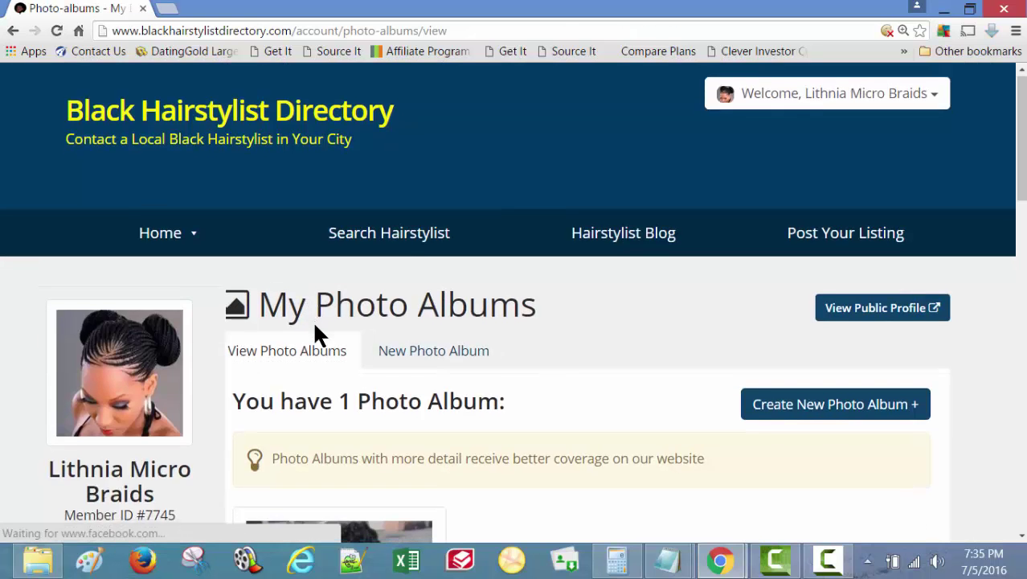
scroll(408, 303, "down", 5)
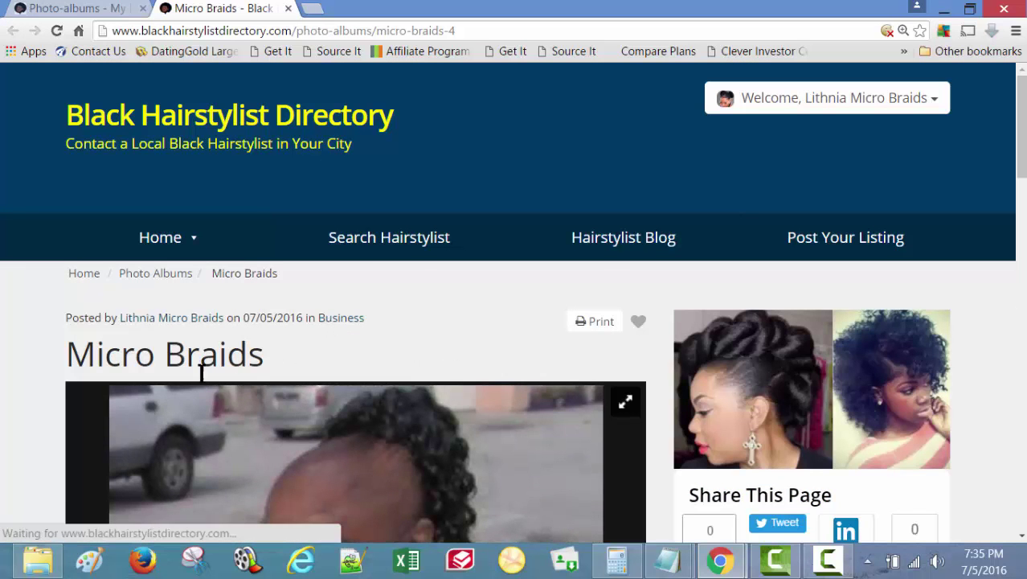
scroll(34, 367, "down", 3)
mouse_move(193, 304)
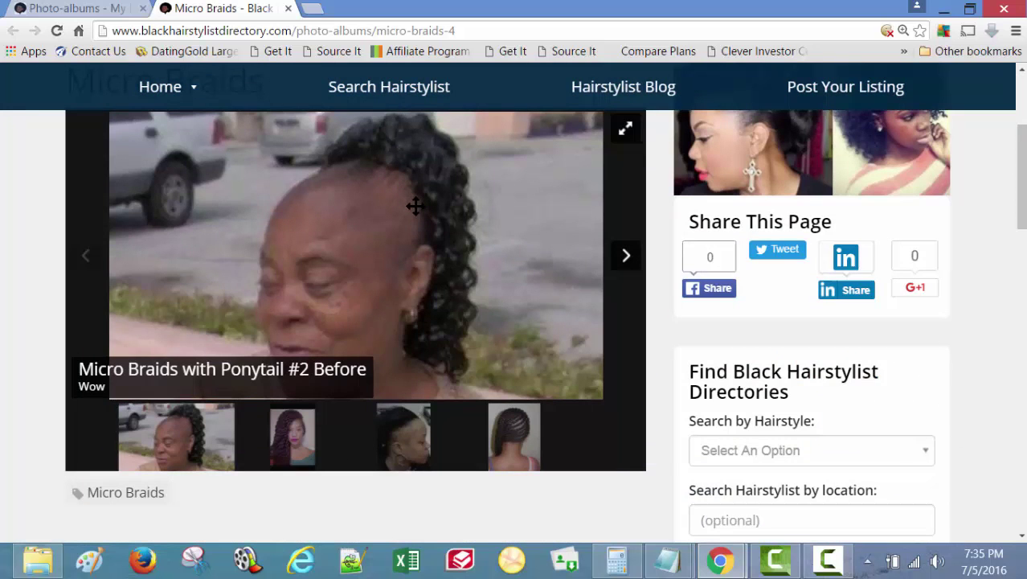
scroll(100, 299, "down", 3)
scroll(85, 299, "down", 2)
scroll(80, 297, "up", 1)
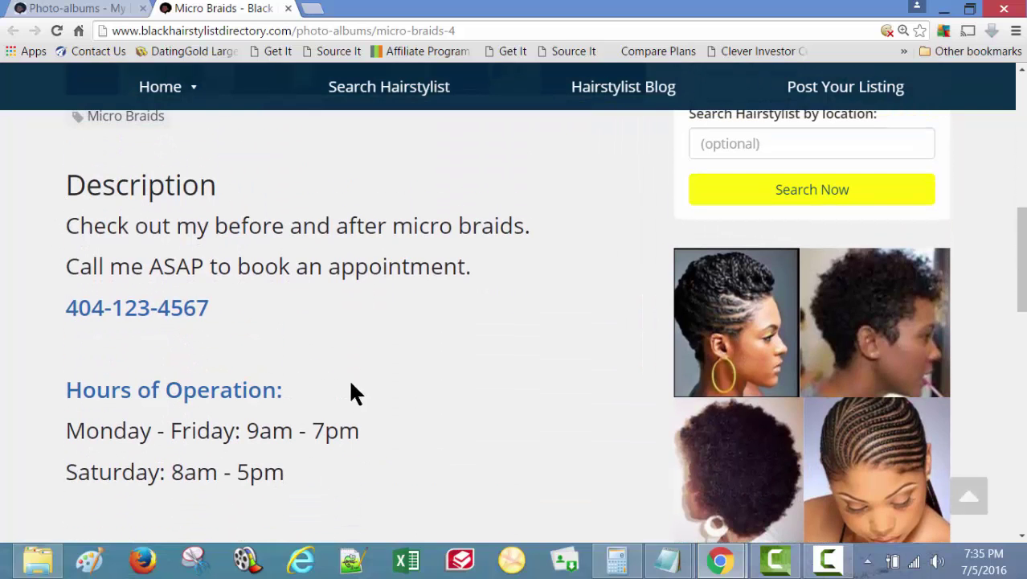
scroll(153, 410, "down", 1)
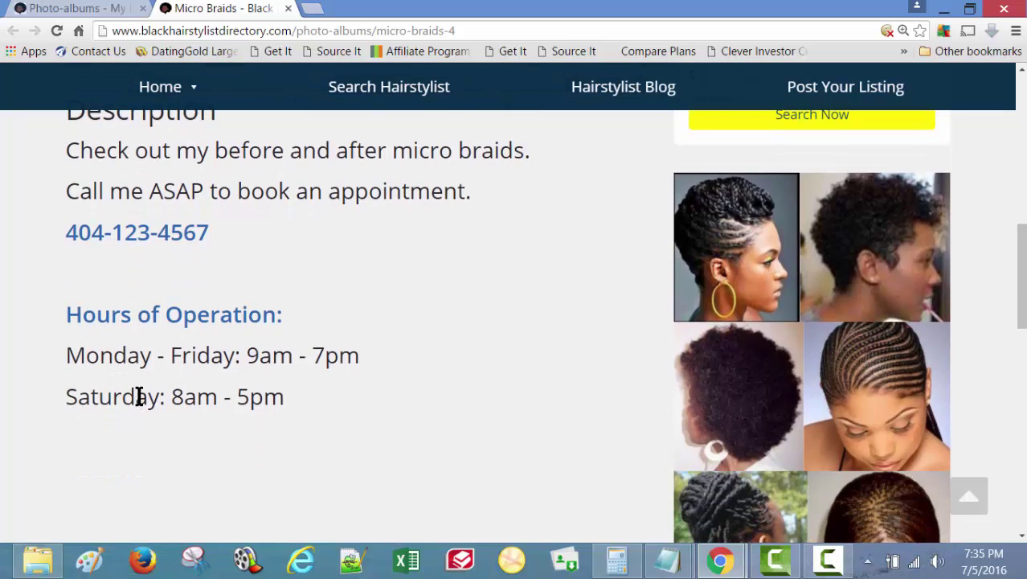
scroll(121, 259, "up", 1)
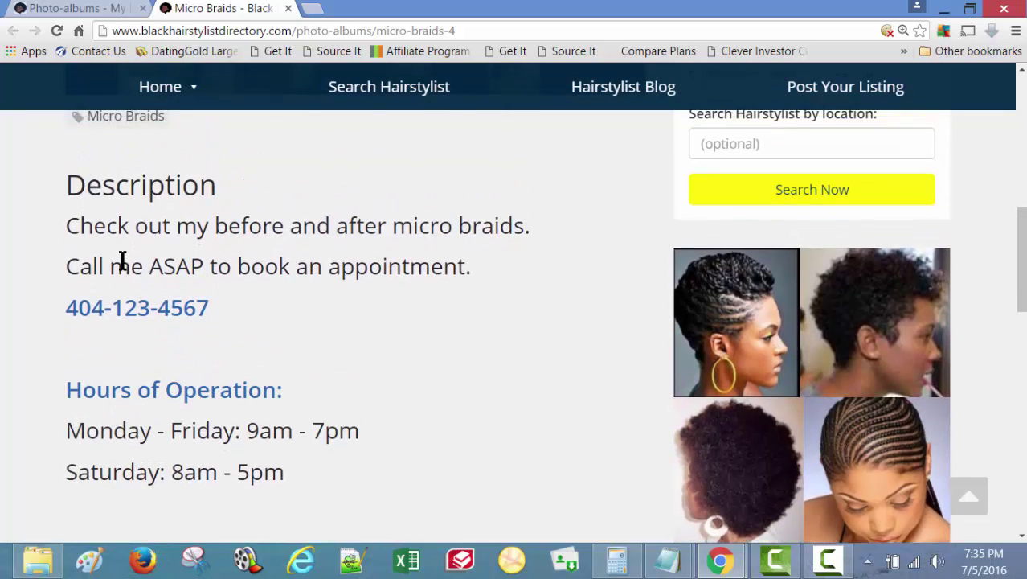
scroll(113, 337, "up", 1)
scroll(113, 370, "down", 1)
scroll(252, 433, "down", 1)
scroll(257, 438, "up", 3)
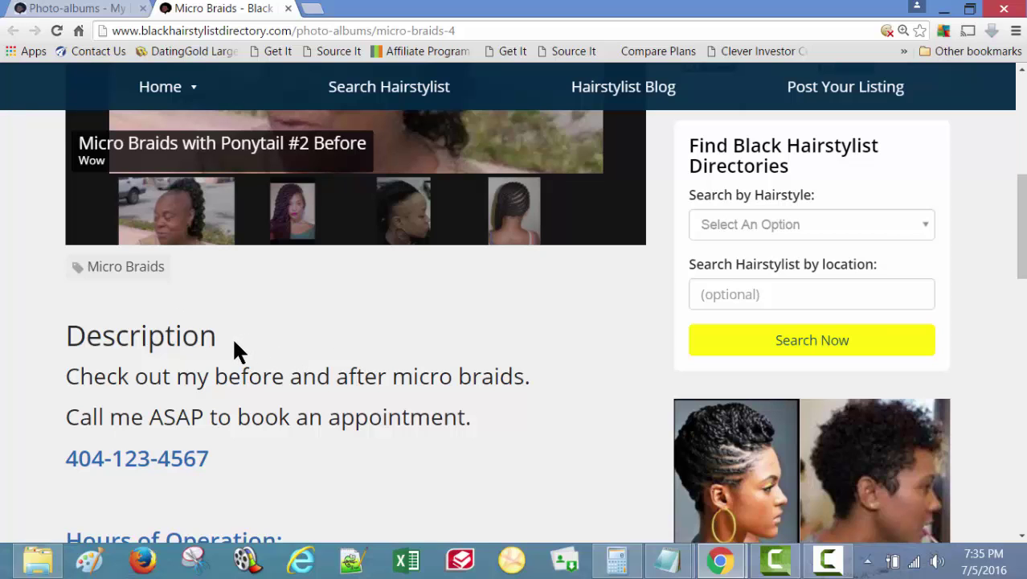
scroll(232, 336, "up", 2)
scroll(352, 237, "up", 2)
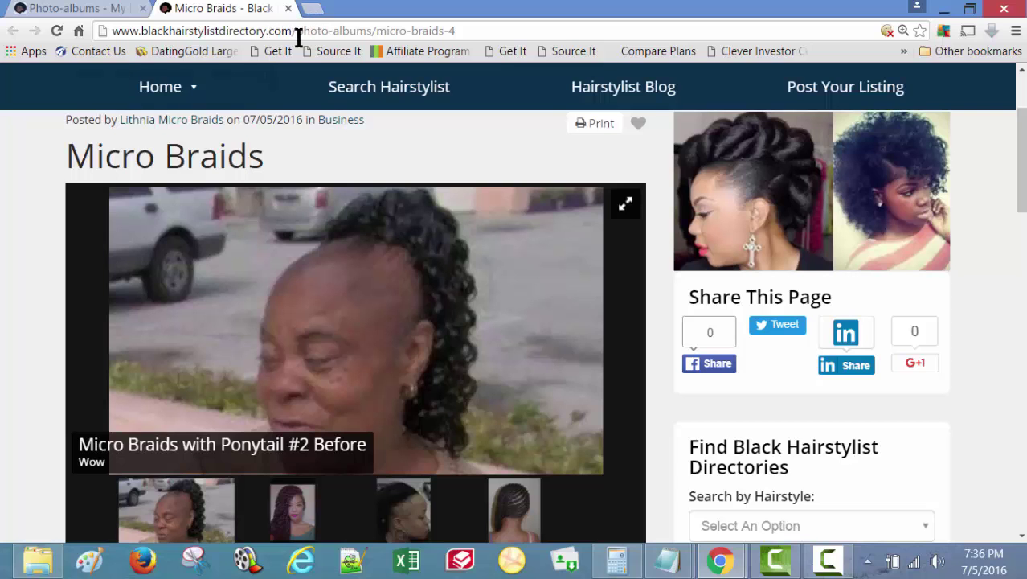
Step: Open the membership plans page and look through the Basic, Featured and Premium listings
left_click_drag(296, 29, 532, 50)
scroll(473, 344, "up", 3)
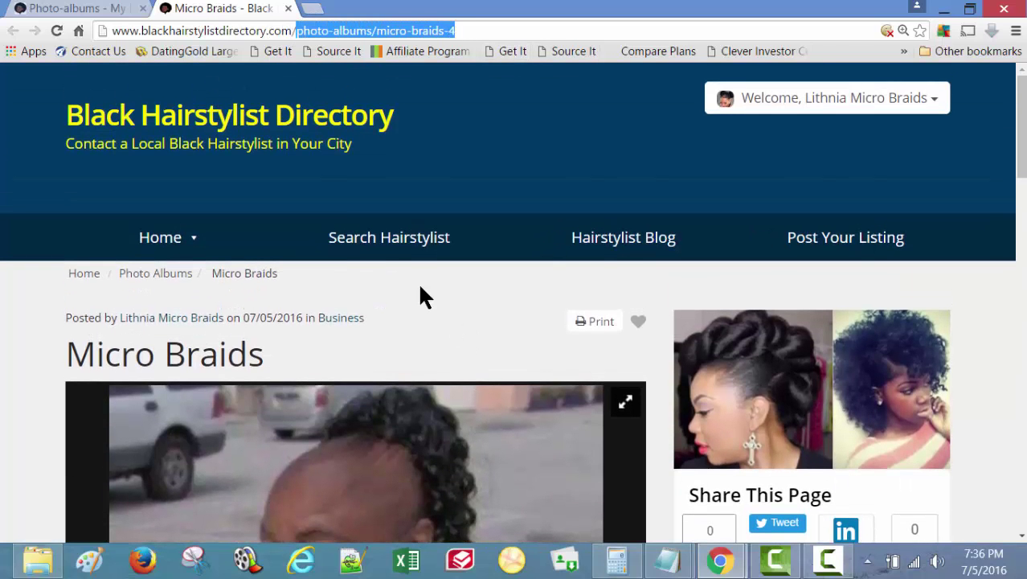
left_click(840, 249)
scroll(530, 301, "down", 6)
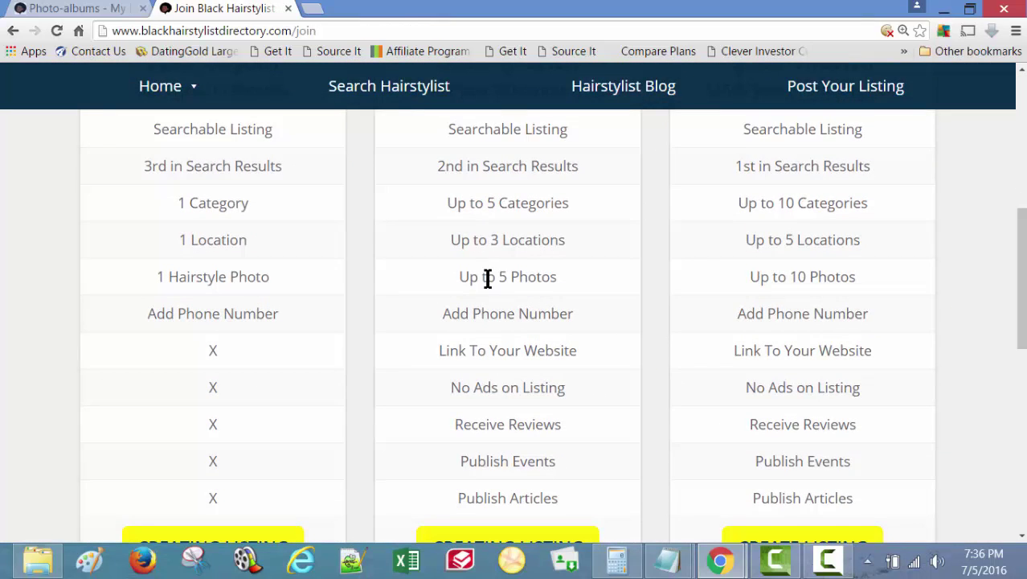
scroll(682, 325, "up", 2)
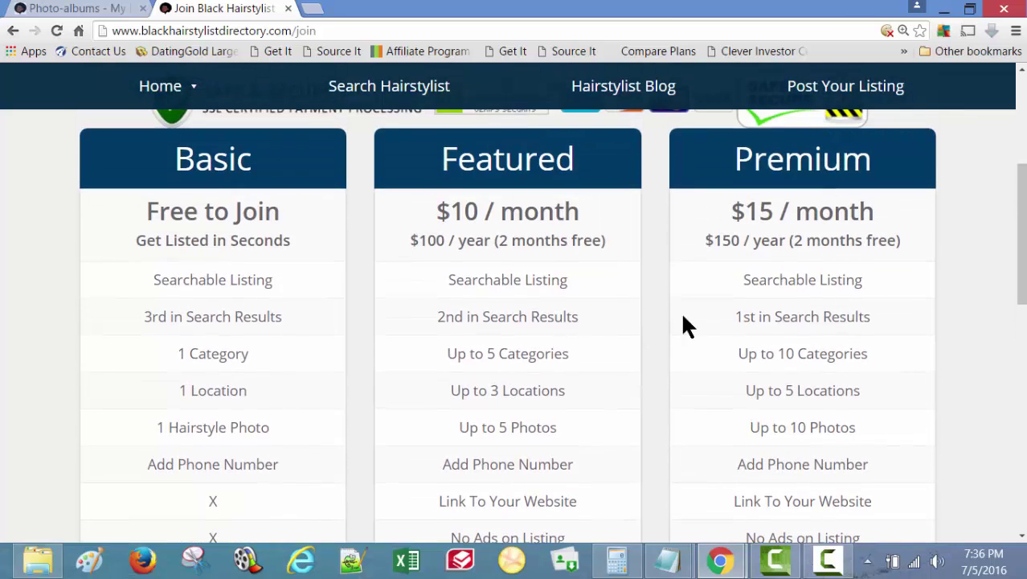
scroll(756, 377, "down", 1)
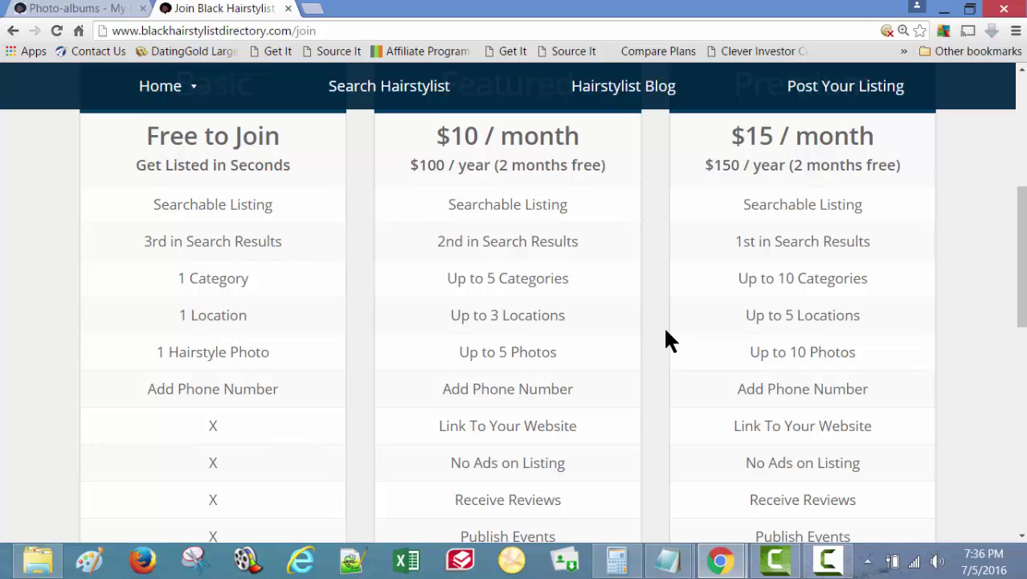
scroll(527, 352, "up", 4)
scroll(521, 363, "down", 4)
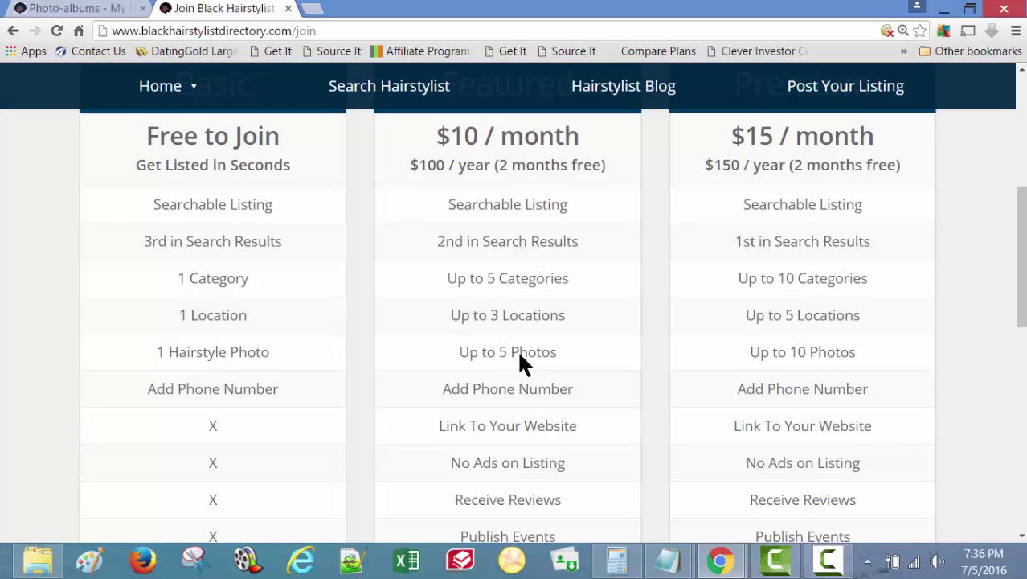
scroll(550, 350, "up", 2)
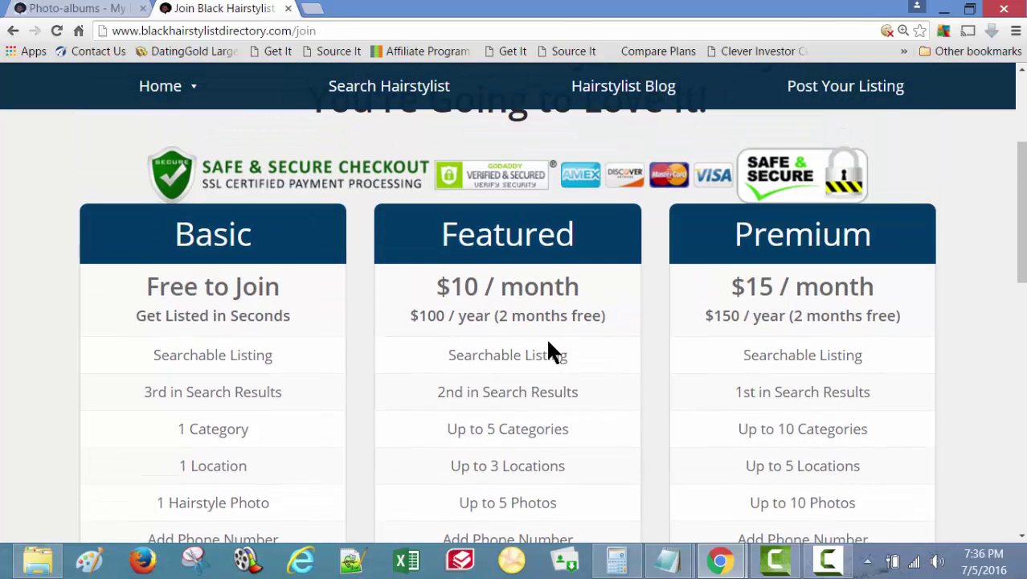
scroll(314, 146, "up", 3)
Step: Switch back to My Photo Albums and review Micro Braids, active with 4 photos
left_click(81, 9)
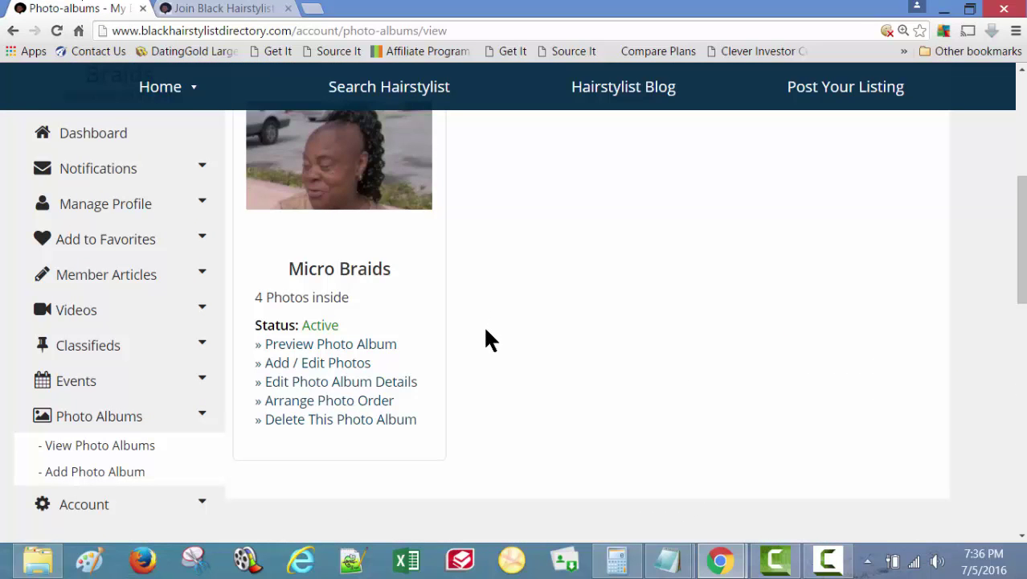
scroll(489, 339, "up", 2)
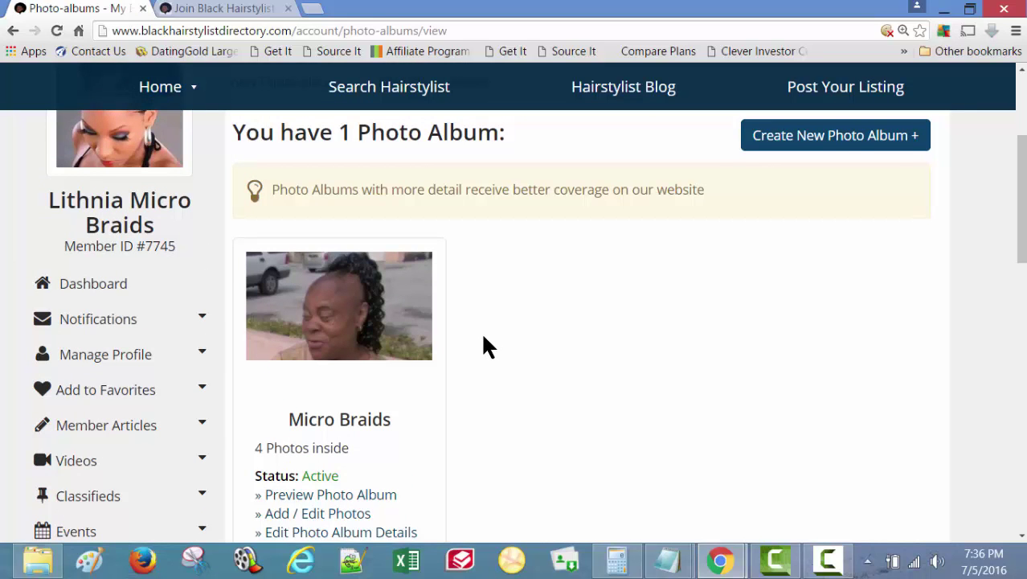
scroll(479, 336, "down", 3)
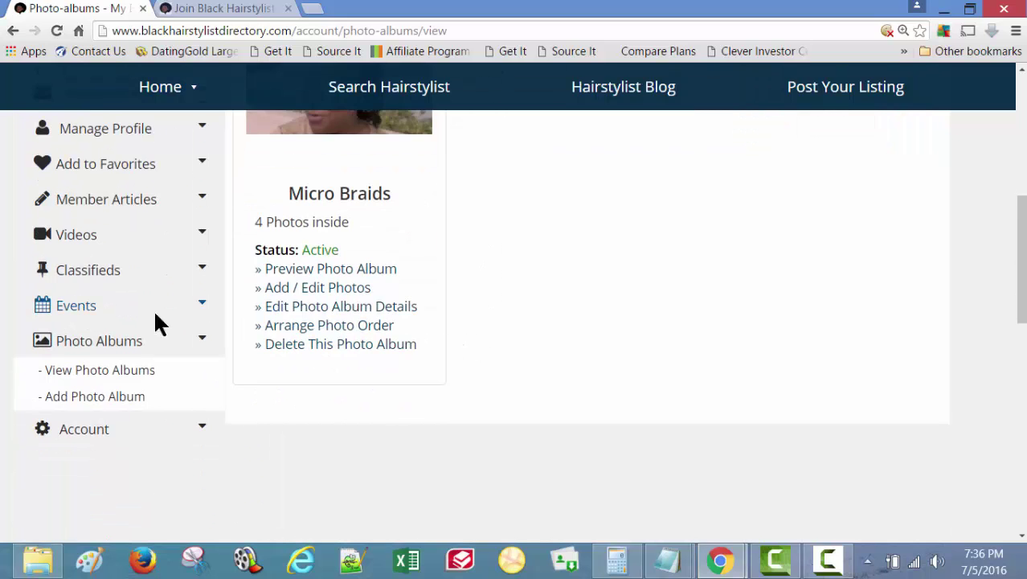
scroll(240, 322, "up", 1)
scroll(240, 321, "up", 3)
scroll(118, 359, "down", 4)
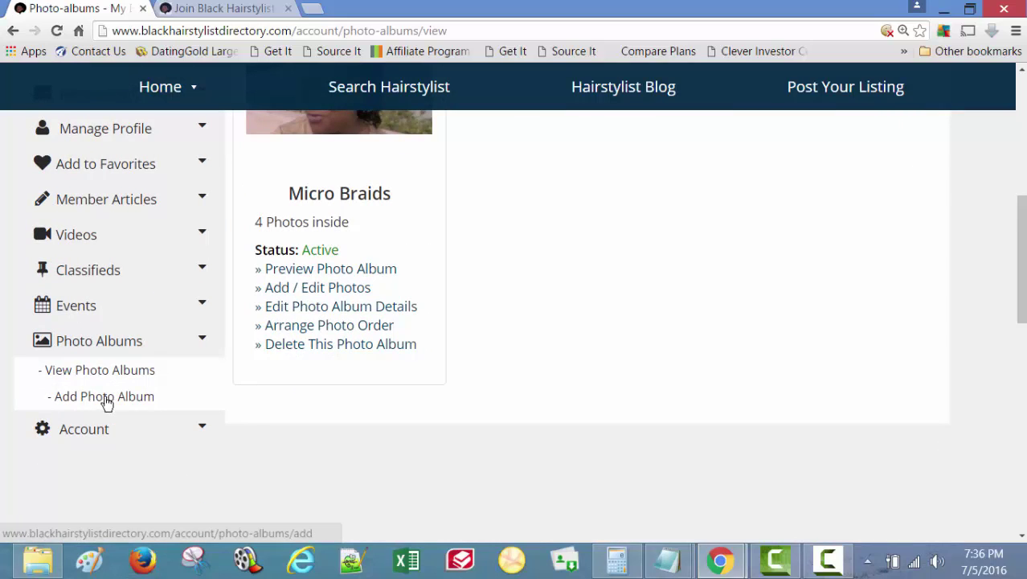
scroll(595, 345, "up", 2)
scroll(560, 357, "up", 2)
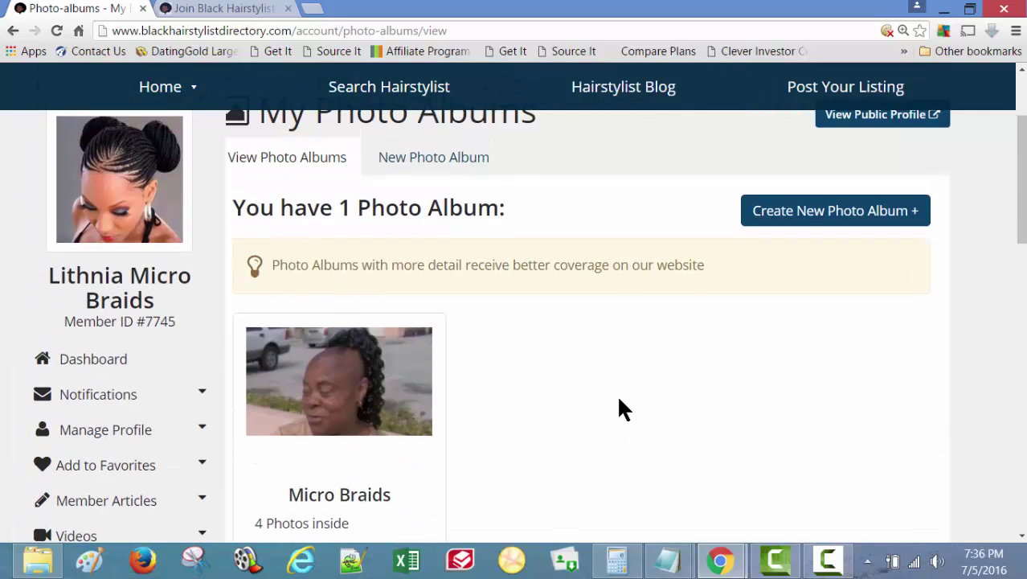
scroll(620, 399, "up", 2)
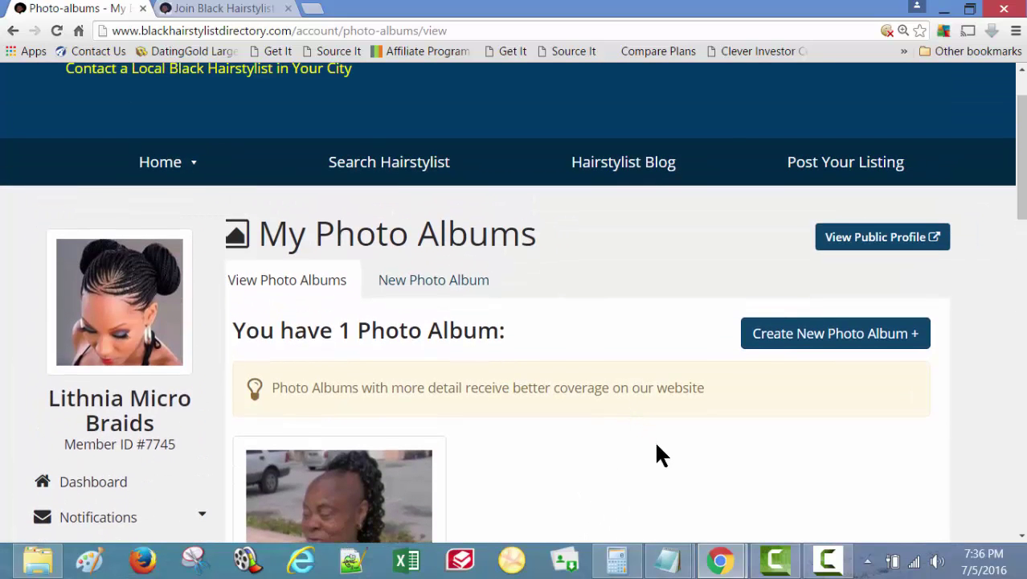
scroll(718, 478, "down", 2)
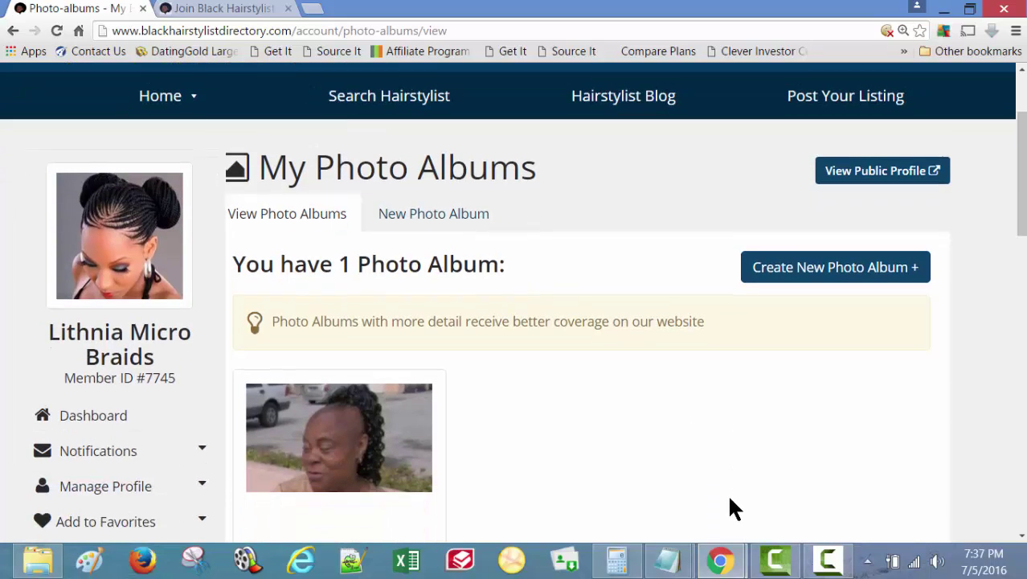